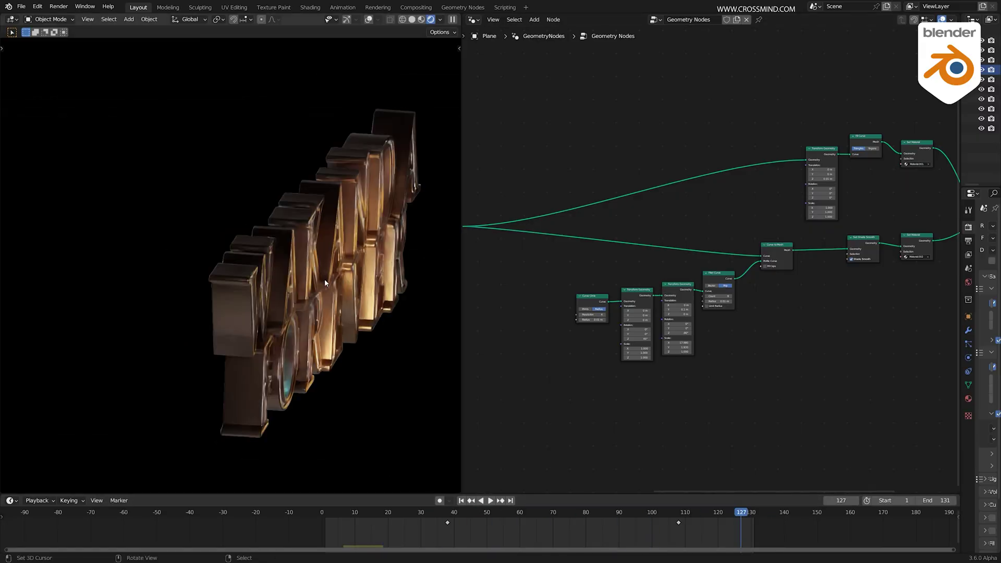
Examine the finished 3D movie title in the viewport and open the HDRI lighting choices of the viewport shading
key(space)
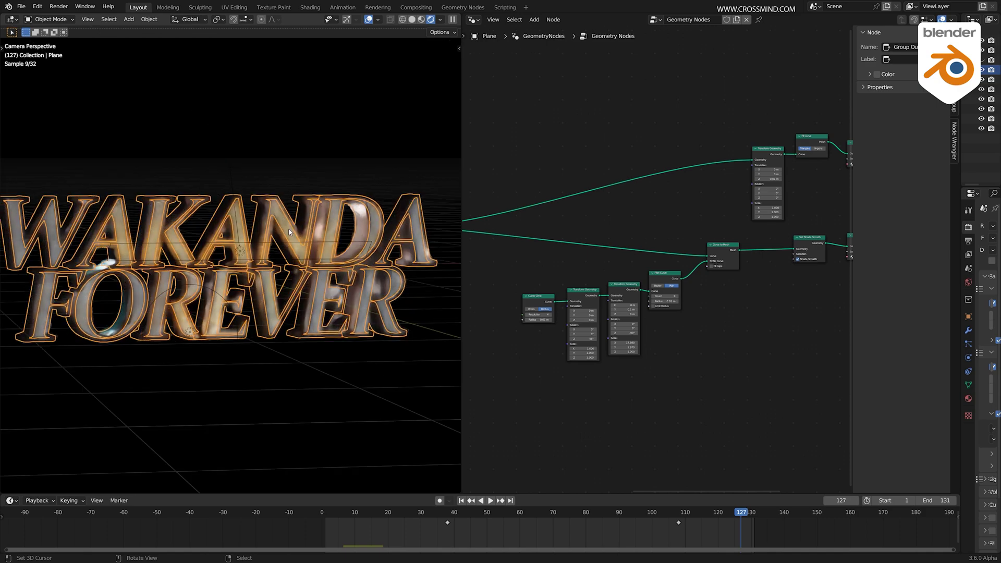
scroll(261, 245, up, 3)
scroll(261, 245, down, 5)
middle_drag(261, 246, 145, 263)
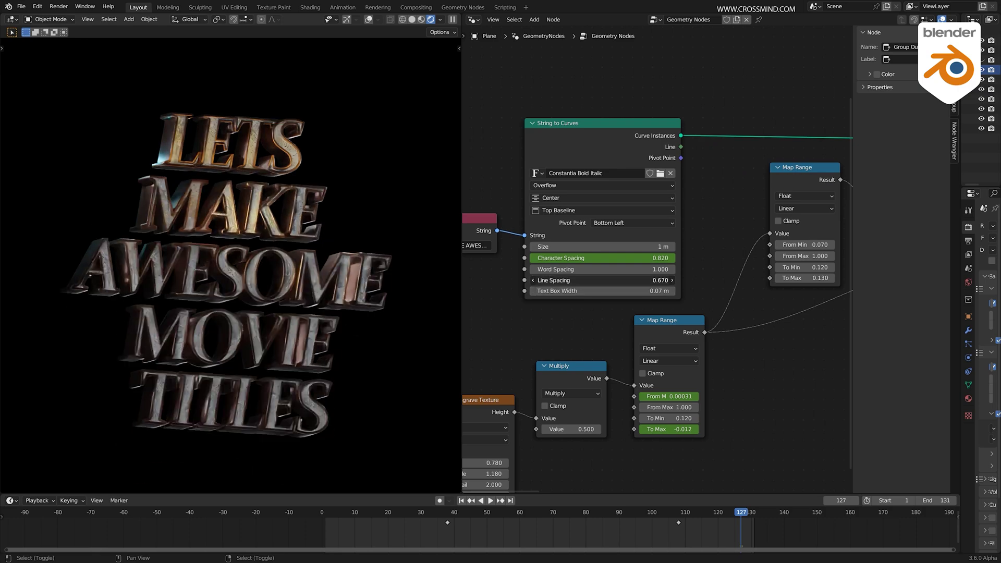
click(440, 19)
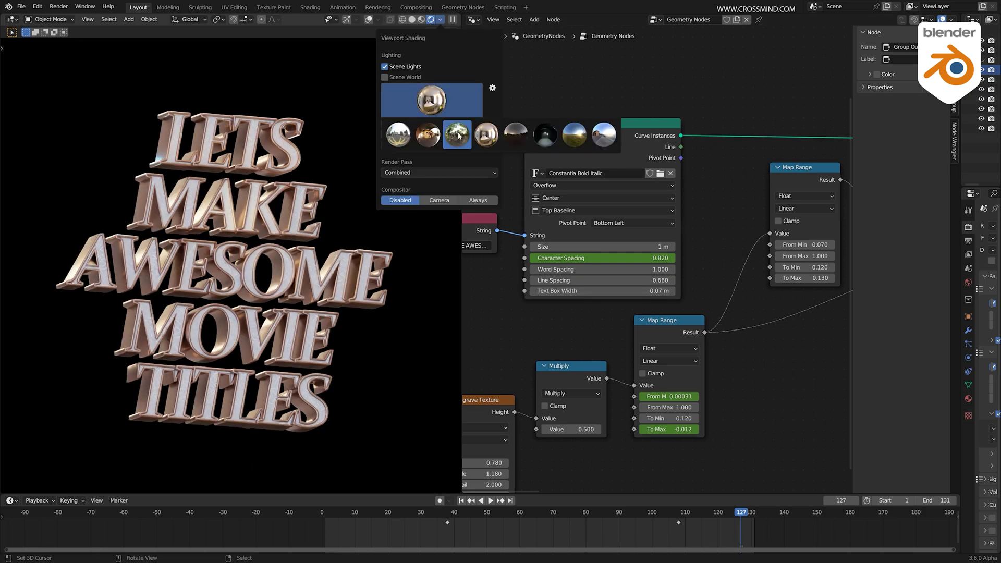
click(431, 100)
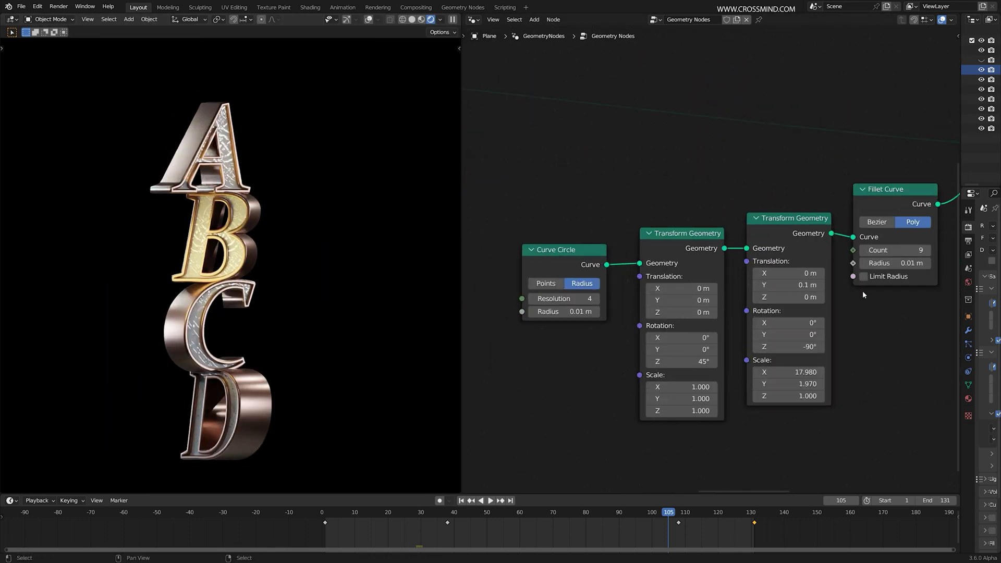
Search the addable nodes for "TR" beside the Fillet Curve node
key(shift+a)
text(TR)
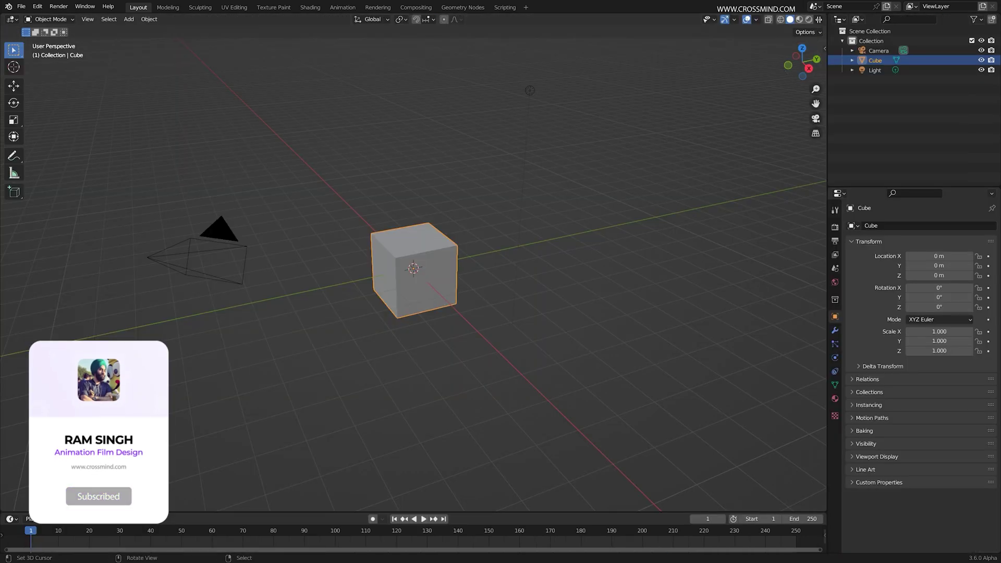
Split the 3D viewport vertically and turn the new area into a Geometry Node Editor
drag(802, 22, 339, 22)
click(351, 19)
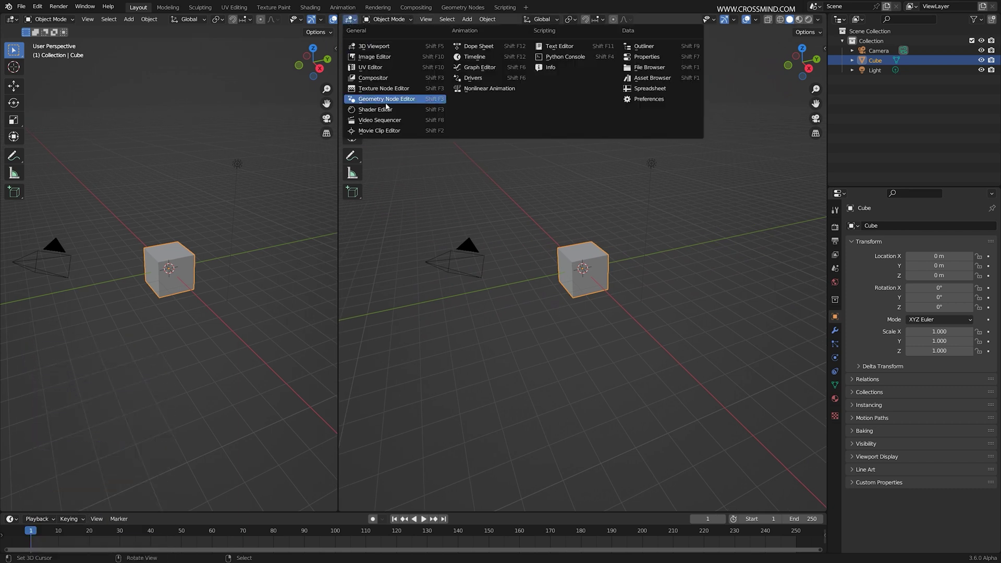
click(386, 101)
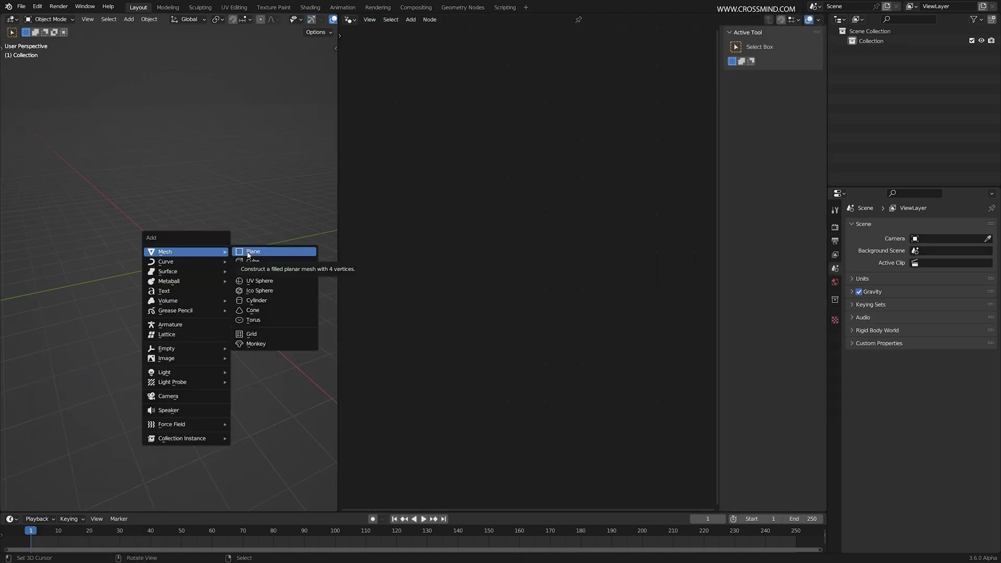
Clear the default scene objects and add a mesh plane at the world origin
click(247, 253)
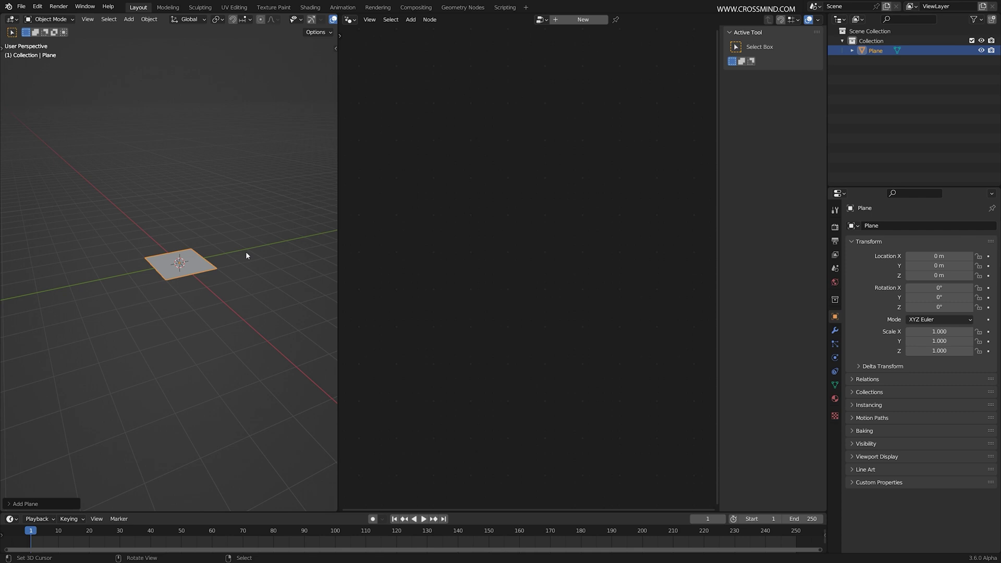
scroll(205, 284, up, 4)
shift+middle_drag(214, 296, 189, 304)
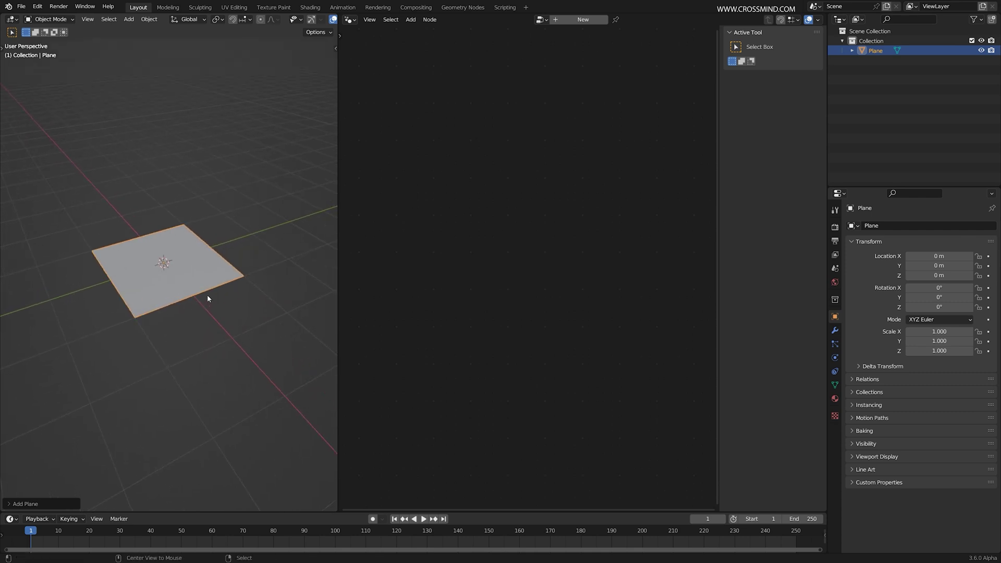
key(alt+g)
Create a new geometry node tree on the plane and show its nodes in full
click(582, 20)
key(Home)
key(n)
middle_drag(617, 182, 607, 144)
scroll(607, 144, up, 2)
Cut the link between Group Input and Group Output and delete the Group Input node
ctrl+right_drag(531, 346, 530, 347)
middle_drag(526, 292, 539, 285)
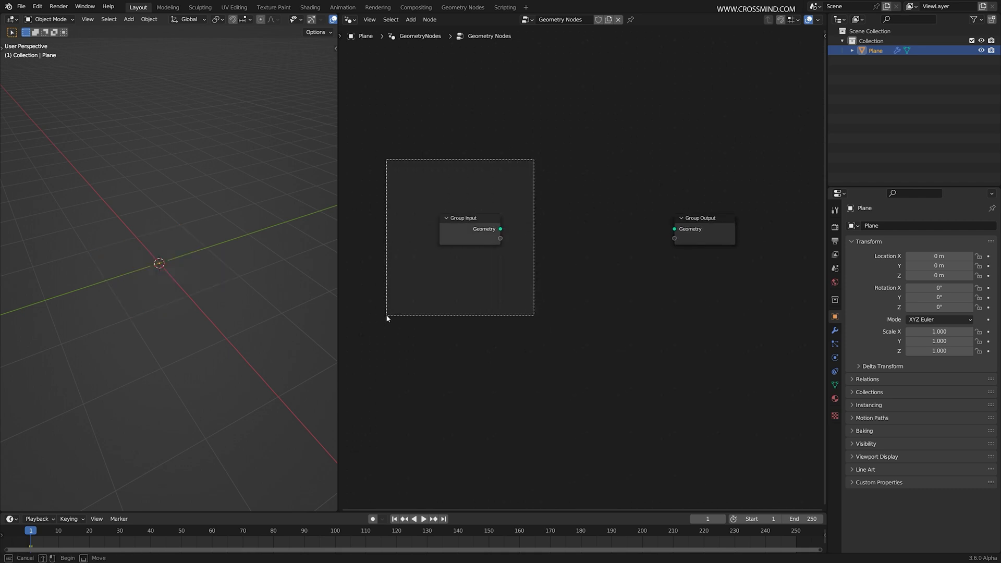
click(518, 276)
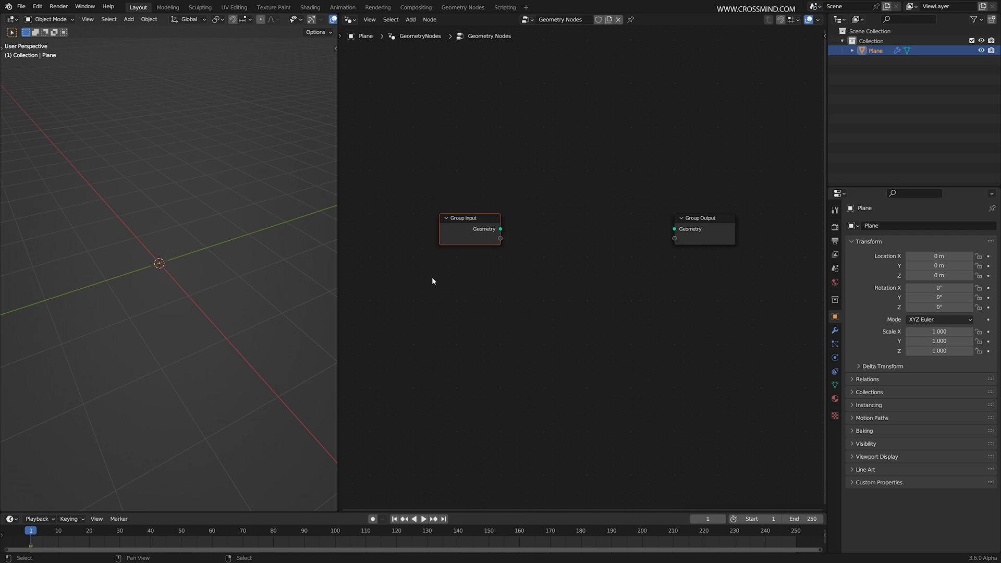
key(x)
Add a String node with the text "WAKANDA FOREVER" ahead of the Group Output node
key(shift+a)
text(STR)
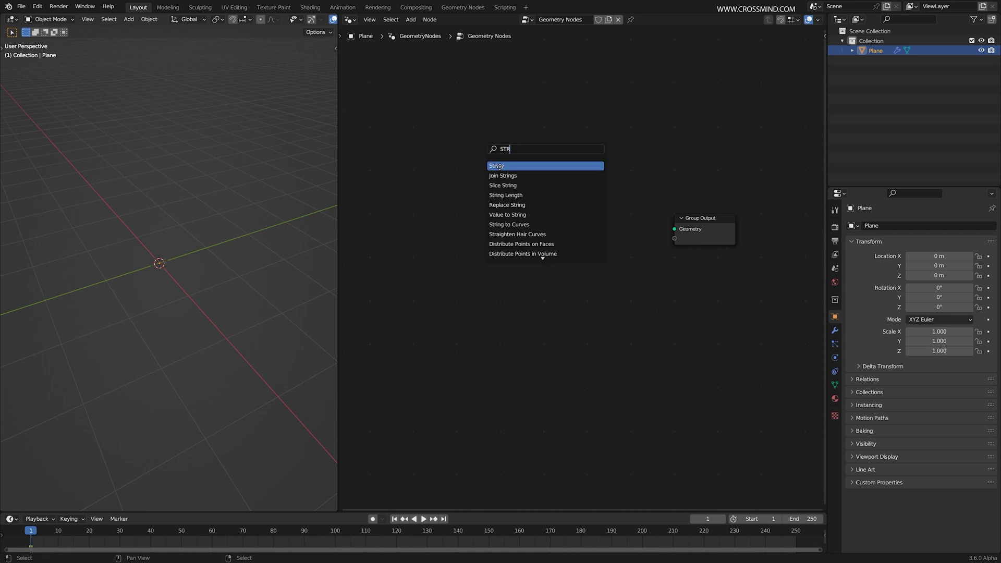
click(500, 166)
click(468, 238)
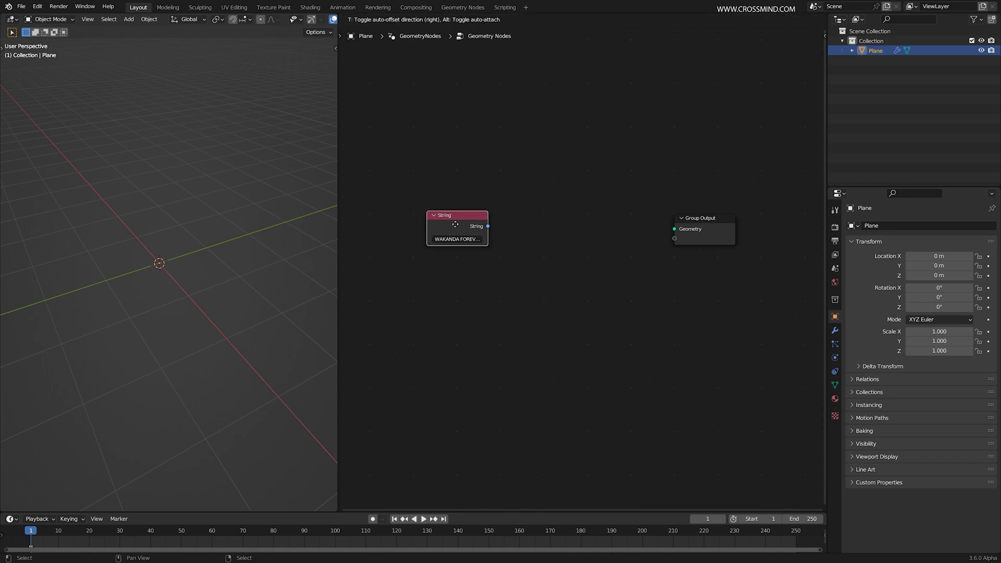
drag(453, 226, 479, 234)
scroll(511, 241, up, 4)
middle_drag(511, 241, 543, 241)
drag(530, 164, 377, 285)
scroll(416, 310, down, 2)
middle_drag(527, 284, 506, 288)
Feed the string into a new String to Curves node and connect its Curve Instances to Group Output
drag(480, 228, 523, 212)
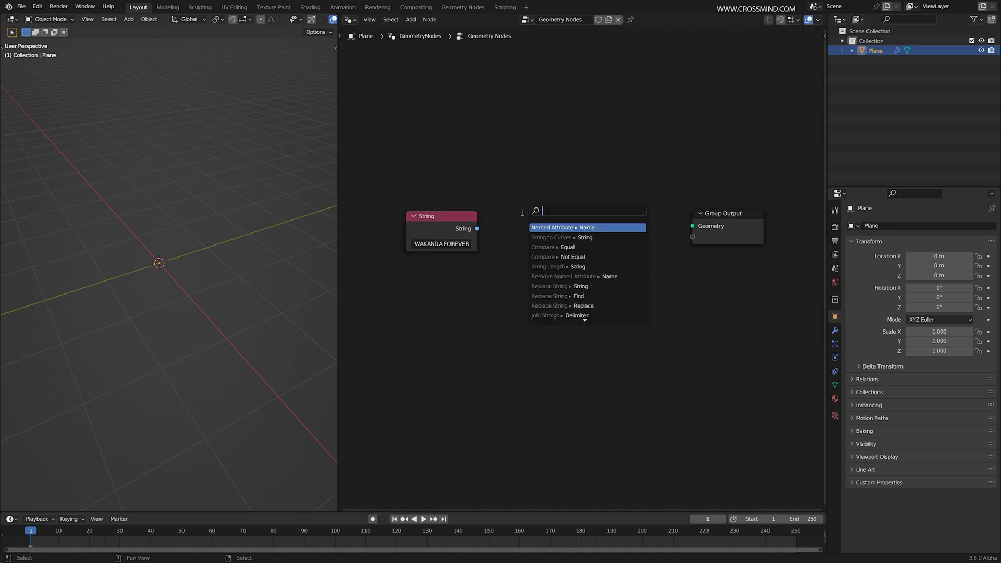
text(STRING TO CUR)
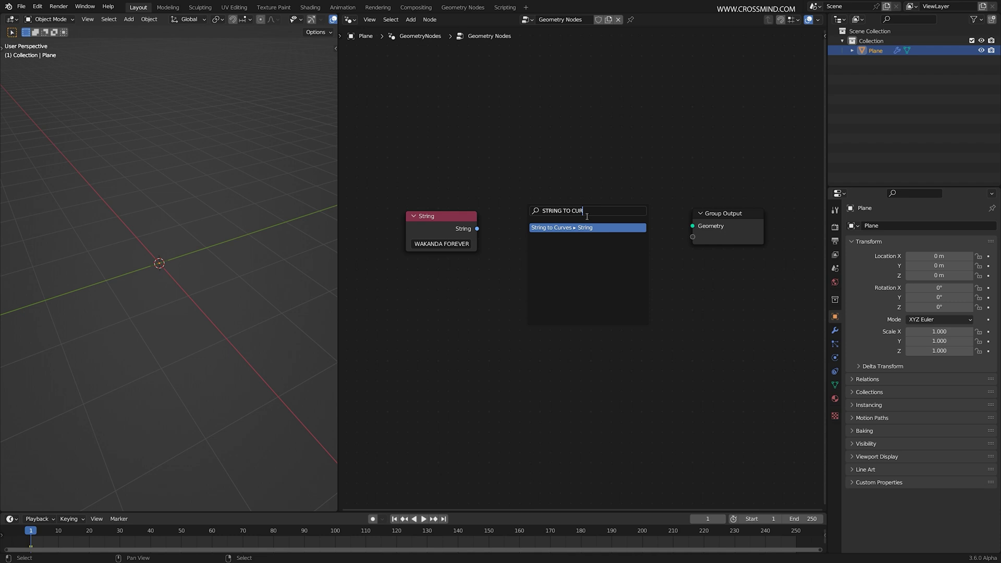
key(Return)
click(536, 204)
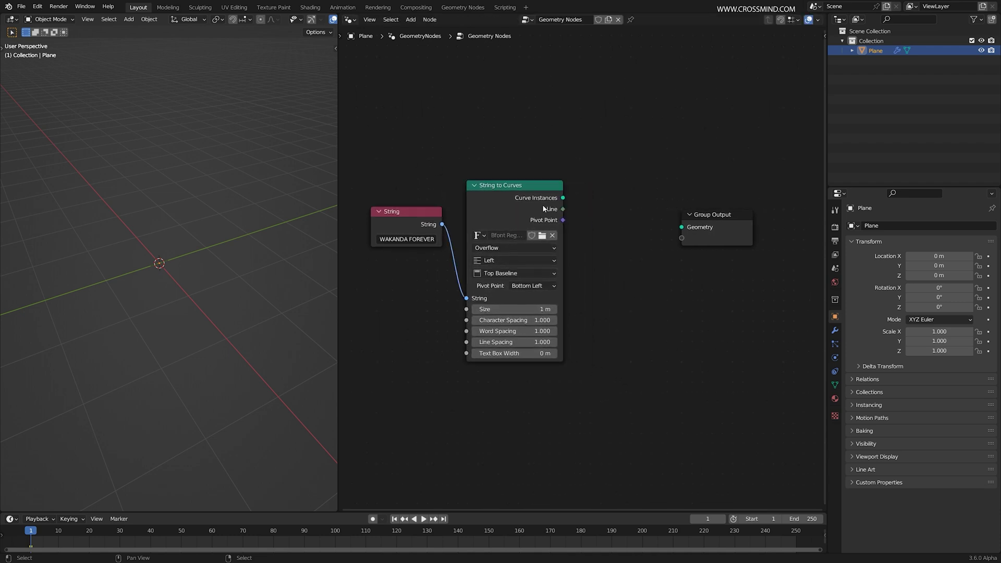
ctrl+shift+click(521, 202)
middle_drag(323, 292, 232, 297)
key(KP_Decimal)
scroll(209, 302, down, 3)
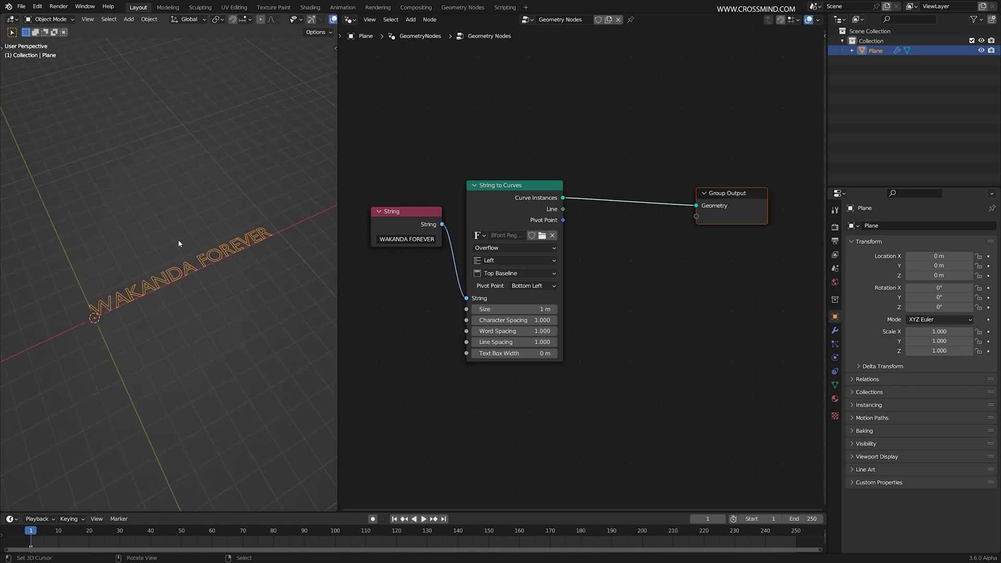
middle_drag(179, 244, 203, 285)
Load the Constantia Bold Italic font from the Windows fonts folder into the String to Curves node
middle_drag(570, 281, 612, 246)
click(586, 200)
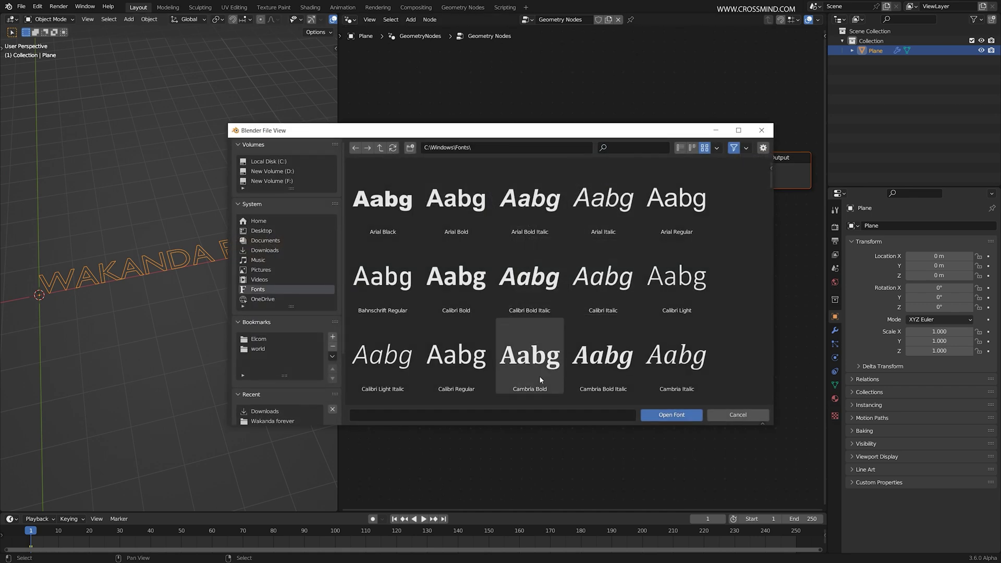
click(470, 416)
text(c)
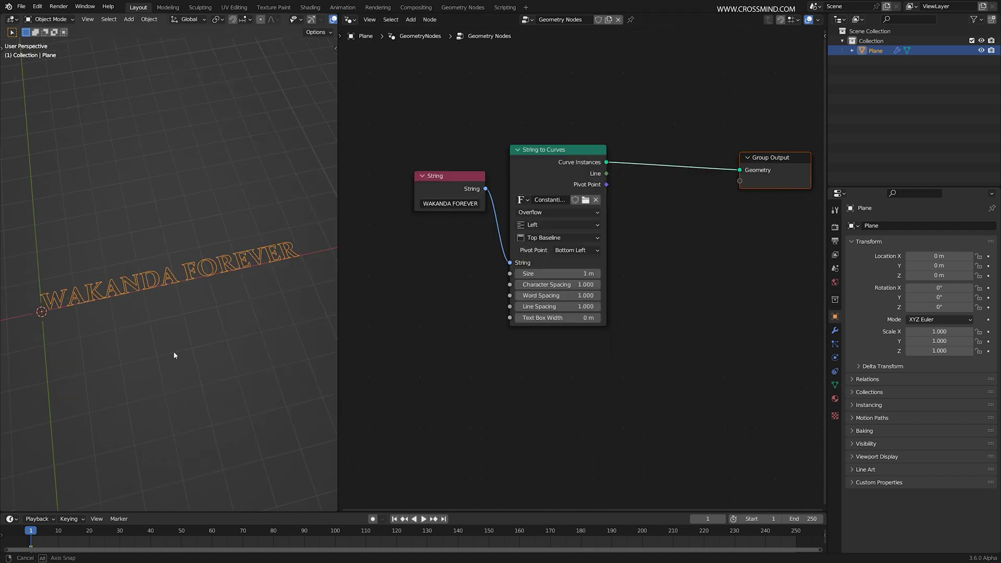
middle_drag(173, 352, 179, 275)
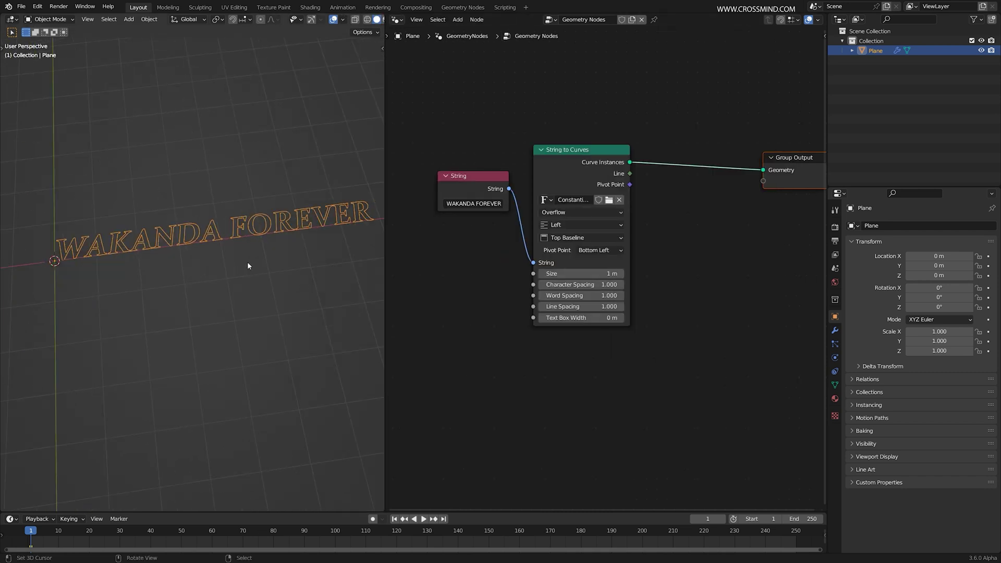
Set the Text Box Width of String to Curves to 0.03 m to wrap the title onto two lines
click(117, 181)
middle_drag(353, 240, 310, 194)
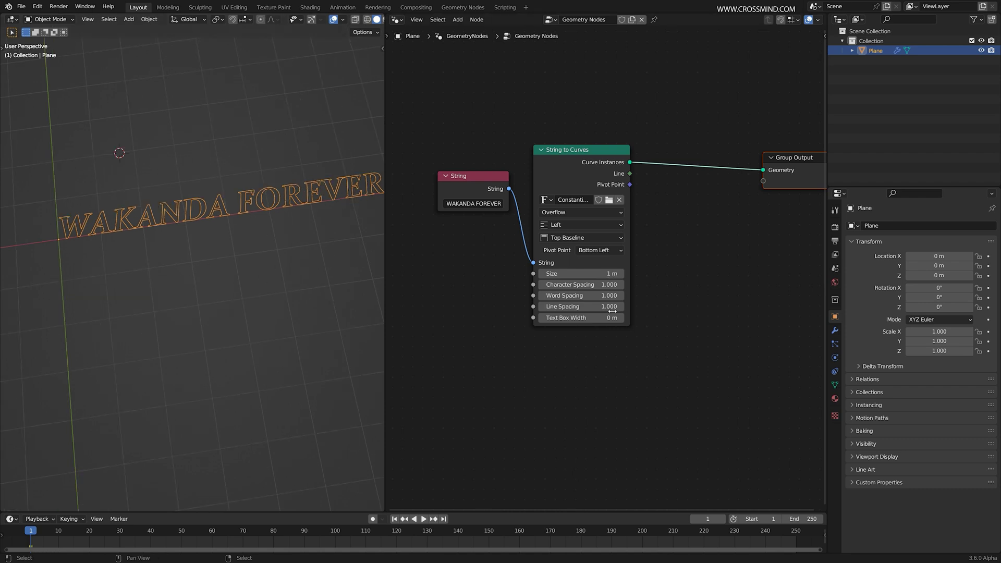
shift+drag(611, 318, 616, 318)
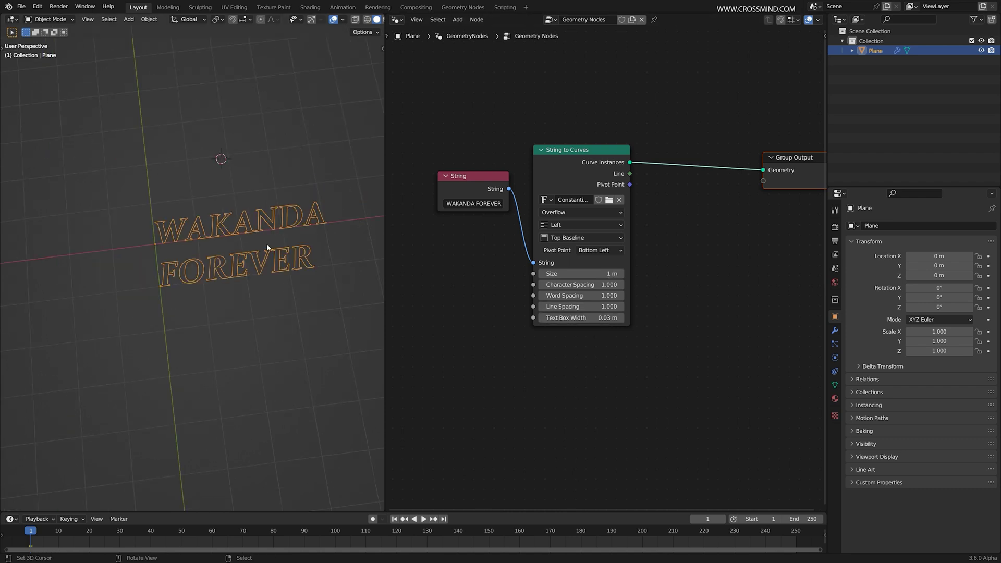
Rotate the text object 90° about the X axis to stand it upright
text(rx90)
key(Return)
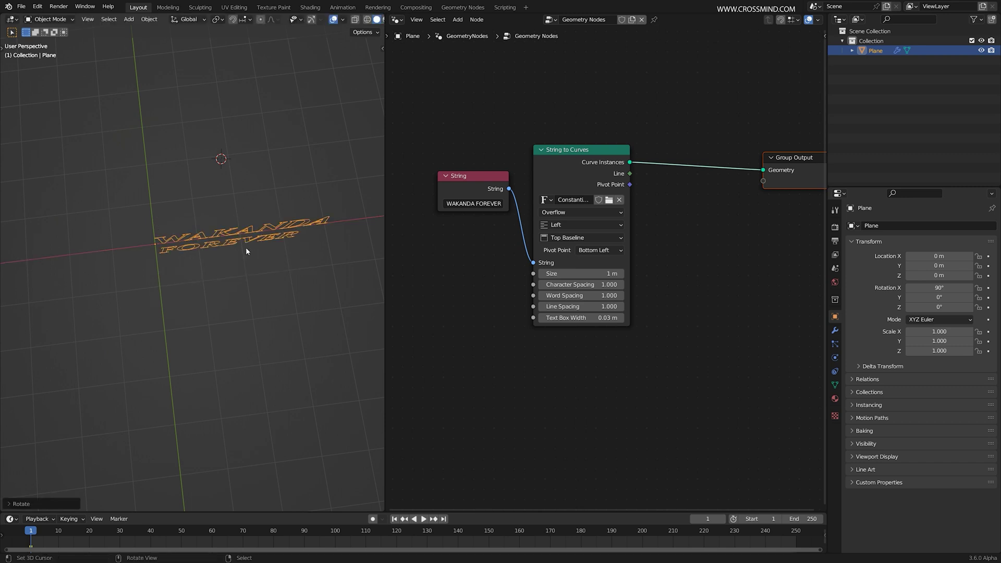
mouse_move(245, 247)
middle_down()
mouse_move(227, 228)
mouse_move(239, 210)
mouse_move(234, 274)
mouse_move(240, 255)
middle_up()
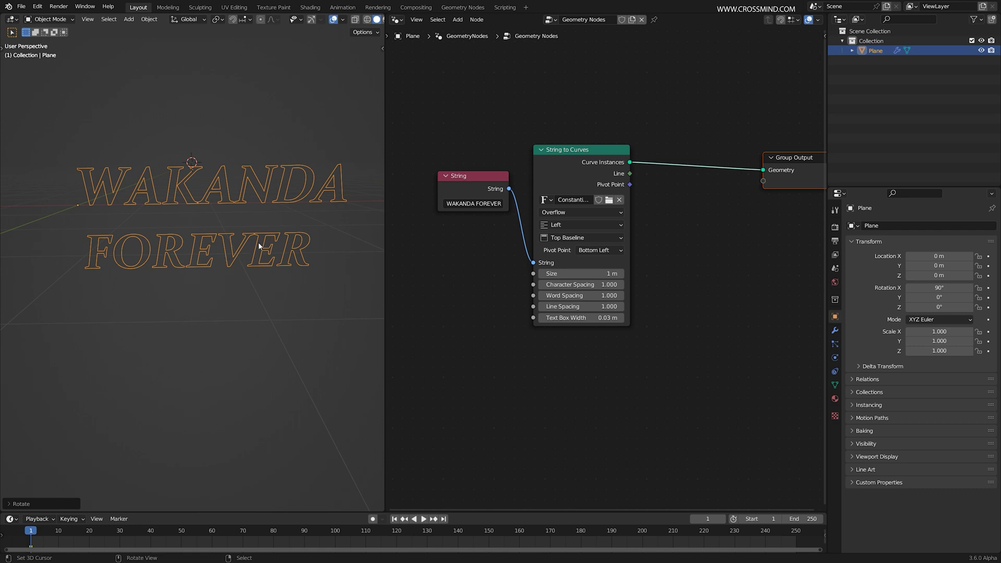
Set the Line Spacing of the String to Curves node to 0.550
shift+drag(579, 307, 552, 306)
key(Return)
middle_drag(304, 211, 281, 213)
Set the title's horizontal alignment to Center and tighten its character spacing
middle_drag(585, 230, 601, 226)
click(600, 224)
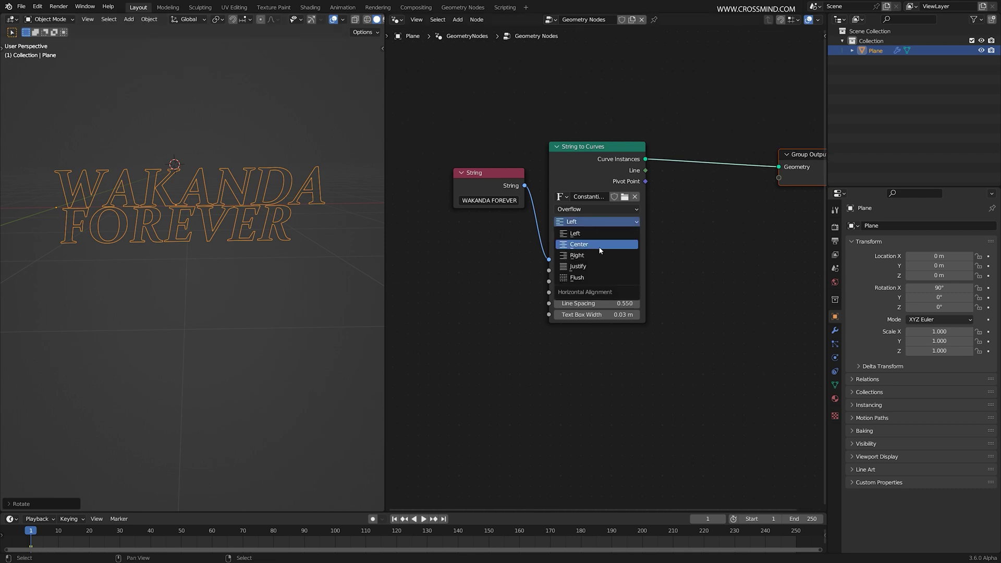
click(599, 245)
alt+middle_drag(156, 251, 240, 241)
scroll(240, 242, up, 4)
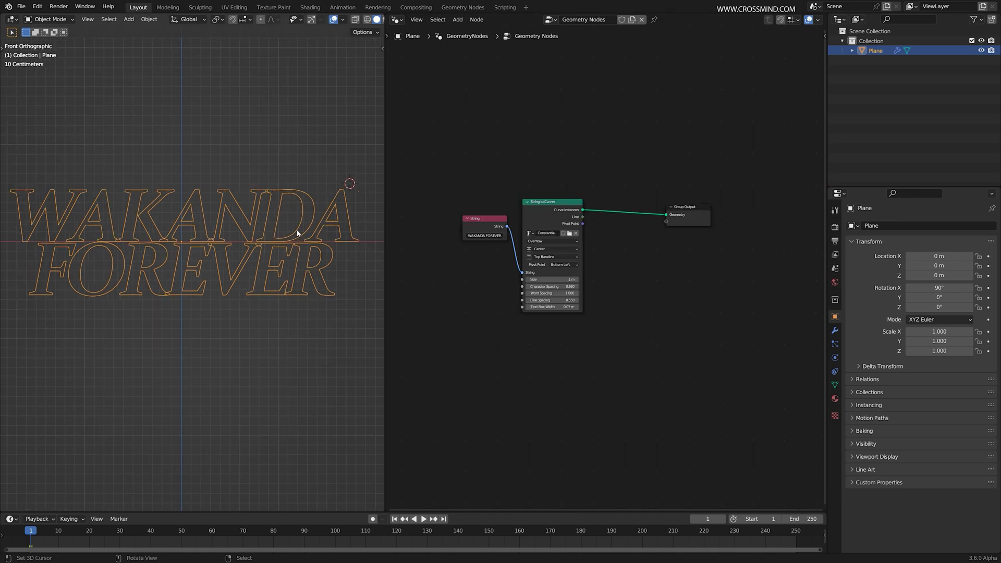
Move the Group Output node farther from String to Curves to make room for more nodes
scroll(655, 246, down, 1)
middle_drag(655, 246, 649, 244)
drag(603, 140, 464, 306)
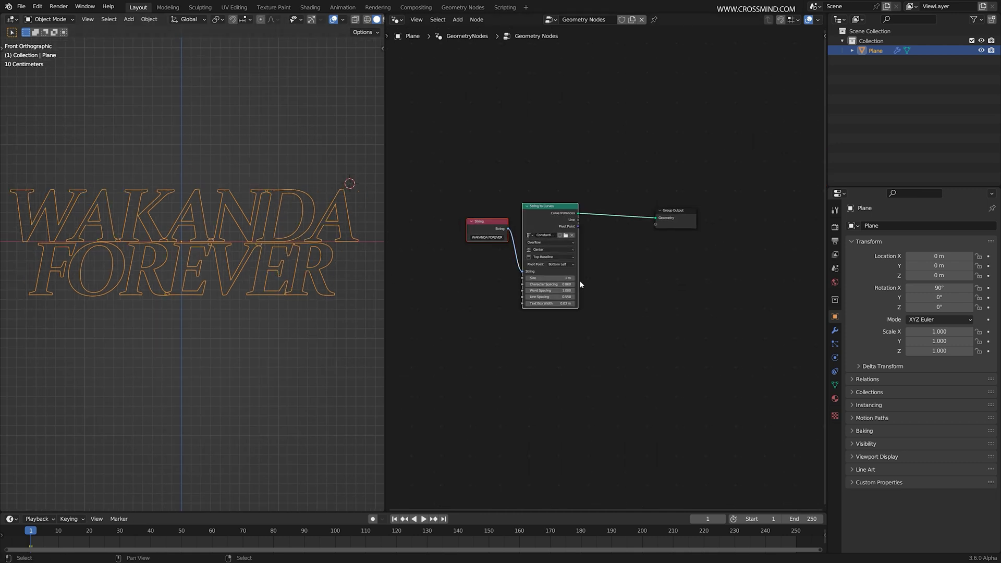
click(690, 286)
middle_drag(690, 286, 647, 285)
drag(629, 224, 720, 225)
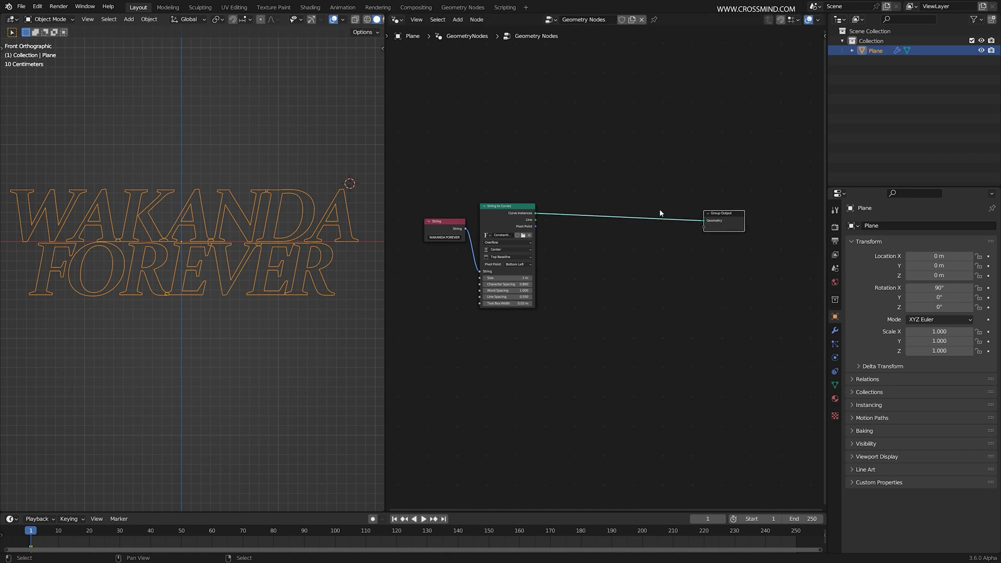
Insert a Rotate Instances node on the link between String to Curves and Group Output
key(shift+a)
text(ROTAT)
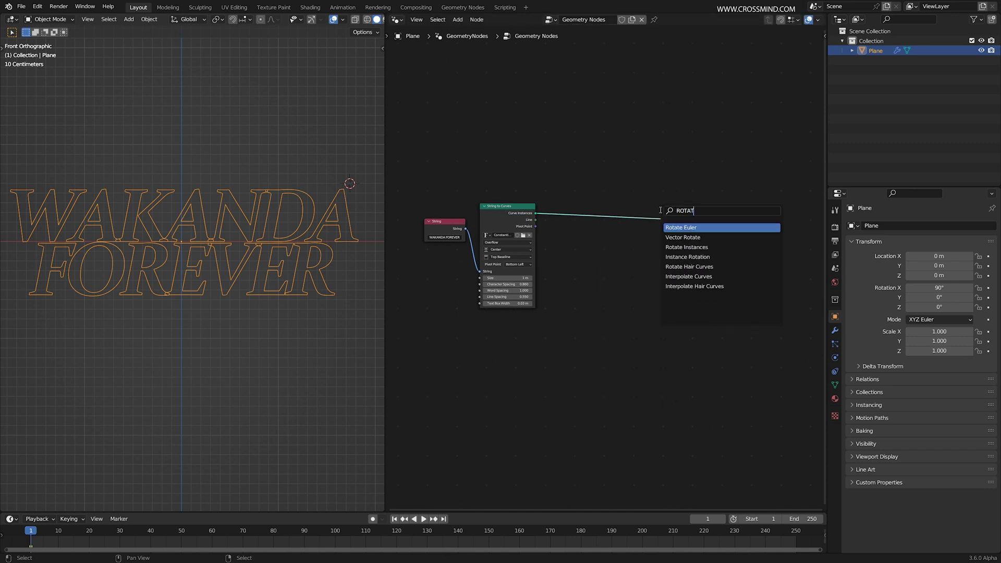
click(687, 247)
click(663, 244)
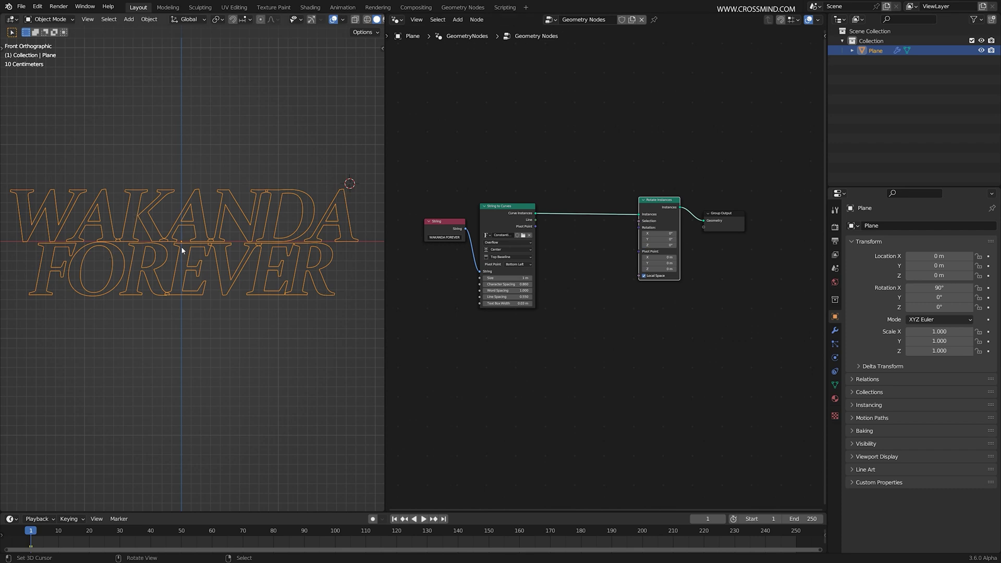
key(Home)
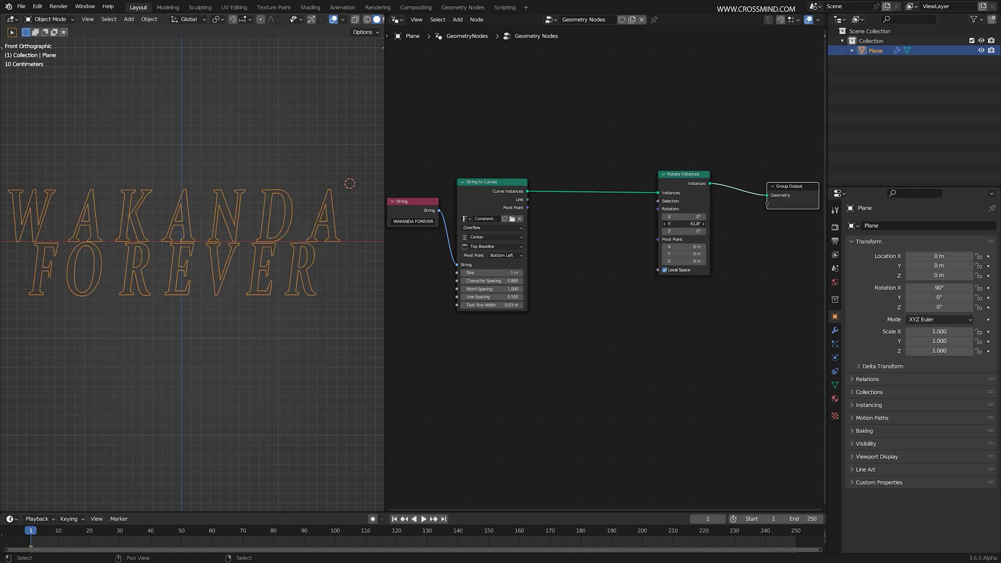
Add a Combine XYZ node between the String to Curves and Rotate Instances nodes
key(shift+a)
text(c)
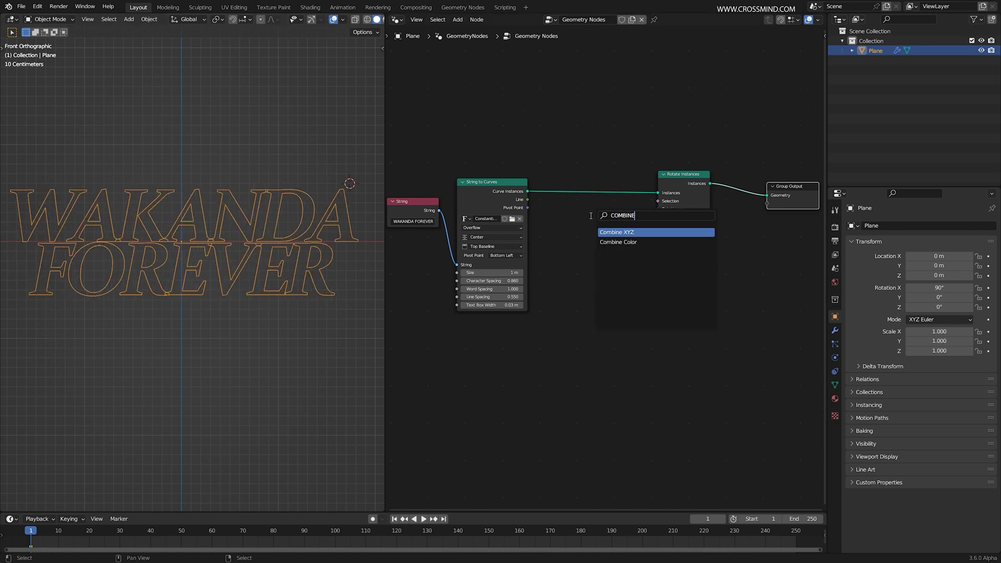
text(OMBINE)
key(Return)
click(609, 245)
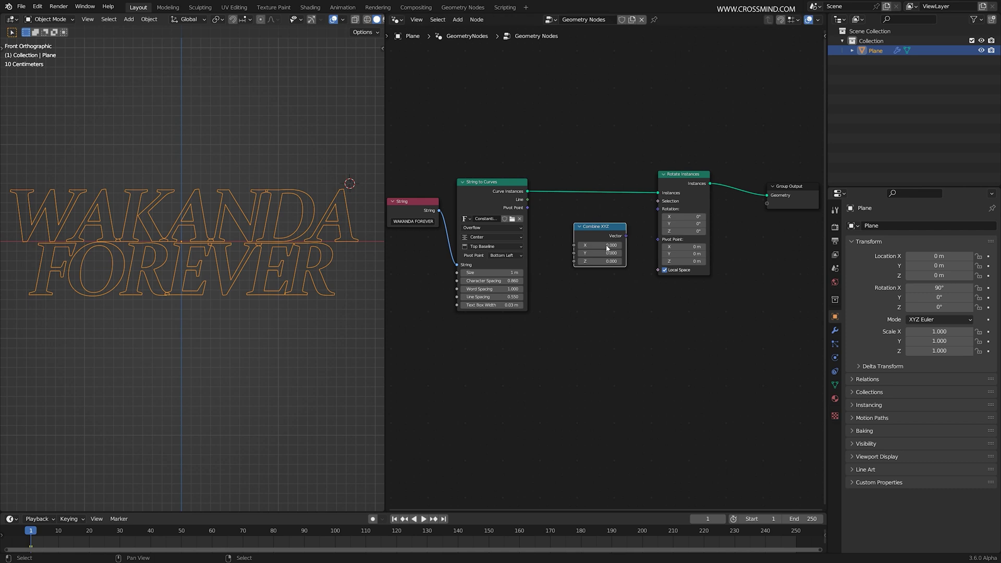
Link the Combine XYZ vector to the Rotation input of Rotate Instances and cut that link again
drag(659, 214, 659, 209)
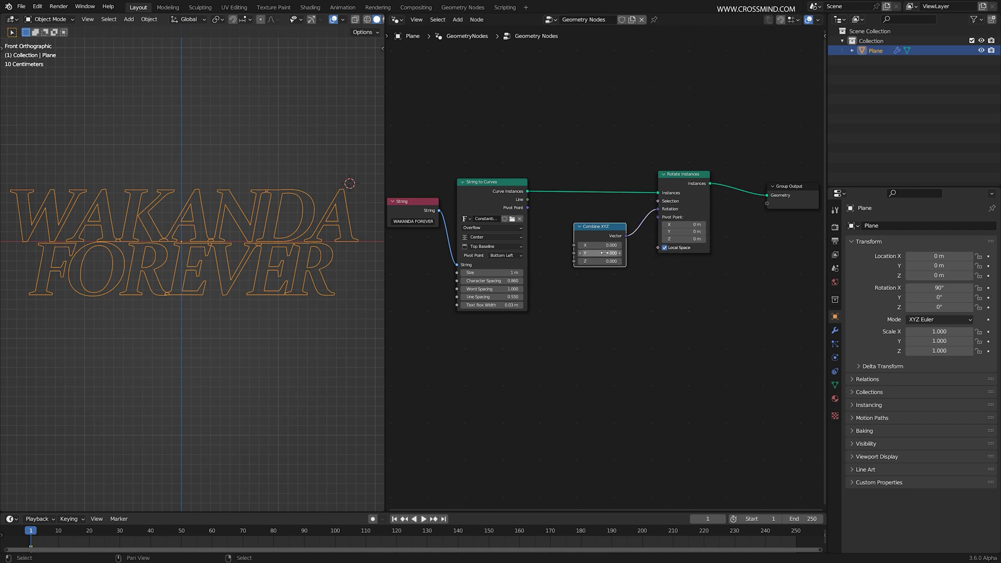
ctrl+right_drag(642, 225, 646, 238)
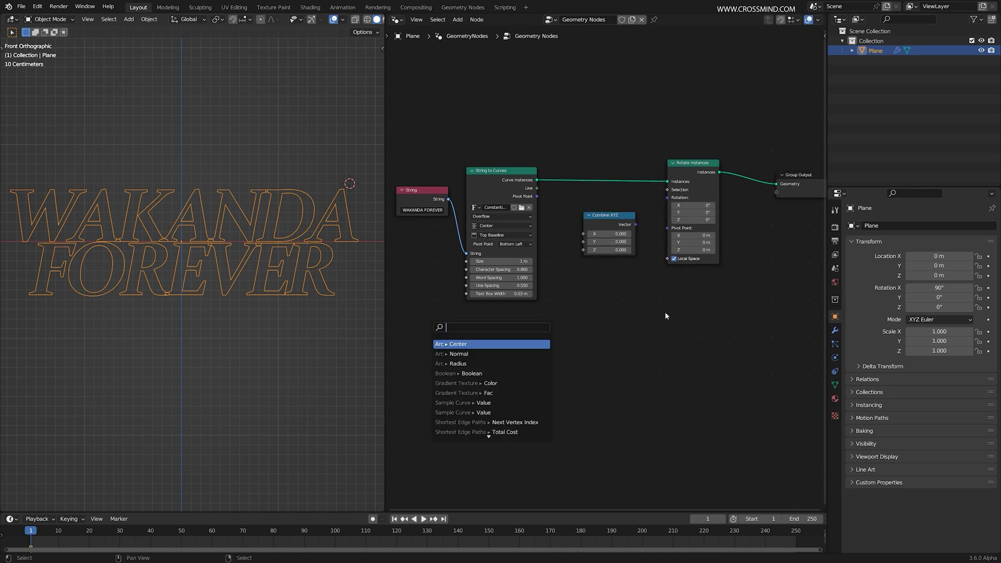
Connect the Combine XYZ vector to the Rotation input of Rotate Instances and place Combine XYZ below the String to Curves node
drag(555, 312, 556, 313)
click(635, 226)
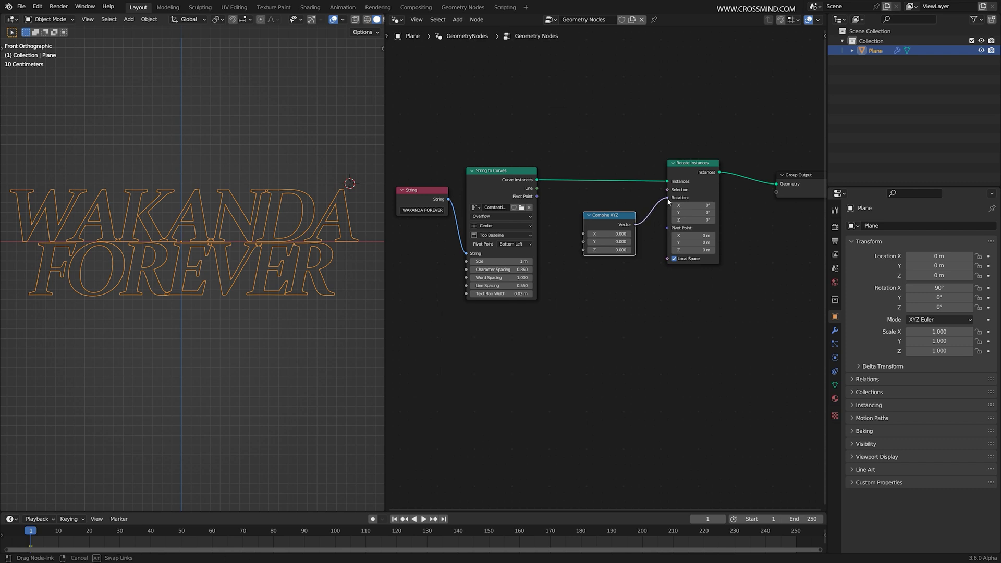
drag(668, 202, 668, 198)
drag(621, 225, 628, 237)
middle_drag(647, 276, 670, 178)
drag(639, 130, 557, 262)
middle_drag(605, 266, 618, 299)
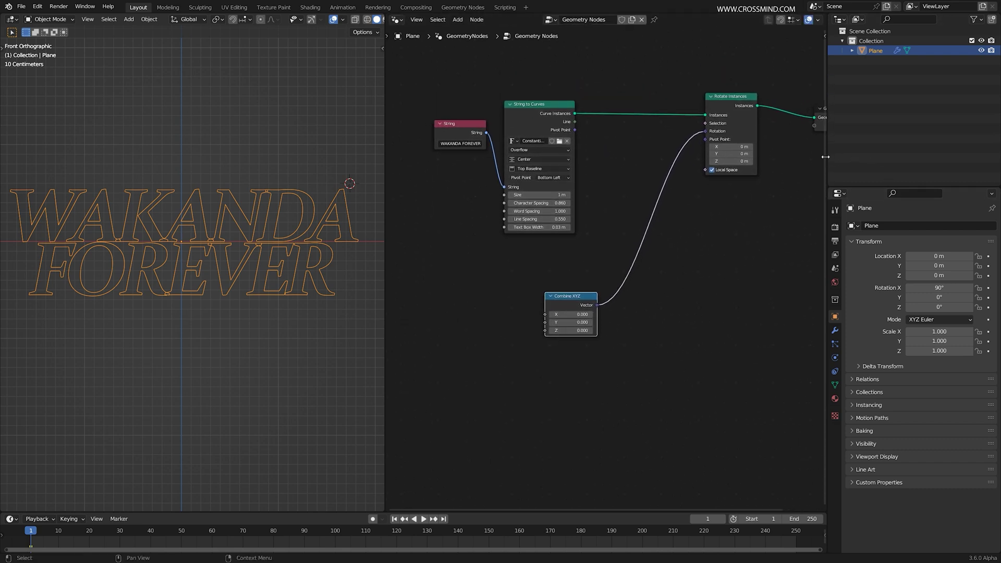
Add a Musgrave Texture node before Combine XYZ and link its Height to the Y input of Combine XYZ
drag(826, 157, 949, 157)
key(shift+a)
text(MUST)
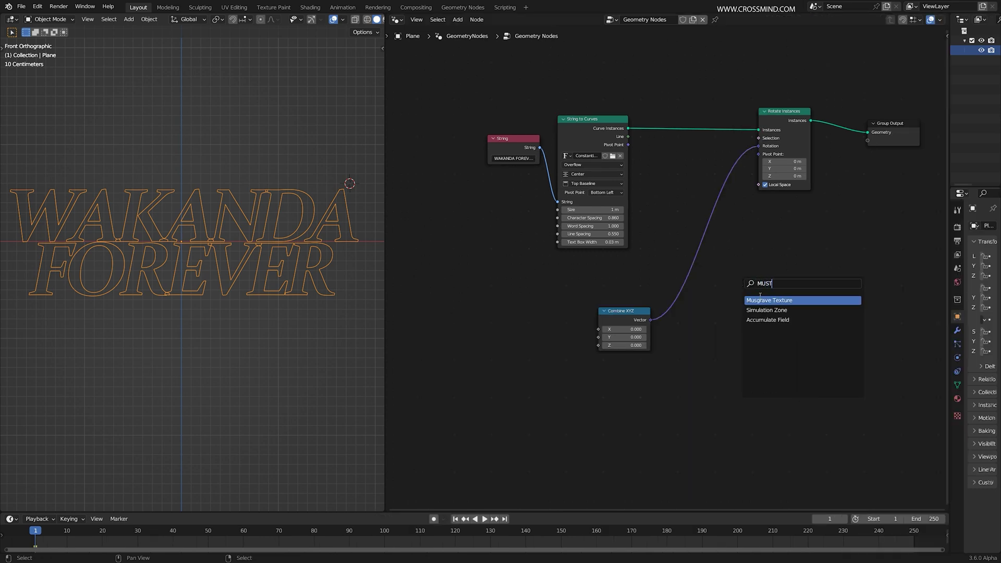
click(761, 300)
click(454, 325)
middle_drag(517, 346, 574, 306)
scroll(574, 307, up, 1)
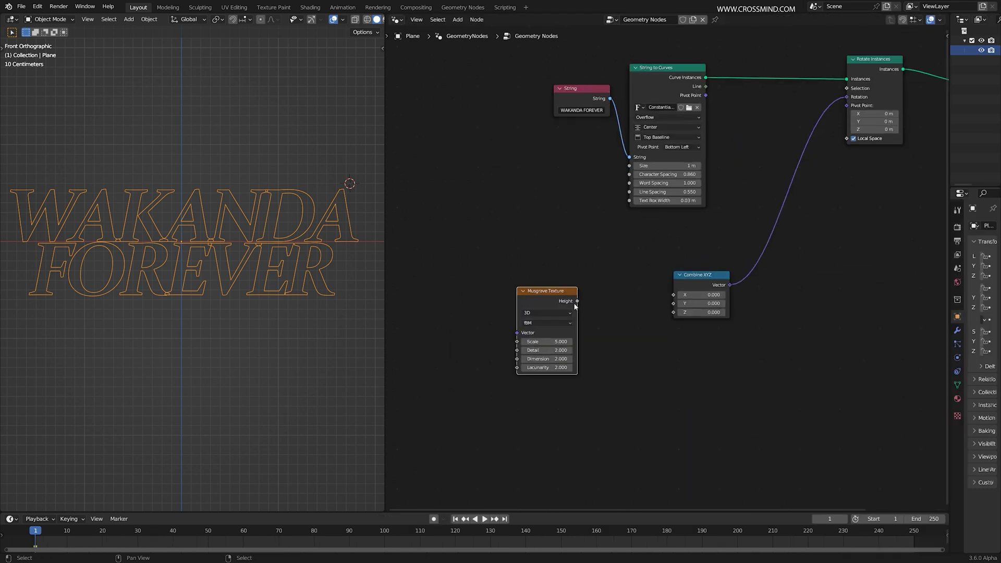
drag(677, 308, 675, 306)
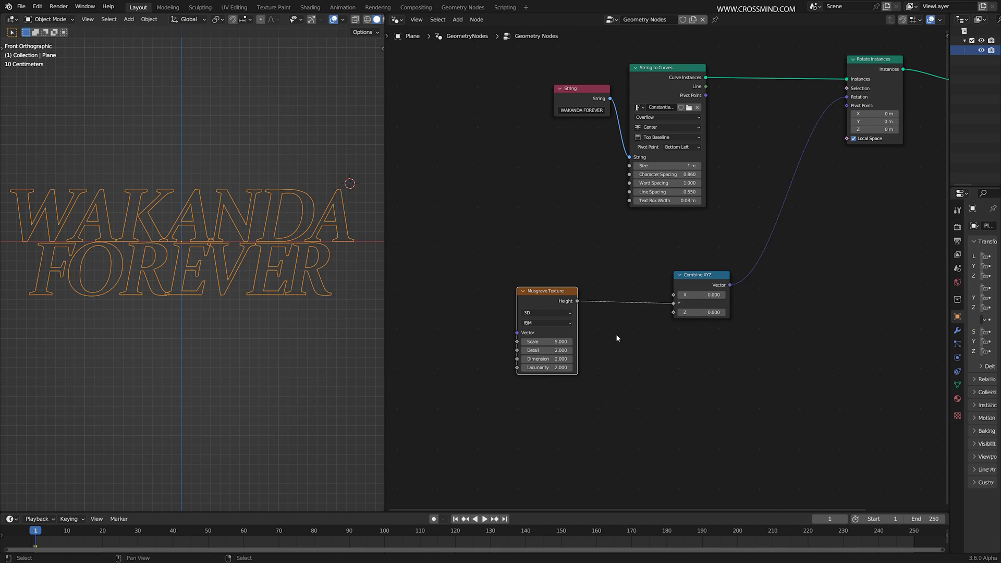
middle_drag(617, 338, 654, 306)
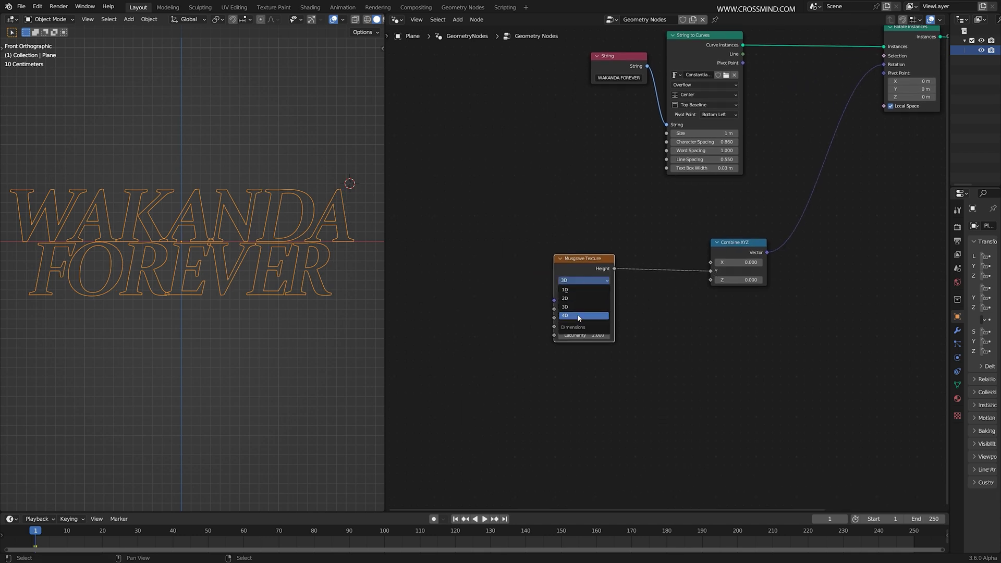
Switch the Musgrave Texture to 4D and set its Scale to 1.18
click(578, 315)
scroll(577, 314, up, 2)
drag(625, 300, 599, 300)
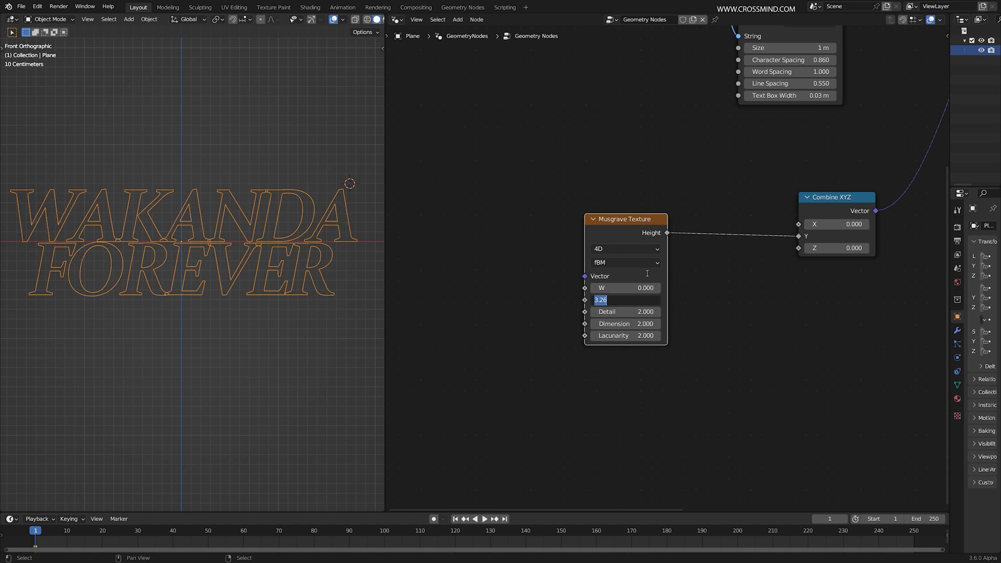
text(1.18)
key(Return)
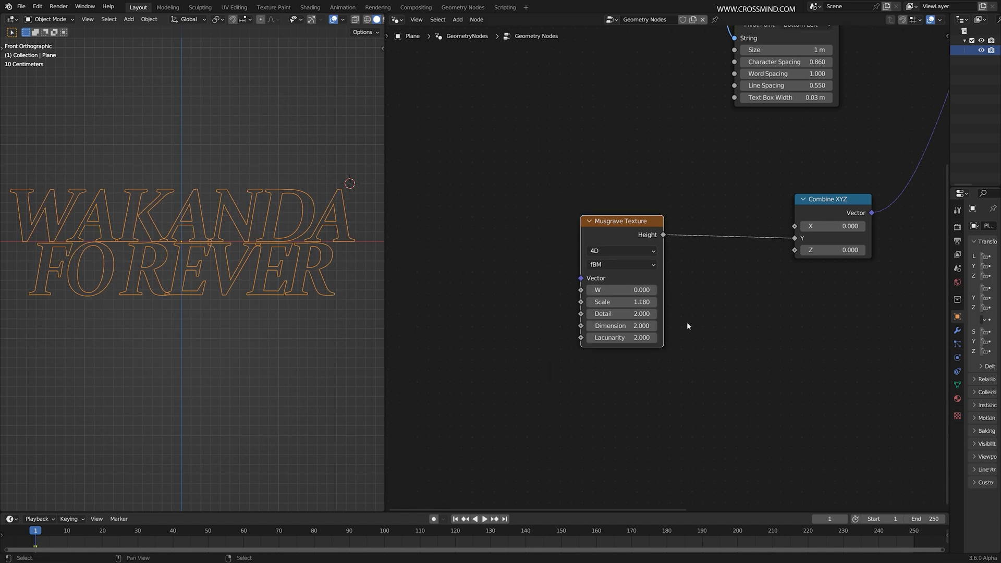
Move the Musgrave Texture node farther from Combine XYZ and set its W value to 5.28
key(g)
click(632, 300)
middle_drag(292, 313, 251, 282)
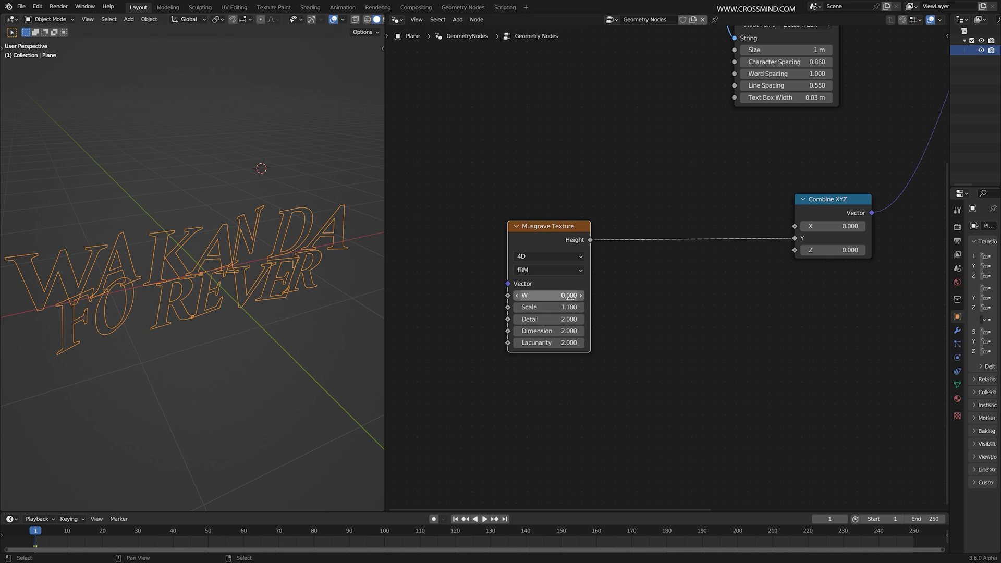
drag(557, 296, 706, 297)
Insert a Map Range node on the link between Musgrave Texture and Combine XYZ
scroll(611, 275, down, 2)
key(shift+a)
text(MAP)
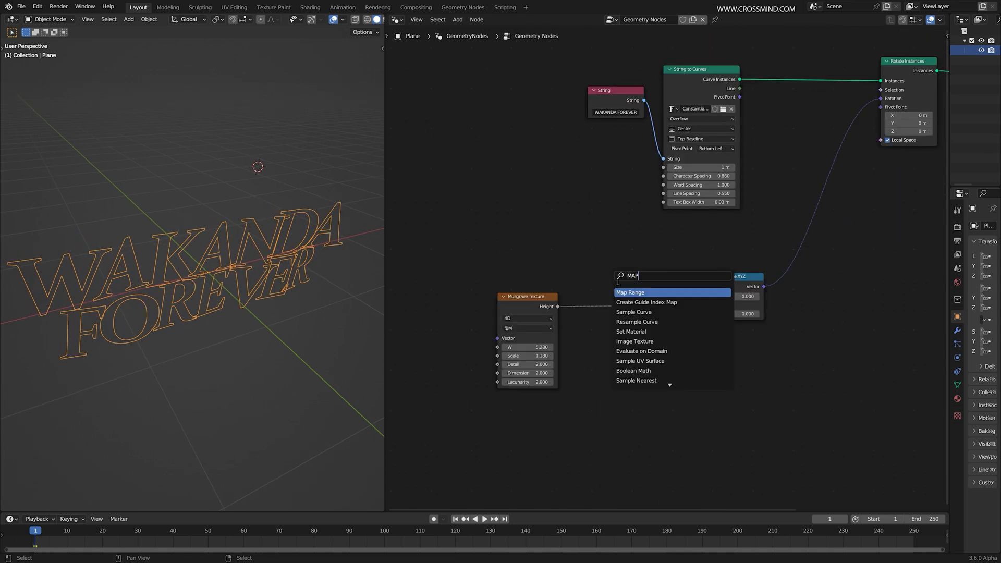
click(637, 293)
click(666, 305)
scroll(709, 356, up, 1)
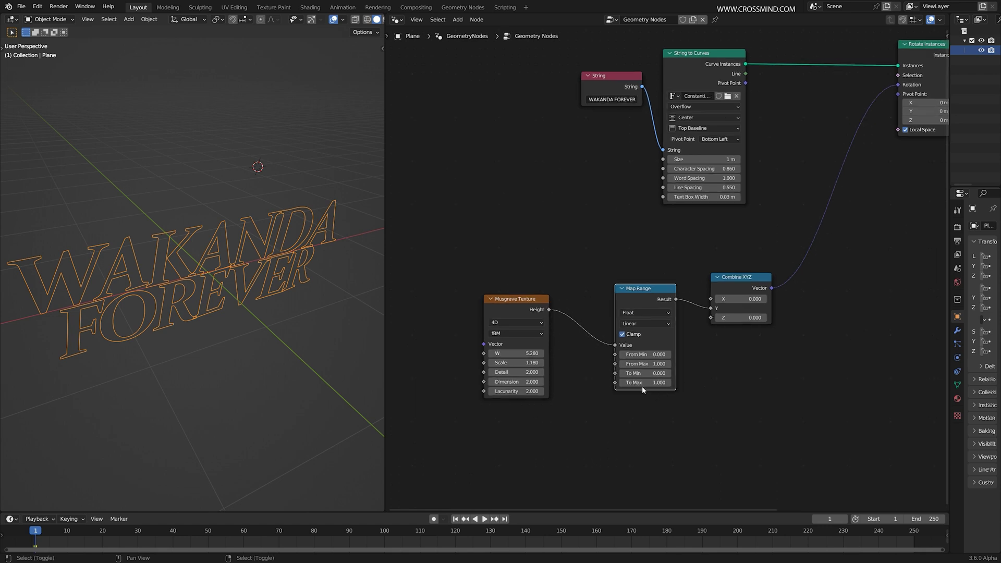
Turn off Clamp on the Map Range node and set To Min to -0.03 and To Max to 2.71
drag(645, 382, 652, 355)
click(623, 333)
middle_drag(312, 327, 357, 327)
scroll(358, 327, up, 3)
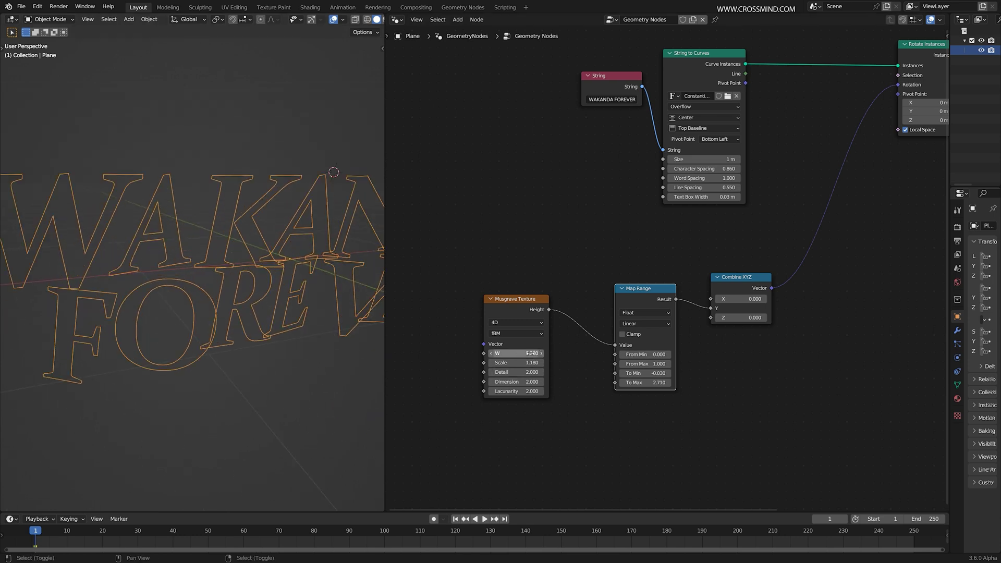
mouse_move(529, 353)
mouse_down()
mouse_move(509, 353)
mouse_move(529, 354)
mouse_up()
middle_drag(194, 259, 162, 256)
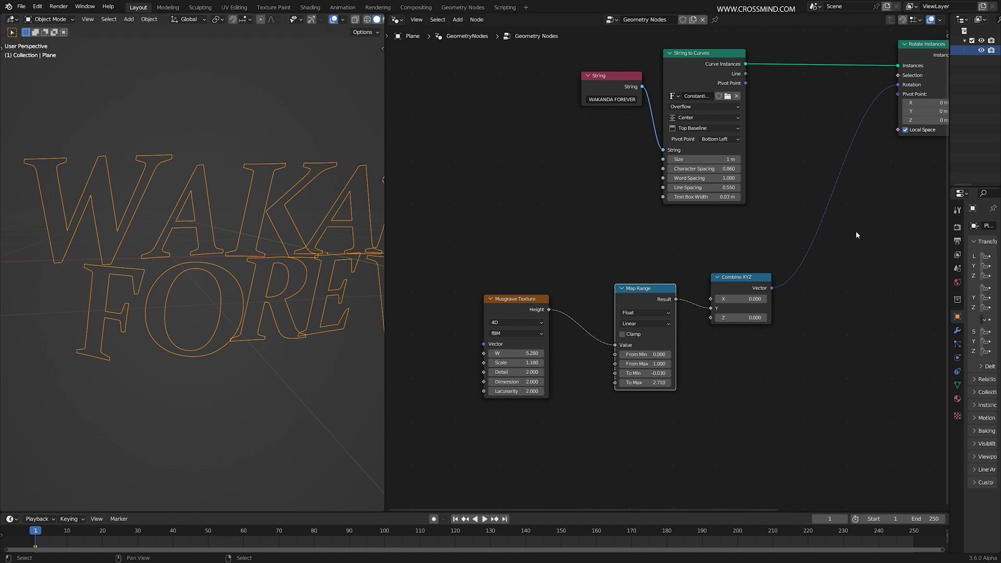
Set the Pivot Point X of Rotate Instances to 0.35 m
middle_drag(873, 222, 676, 285)
drag(738, 165, 757, 165)
middle_drag(738, 166, 754, 178)
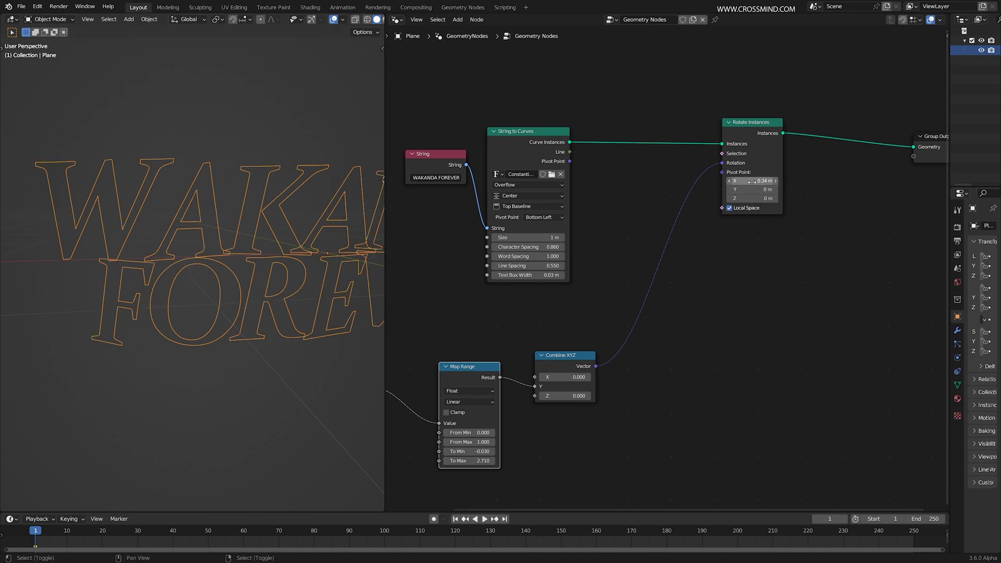
key(Return)
middle_drag(755, 180, 823, 152)
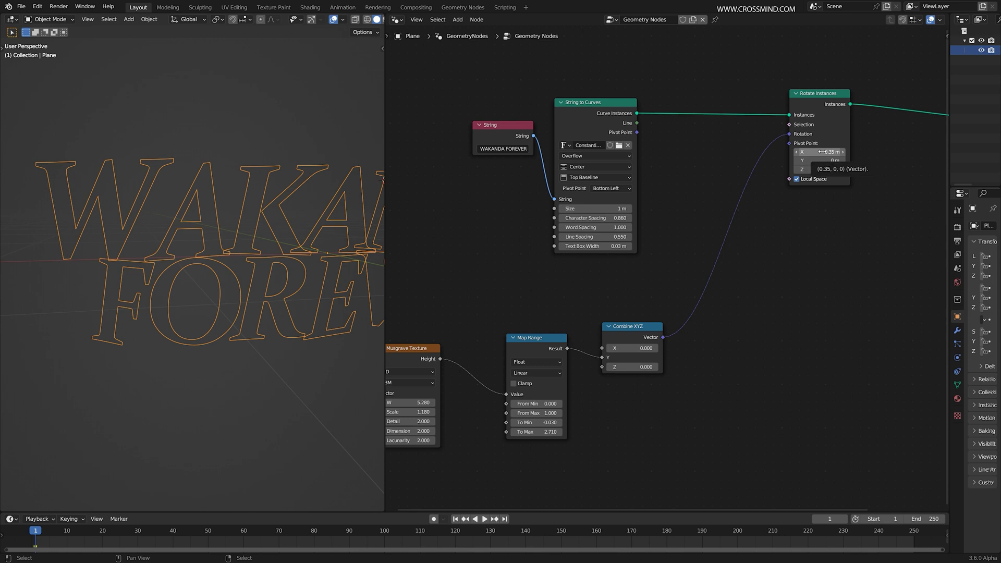
Try different W values on the Musgrave Texture to preview the letter rotation
middle_drag(708, 304, 818, 245)
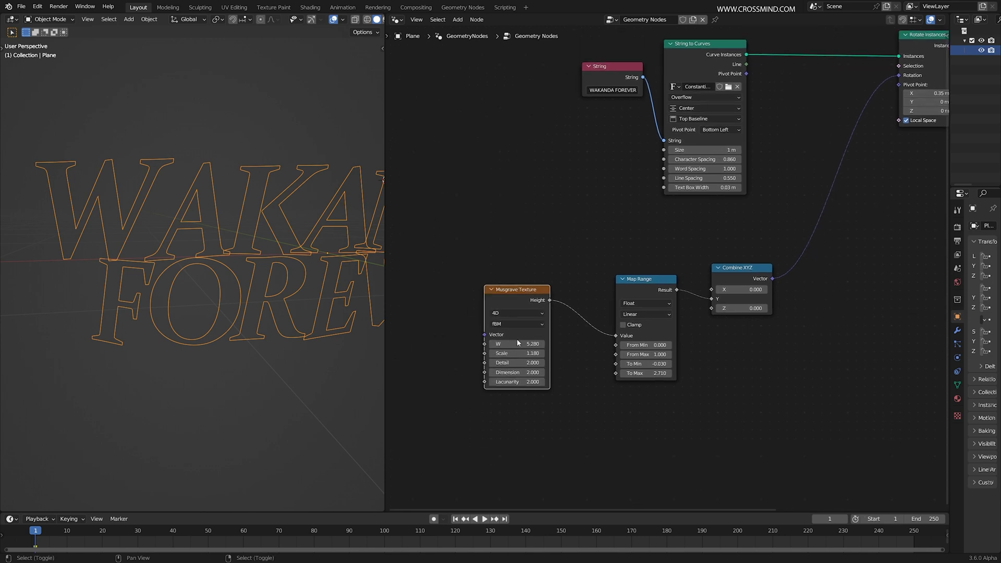
drag(517, 343, 545, 344)
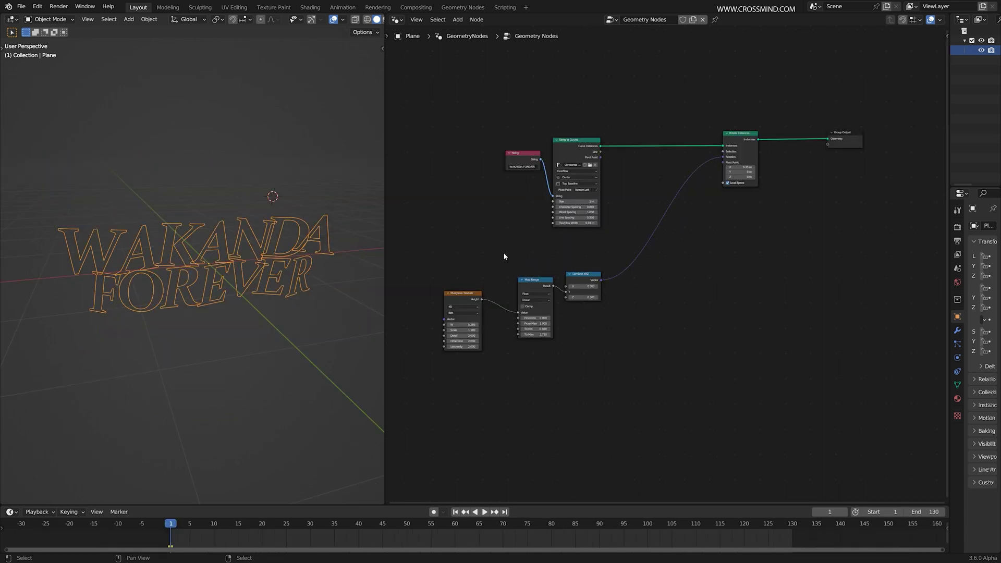
Set the Map Range node's From Min to 0.11, To Min to 0.12 and To Max to -3.29
scroll(504, 256, up, 2)
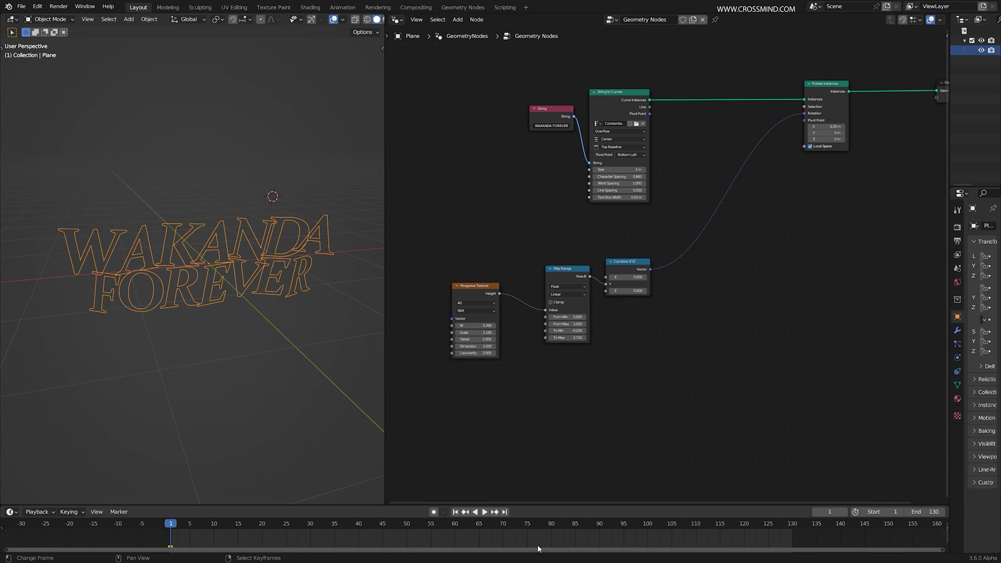
scroll(539, 549, up, 3)
scroll(597, 376, up, 5)
middle_drag(597, 375, 668, 357)
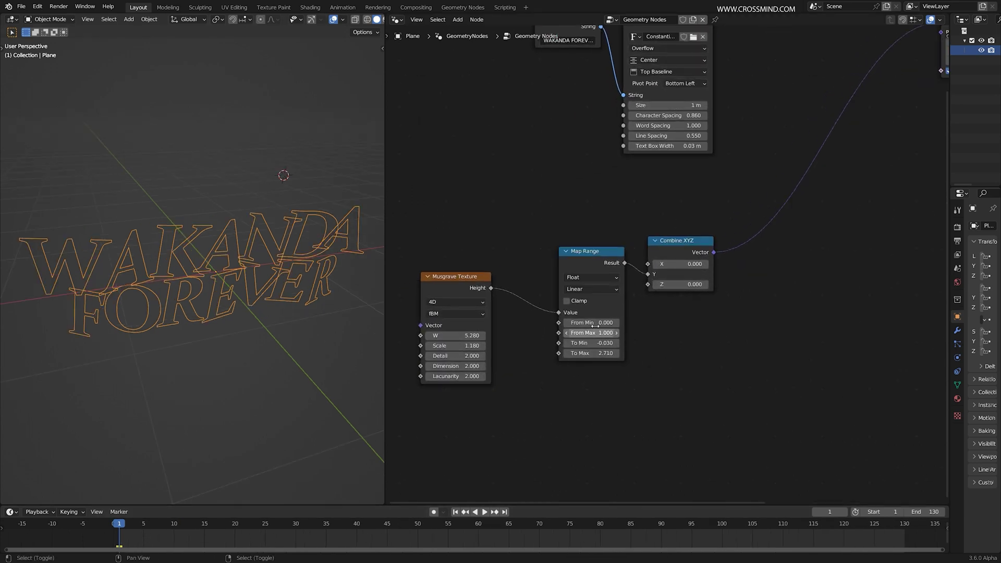
drag(595, 323, 620, 323)
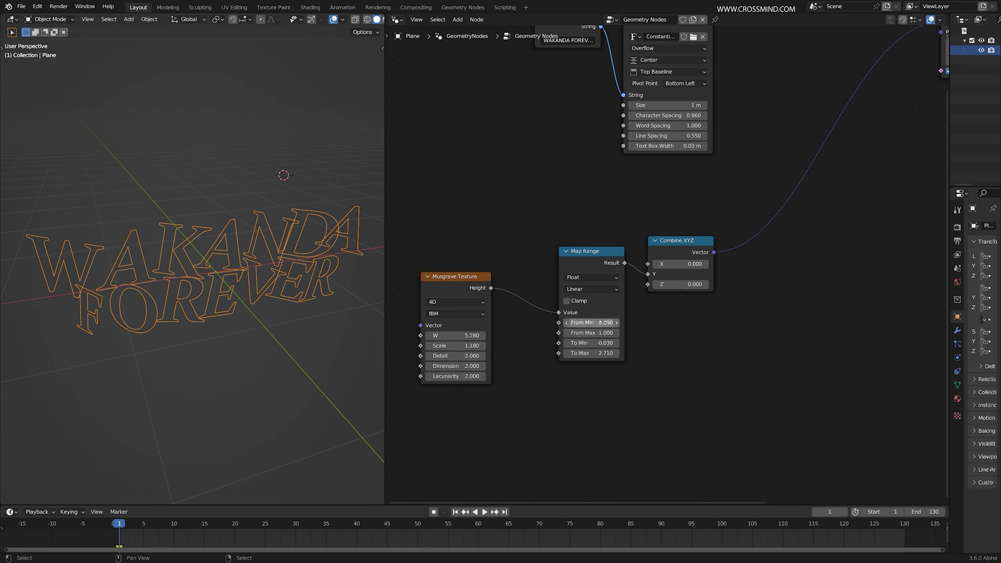
click(591, 323)
text(.11)
key(Return)
drag(605, 354, 292, 353)
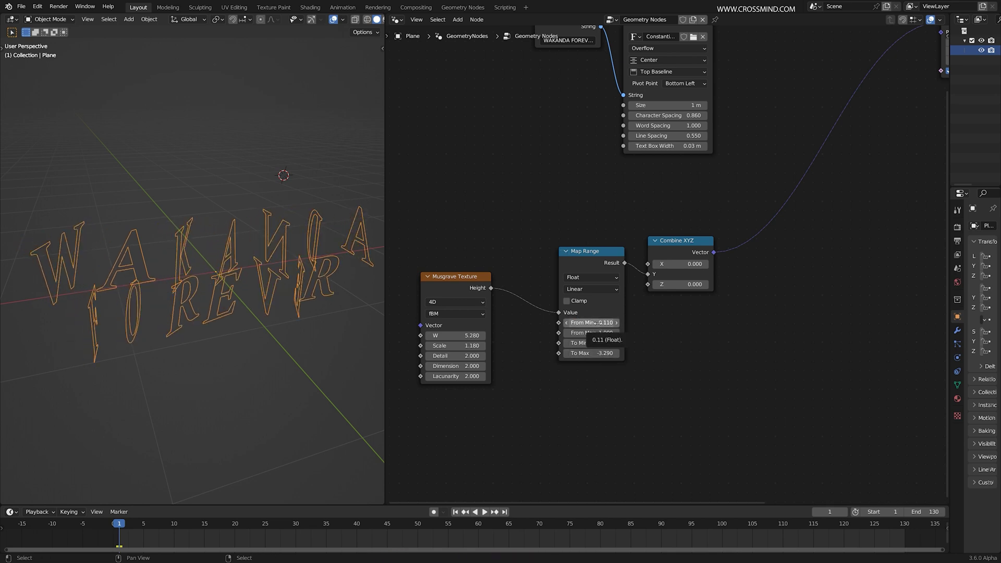
Keyframe the Map Range values at frame 1 and again at frame 130 with From Min and To Max reset to 0
key(i)
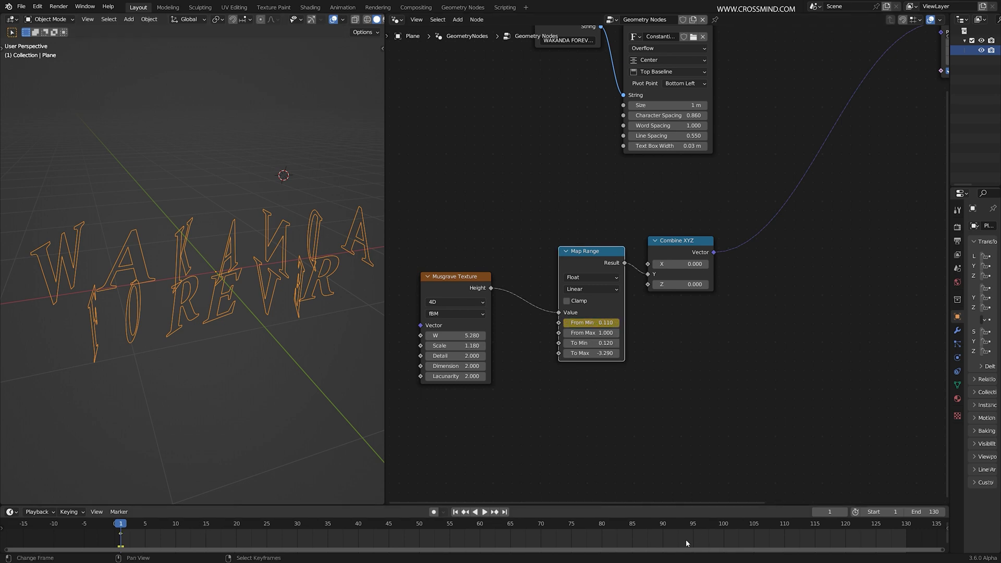
click(686, 542)
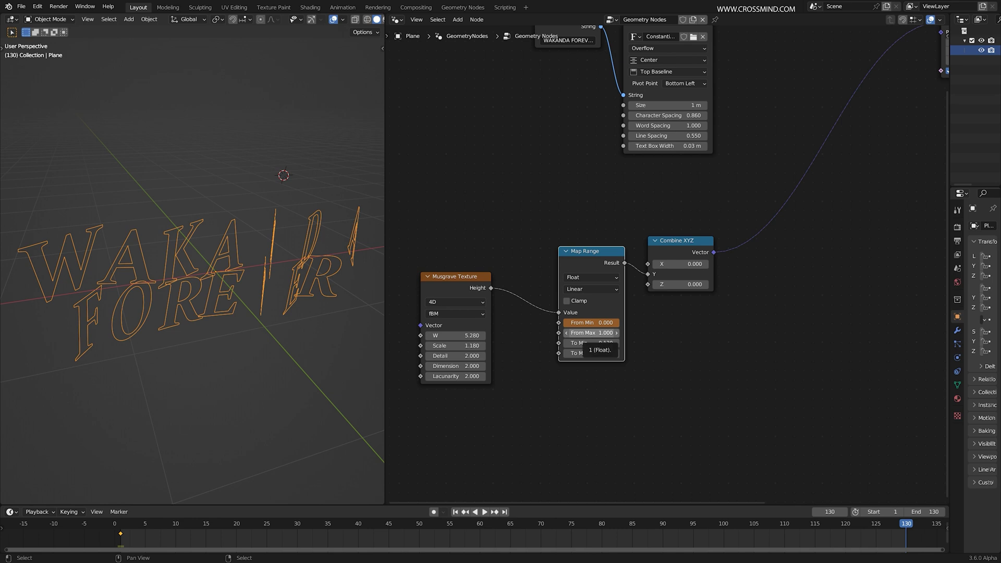
click(601, 335)
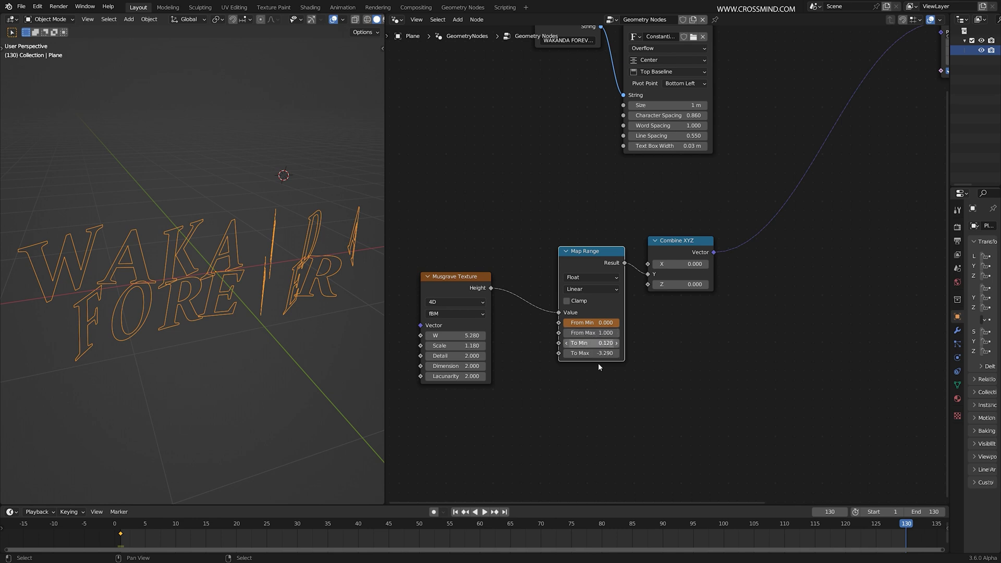
key(BackSpace)
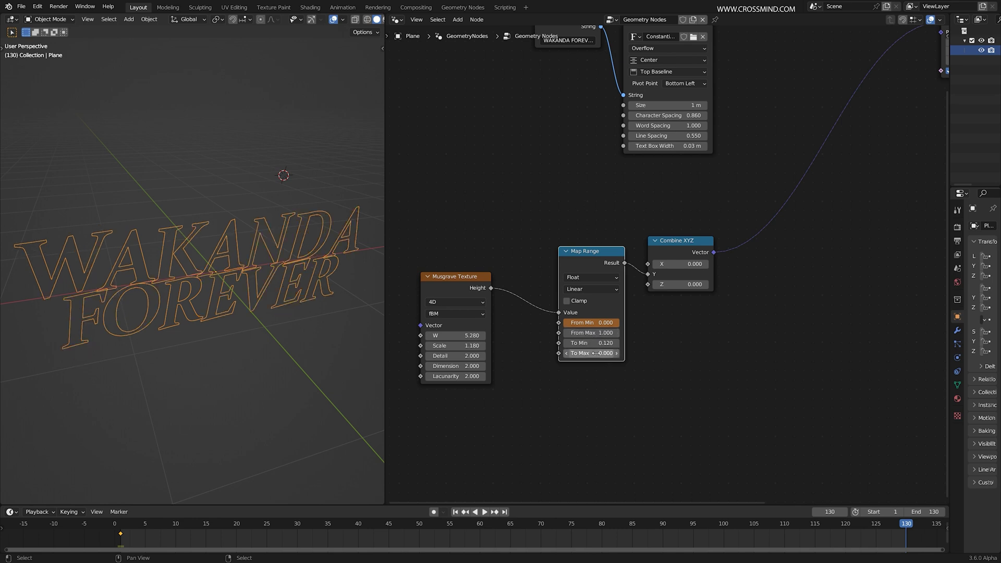
key(i)
key(i)
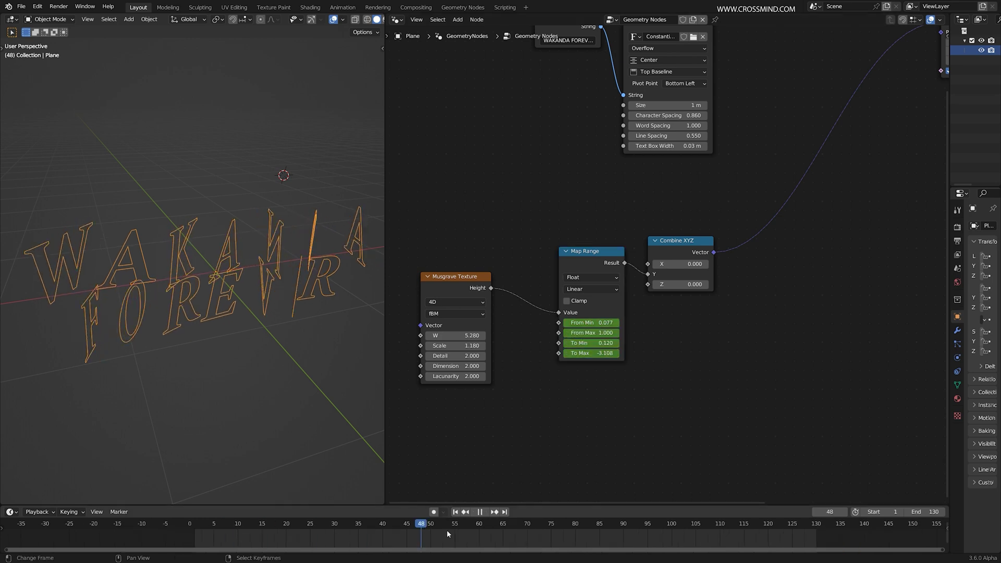
Scrub through the timeline to check the animated letter rotation, ending at frame 3
drag(677, 527, 596, 521)
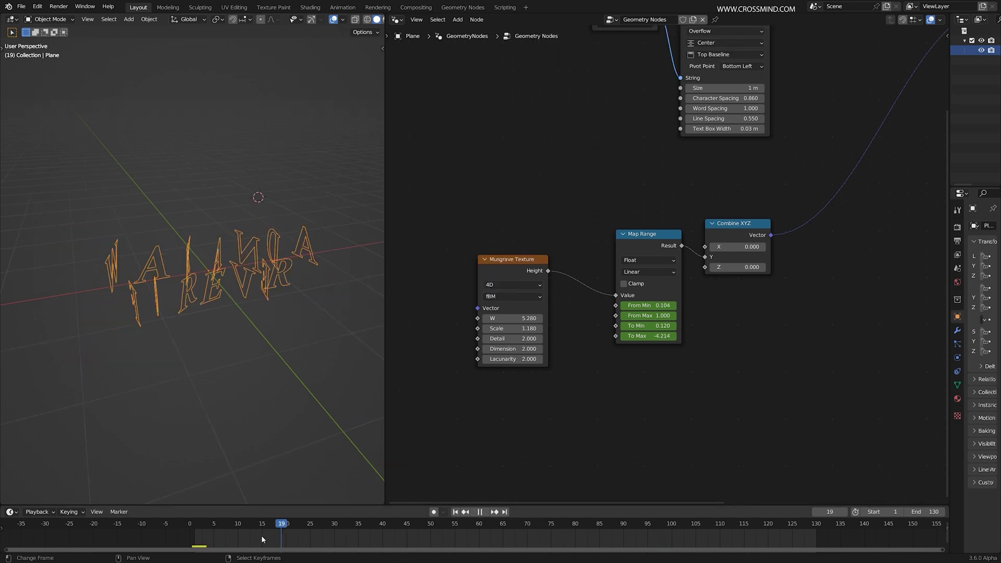
drag(264, 539, 204, 556)
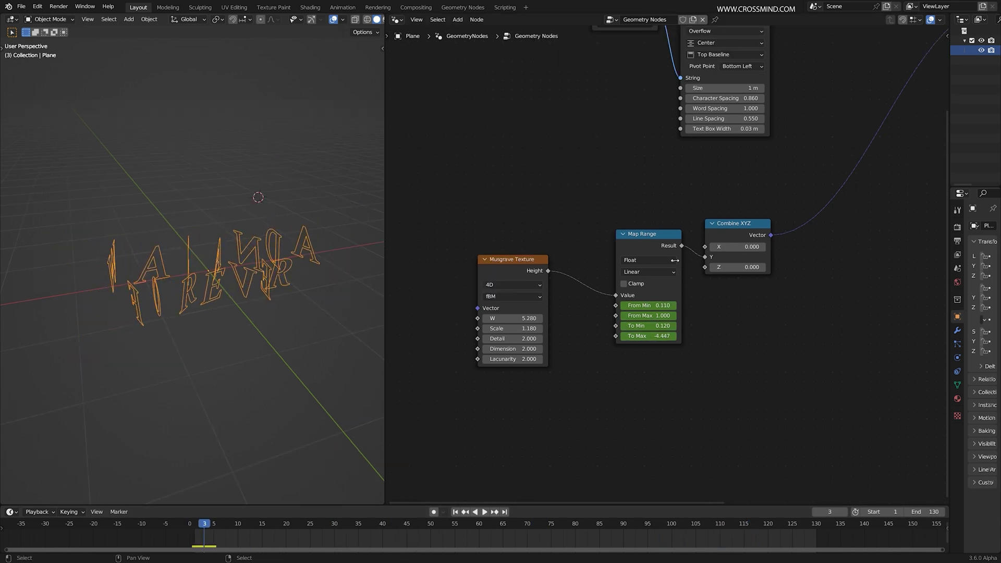
click(639, 341)
scroll(647, 354, up, 4)
shift+drag(652, 362, 922, 362)
right_click(652, 362)
Insert a Math node set to Multiply between the Musgrave Texture and Map Range nodes
key(shift+a)
click(568, 185)
text(MATH)
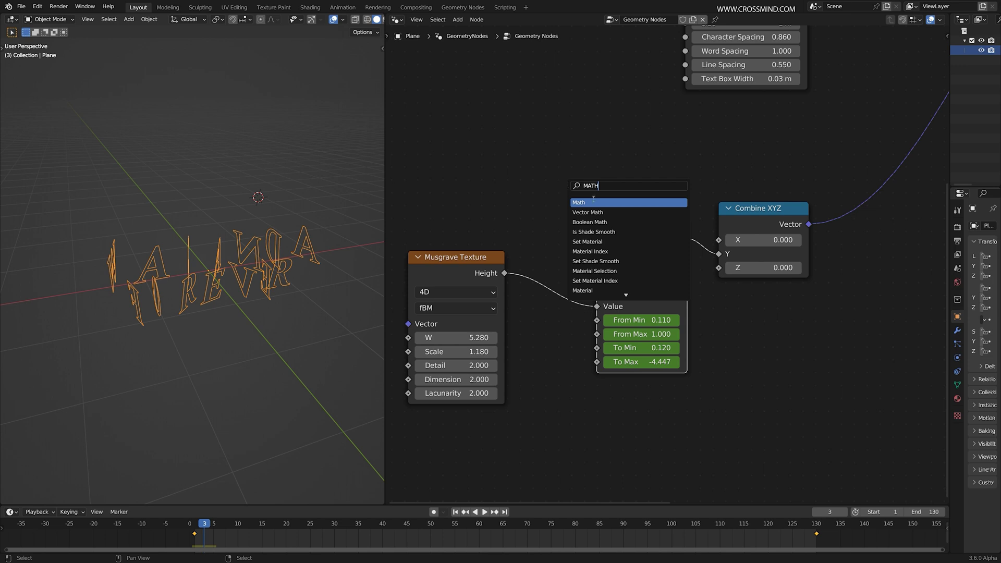
click(594, 201)
click(563, 284)
ctrl+scroll(606, 290, down, 2)
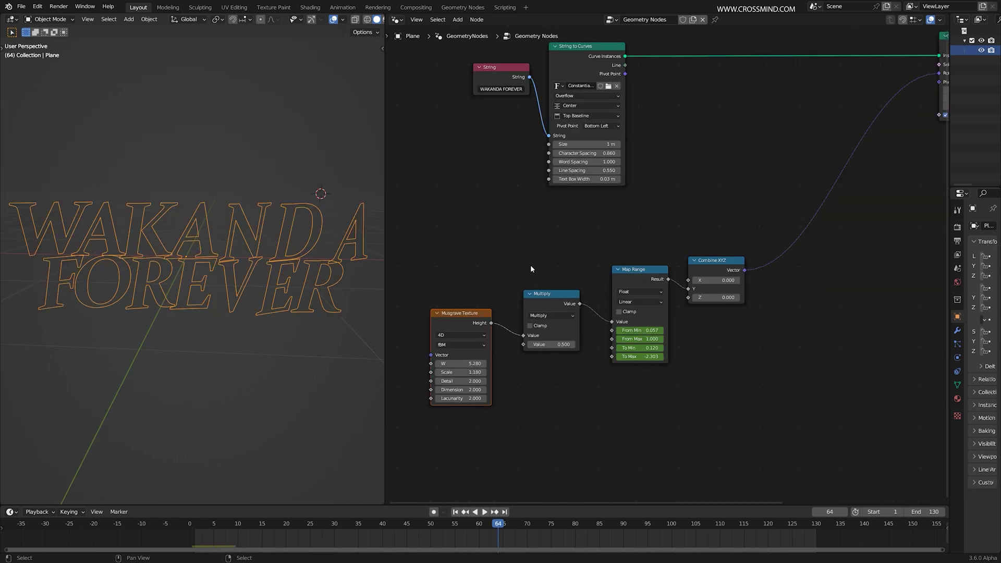
Select the Multiply node and scrub the timeline to review its effect on the rotation
drag(530, 269, 557, 357)
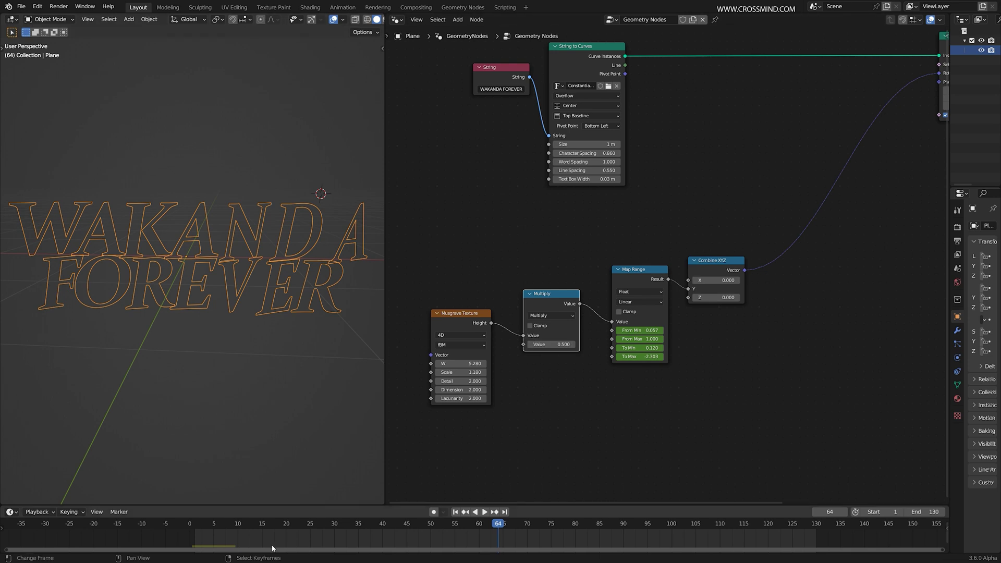
drag(269, 548, 665, 532)
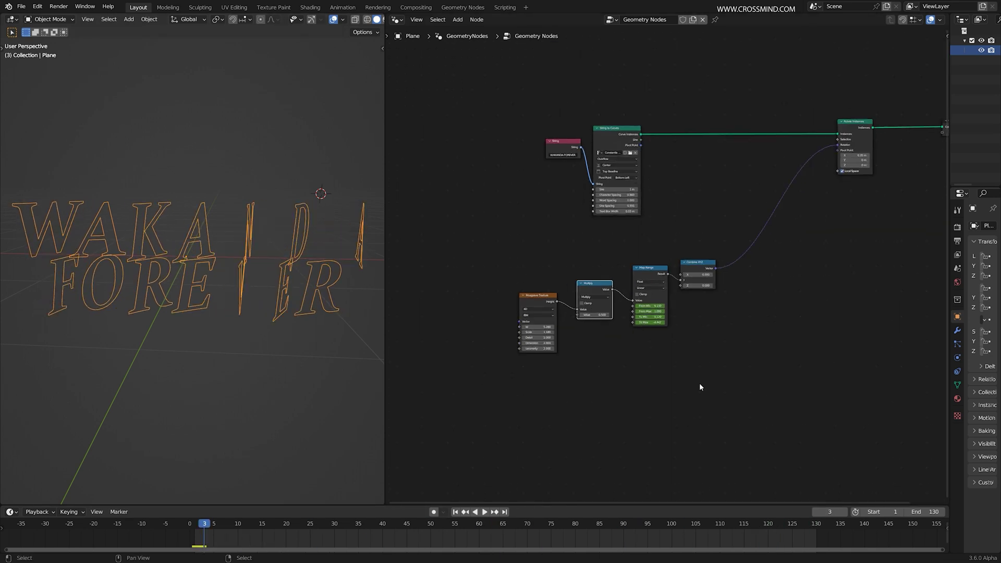
Select the Musgrave Texture, Multiply, Map Range and Combine XYZ nodes and save the file
middle_drag(700, 382, 650, 397)
scroll(658, 365, up, 1)
drag(711, 377, 438, 313)
drag(438, 313, 445, 283)
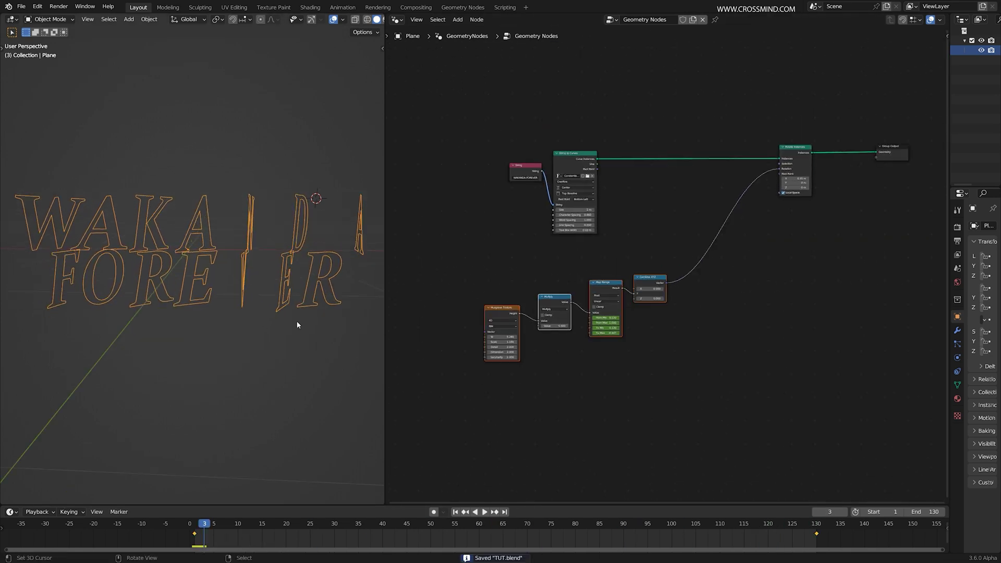
Insert a Fill Curve node between Rotate Instances and the Group Output to fill the letter outlines
key(KP_1)
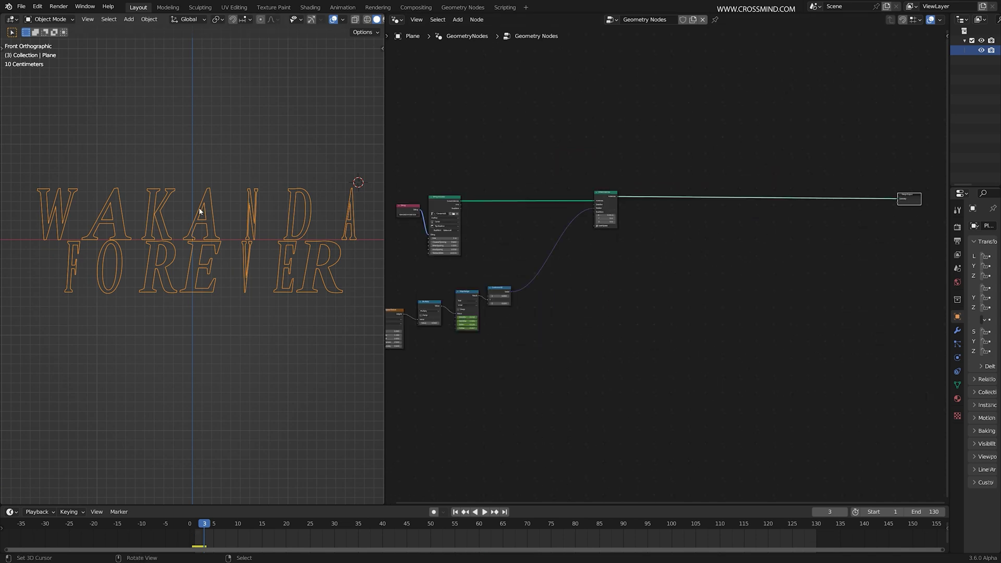
scroll(712, 189, up, 7)
key(shift+a)
click(702, 189)
text(FILL)
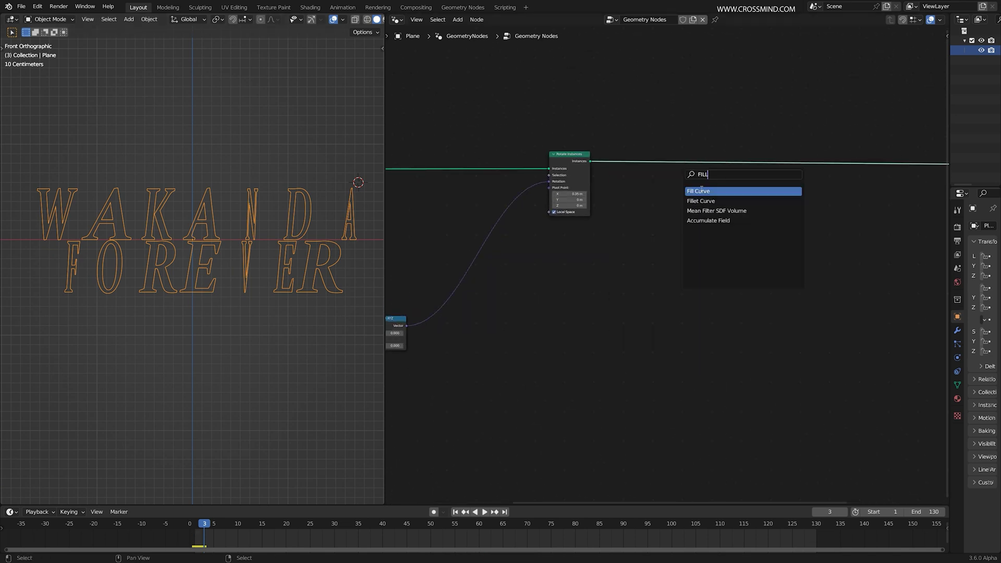
click(702, 191)
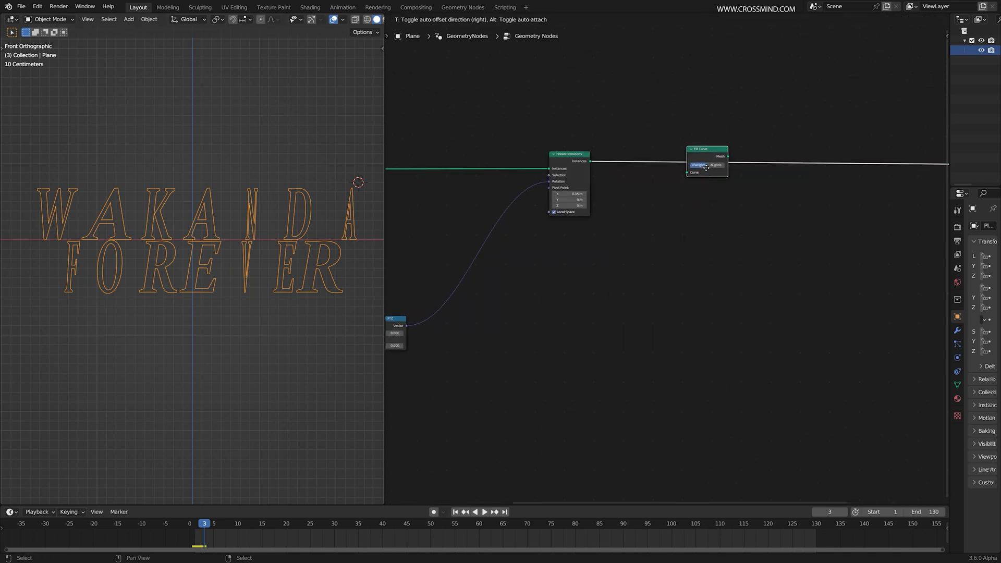
click(711, 171)
Inspect the filled letters in perspective and play the animation to review their rotation
scroll(291, 252, up, 3)
middle_drag(291, 251, 334, 224)
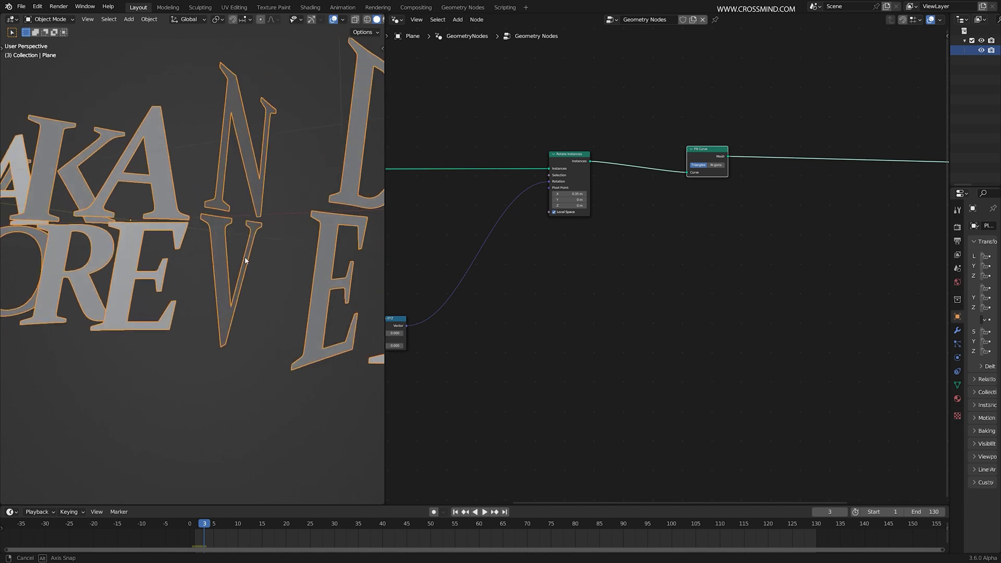
scroll(333, 225, down, 3)
key(space)
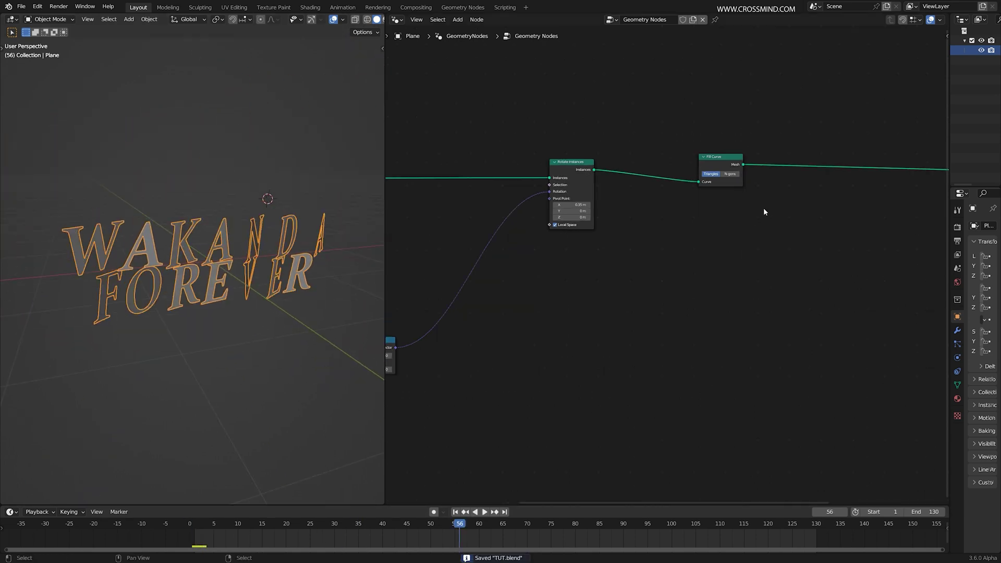
Move the Fill Curve node upward to free space below it for a second branch
middle_drag(764, 208, 669, 243)
scroll(647, 241, up, 3)
drag(620, 174, 615, 113)
middle_drag(291, 310, 229, 194)
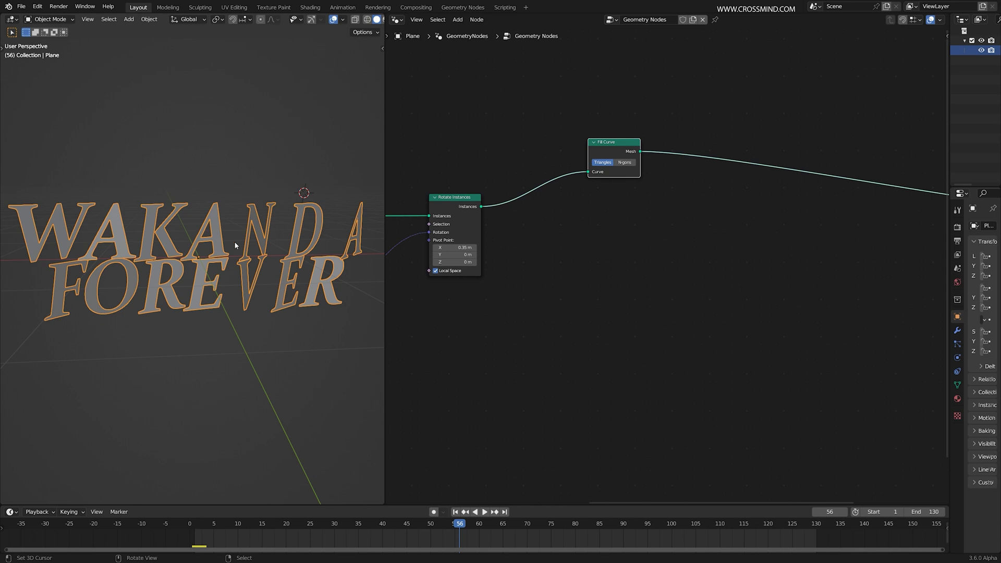
Add a Curve to Mesh node, feed its Curve input from Rotate Instances and route its mesh to the output
middle_drag(642, 247, 651, 225)
key(shift+a)
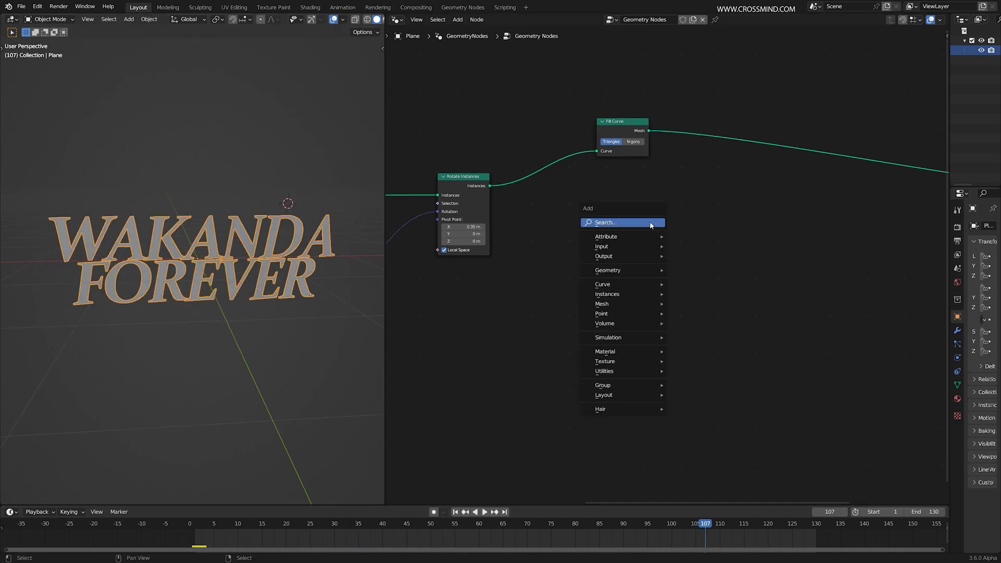
text(curve t)
click(661, 260)
click(616, 259)
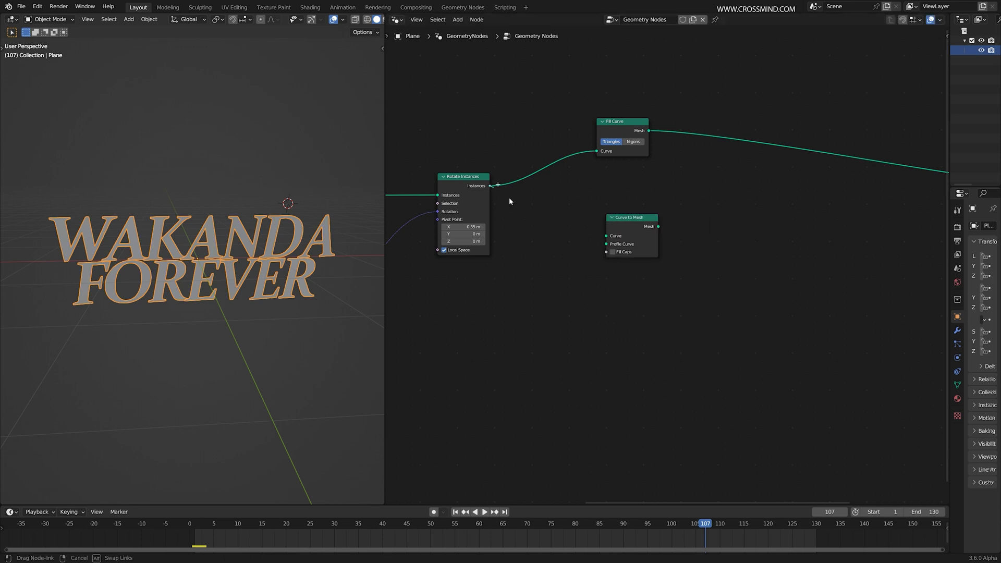
drag(602, 238, 606, 236)
scroll(672, 243, up, 1)
middle_drag(671, 242, 553, 250)
ctrl+shift+click(515, 239)
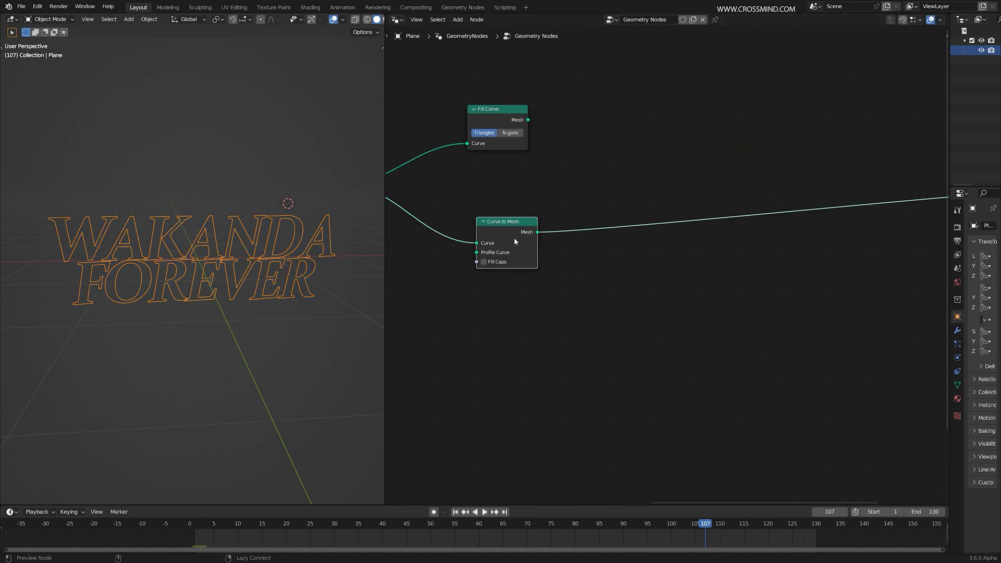
Add a Curve Circle node below Curve to Mesh and set its resolution to 4
key(shift+a)
click(567, 240)
text(CIRC)
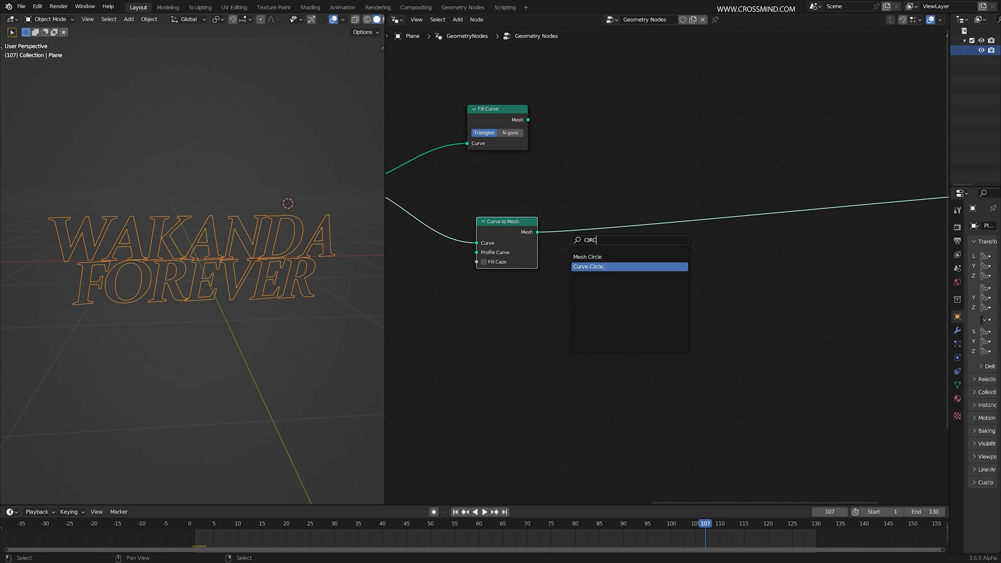
click(622, 265)
click(496, 339)
middle_drag(496, 339, 594, 324)
scroll(593, 324, up, 1)
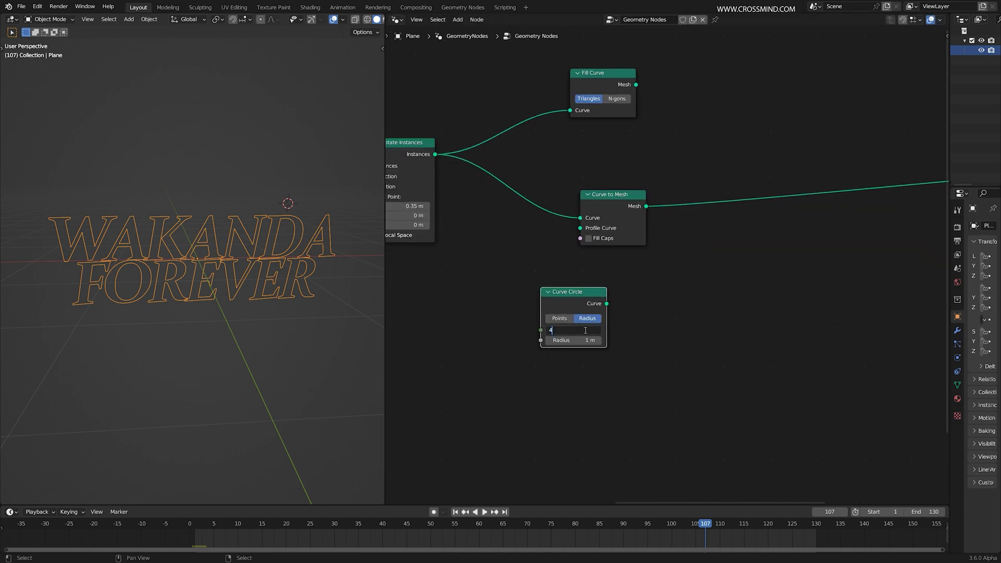
key(Return)
Connect the Curve Circle's curve to the Profile Curve input of Curve to Mesh
middle_drag(647, 309, 706, 304)
drag(658, 299, 568, 296)
drag(636, 229, 638, 224)
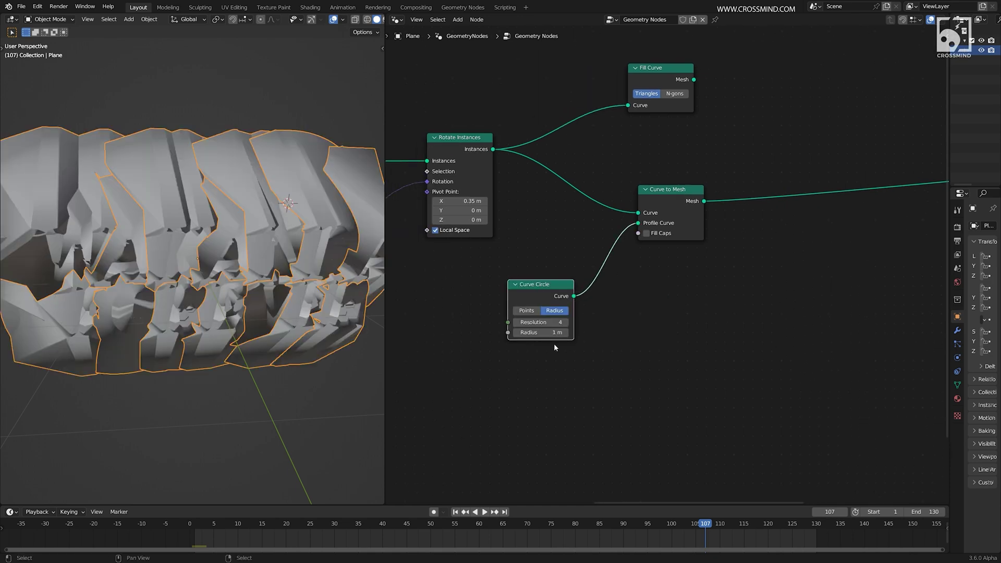
scroll(553, 334, up, 1)
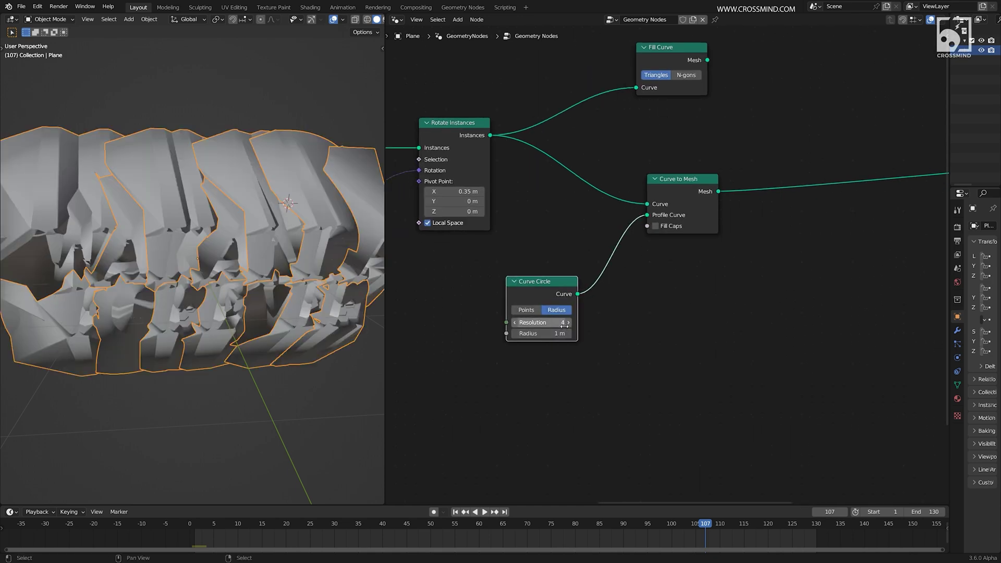
Preview the Curve Circle profile on its own, then return to the Curve to Mesh output
ctrl+shift+click(547, 305)
middle_drag(285, 220, 290, 246)
scroll(711, 270, down, 1)
scroll(711, 267, down, 7)
ctrl+shift+click(678, 220)
Set the Curve Circle radius to 0.01 m and inspect the thin letter outlines
middle_drag(704, 256, 658, 244)
scroll(607, 240, up, 2)
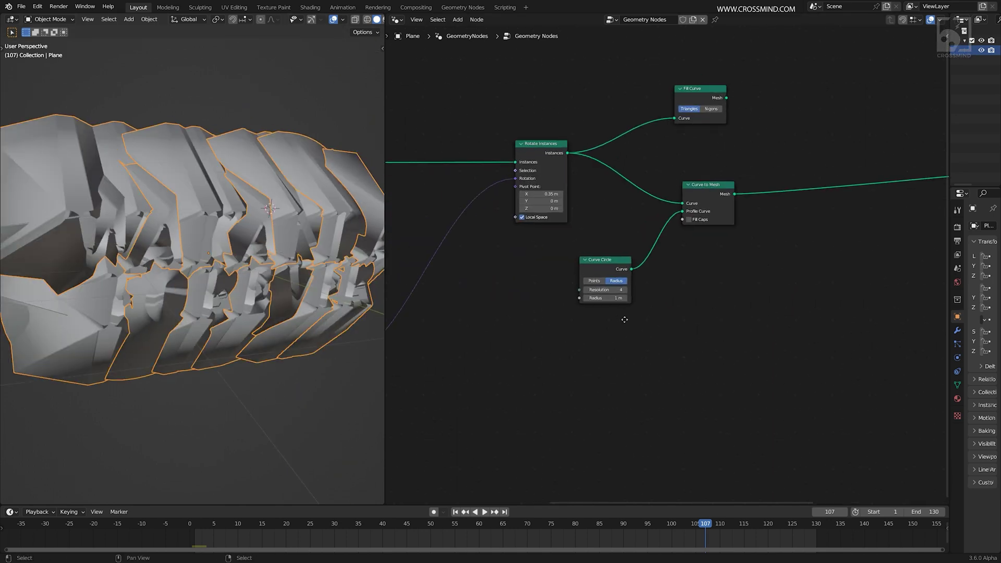
scroll(625, 319, up, 1)
key(Return)
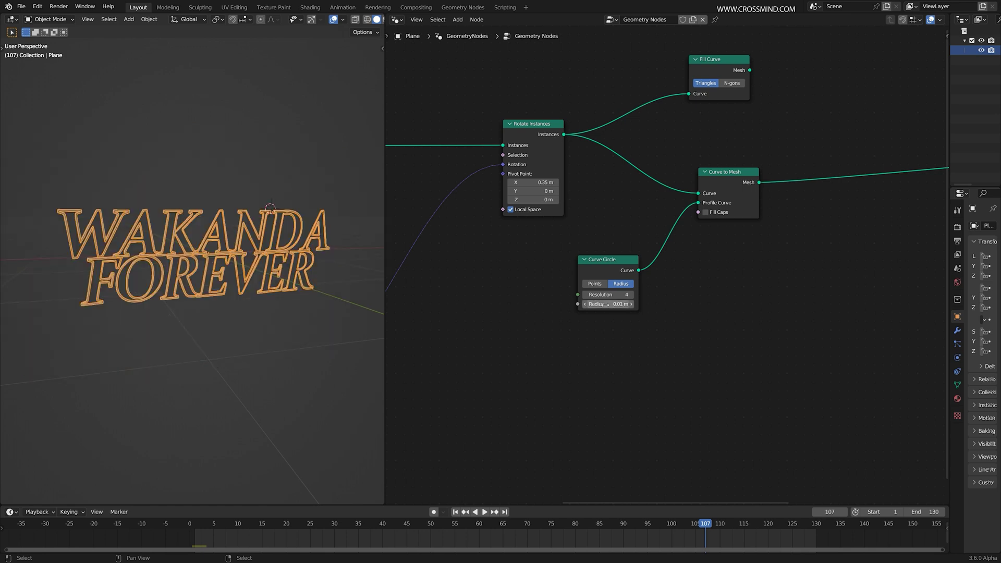
scroll(273, 195, up, 2)
middle_drag(232, 226, 256, 249)
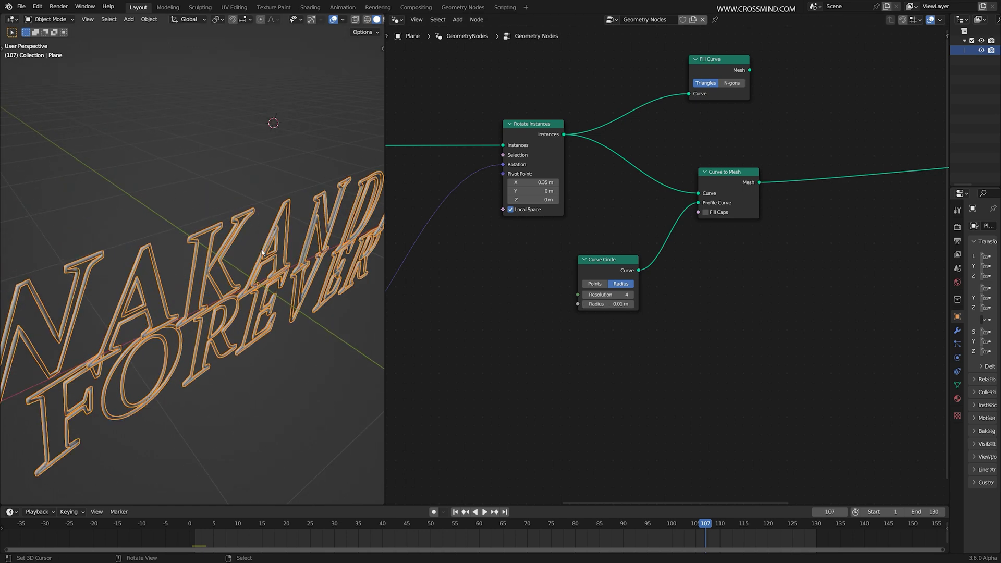
middle_drag(262, 252, 214, 253)
Preview the Curve Circle, insert a Transform Geometry node after it and set its Z rotation to 45°
ctrl+shift+click(626, 277)
key(shift+a)
text(TRA)
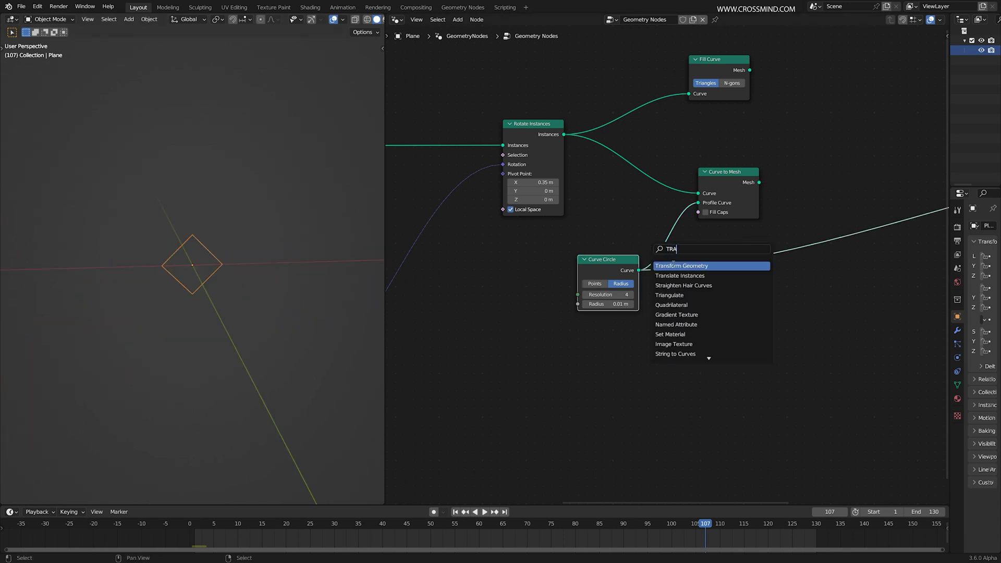
click(674, 265)
click(682, 236)
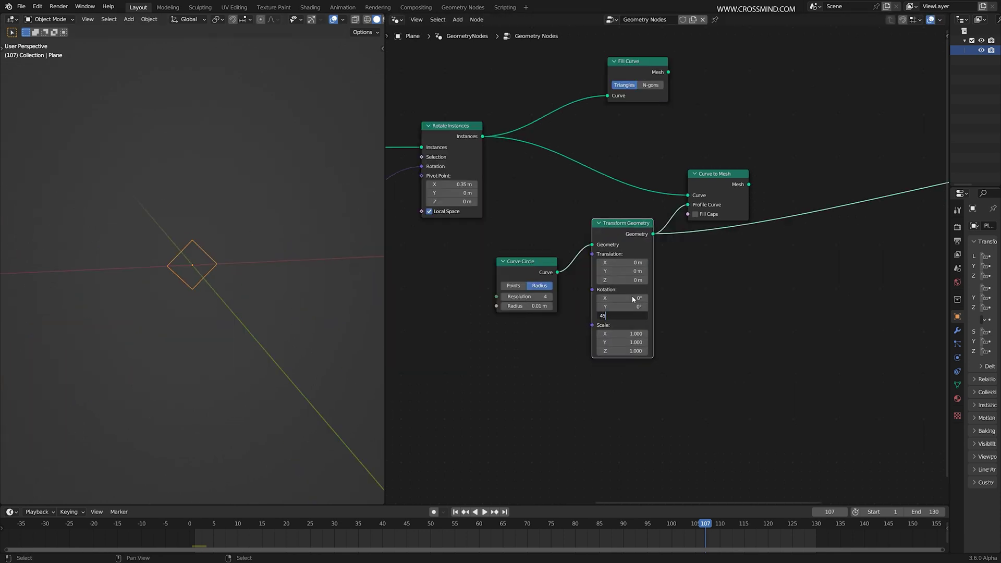
key(Return)
middle_drag(204, 286, 205, 278)
Restore the Curve to Mesh output and move that node away from Transform Geometry to make room
middle_drag(725, 322, 717, 318)
drag(678, 215, 788, 200)
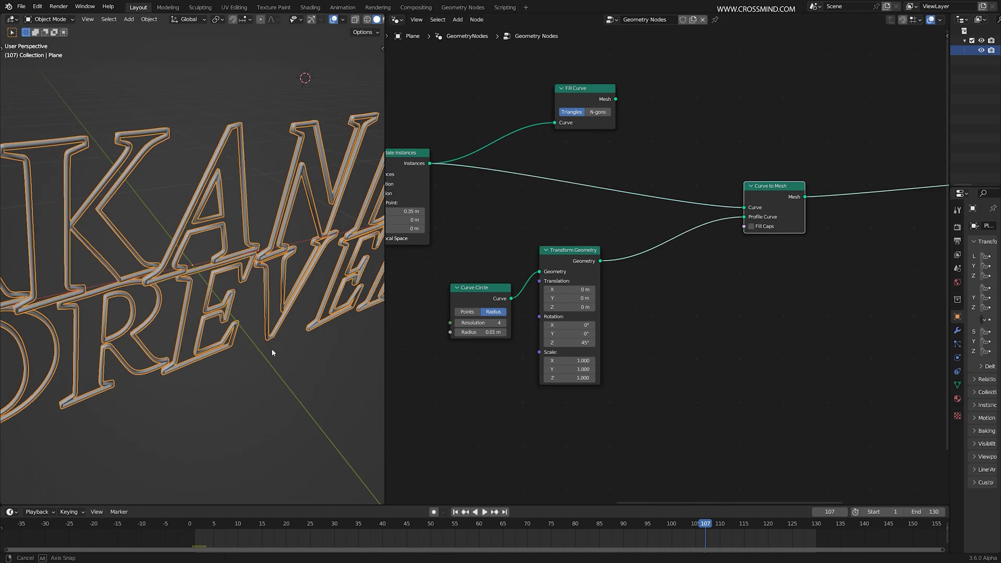
middle_drag(305, 247, 286, 245)
Insert a second Transform Geometry node between the first one and Curve to Mesh
key(shift+a)
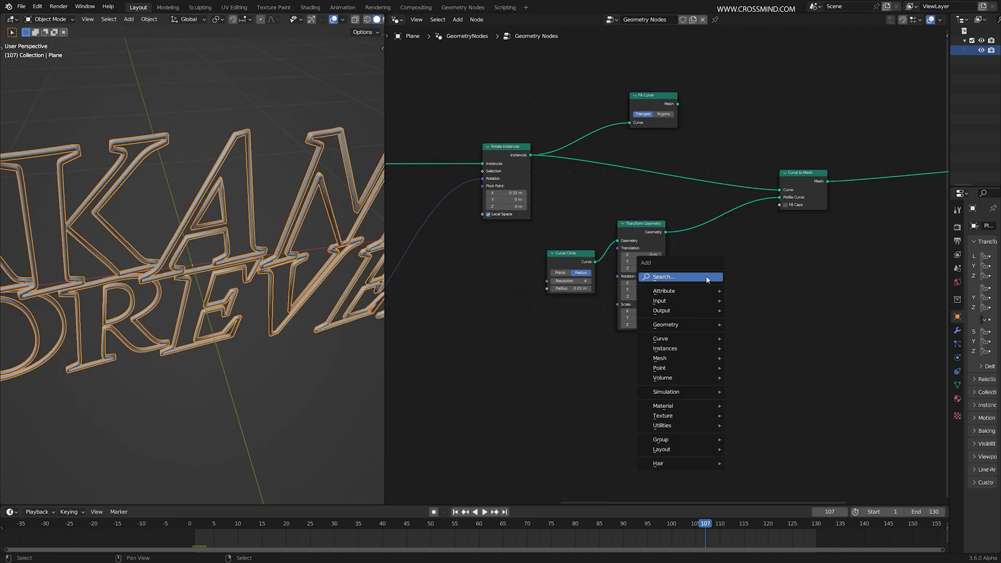
click(707, 277)
text(TRA)
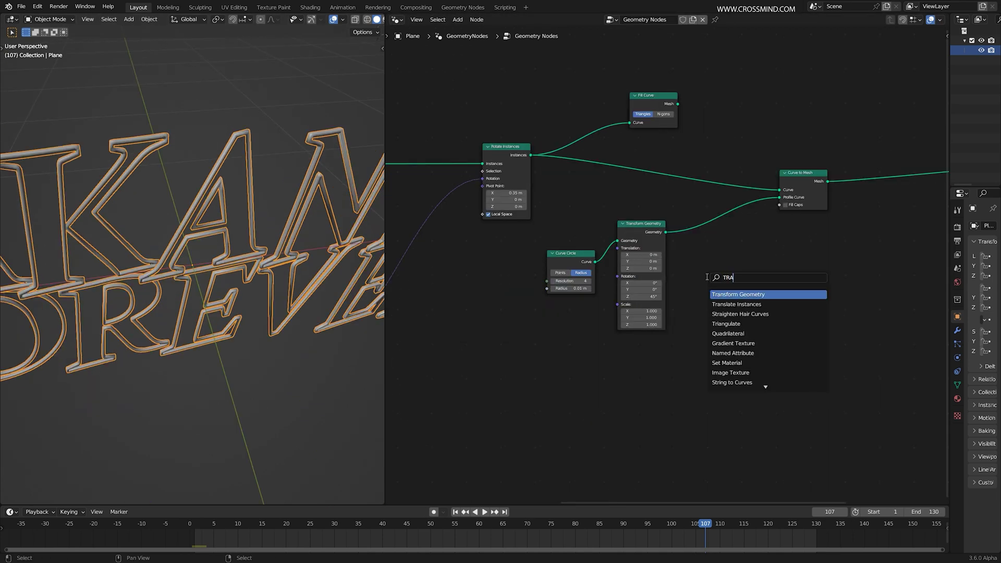
key(Return)
click(749, 286)
Set the second Transform Geometry node's Y scale to 18 to give the letters depth
scroll(750, 286, up, 2)
drag(698, 330, 783, 330)
right_click(698, 330)
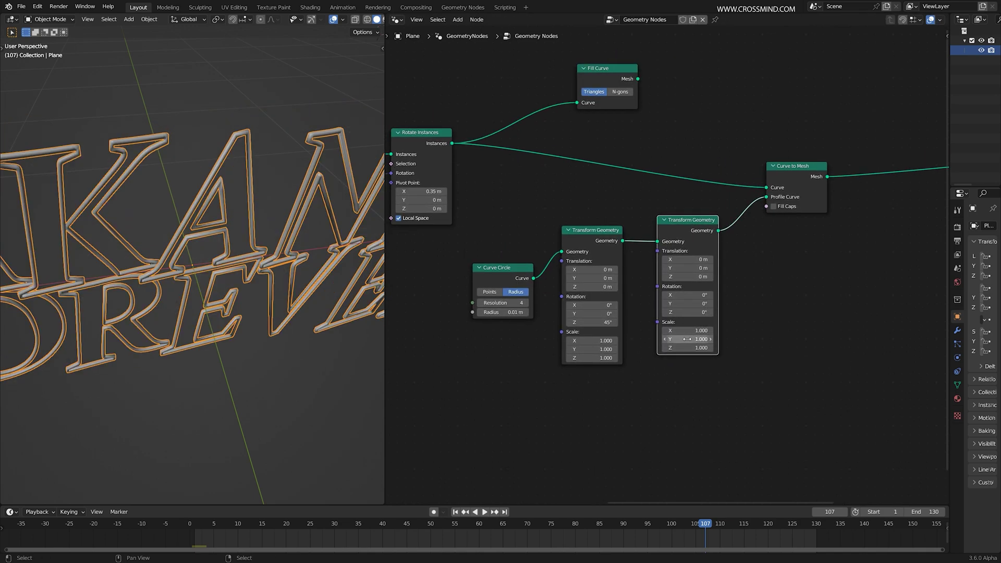
drag(687, 339, 746, 339)
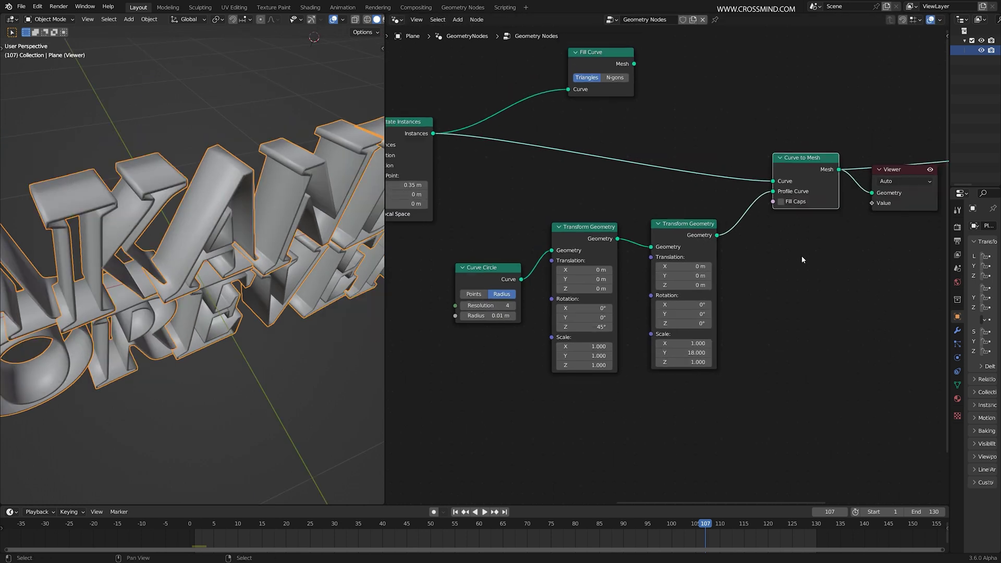
Examine the letters' extruded depth and edges up close from several angles
scroll(796, 275, down, 2)
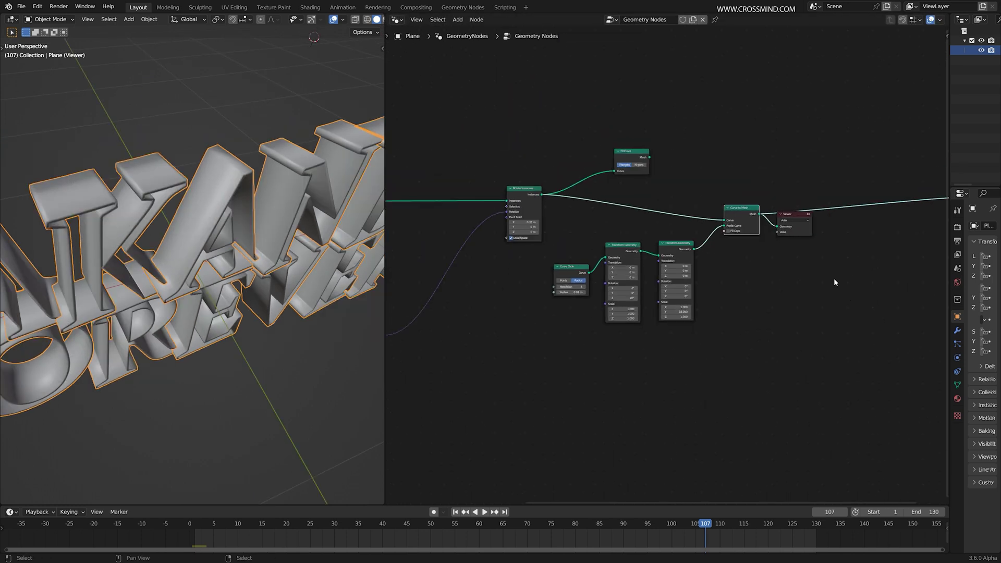
scroll(564, 262, up, 3)
scroll(692, 274, up, 1)
middle_drag(344, 237, 266, 242)
scroll(286, 267, down, 2)
middle_drag(631, 261, 739, 241)
scroll(740, 241, up, 1)
scroll(204, 249, up, 3)
middle_drag(204, 249, 125, 204)
scroll(125, 203, up, 2)
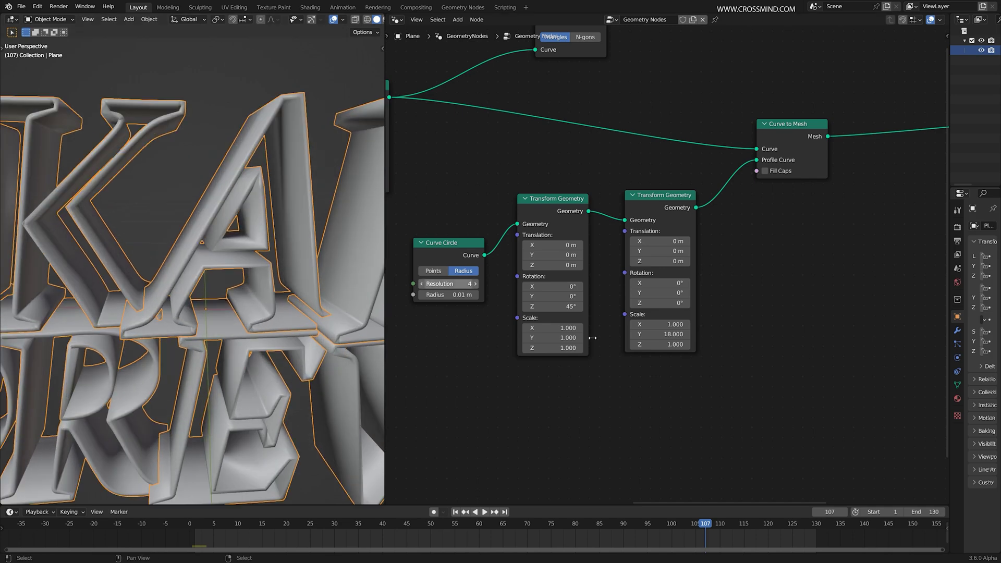
Try adjusting the second Transform Geometry's X scale while previewing its profile, then return to the Curve to Mesh output
mouse_move(658, 325)
mouse_down()
mouse_move(629, 324)
mouse_move(669, 324)
mouse_up()
scroll(521, 251, down, 3)
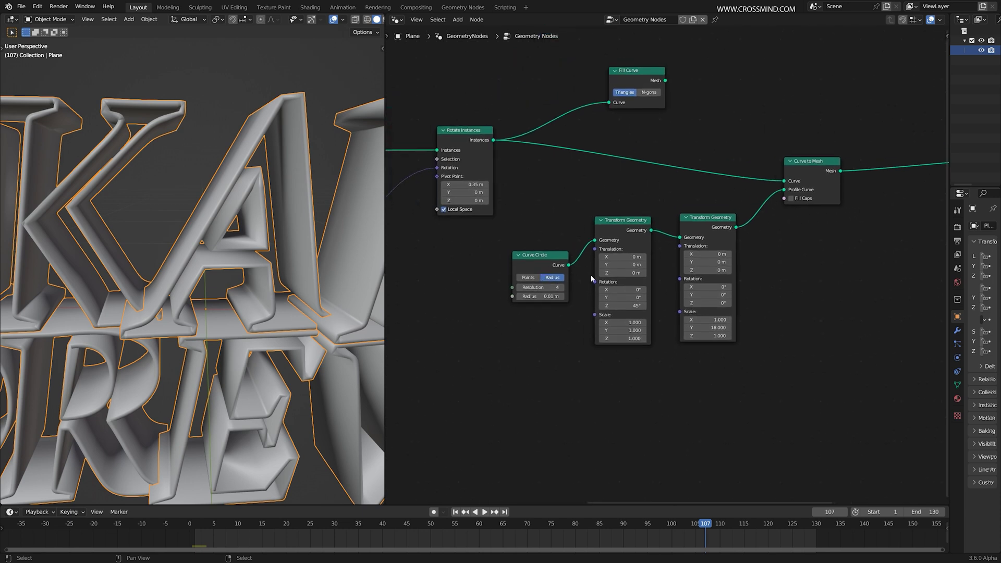
ctrl+shift+click(715, 229)
middle_drag(819, 292, 793, 277)
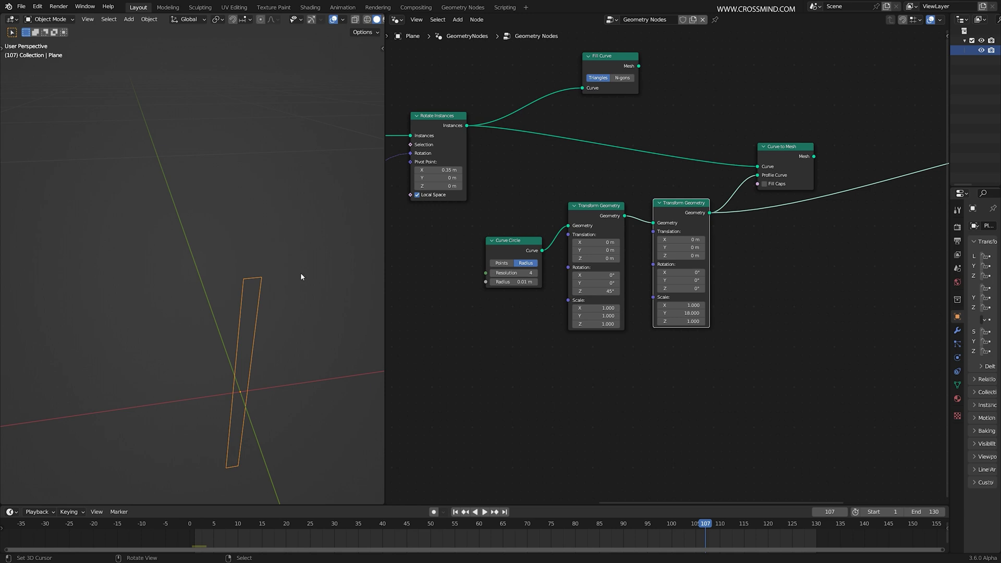
scroll(757, 309, up, 1)
drag(696, 316, 697, 317)
ctrl+shift+click(833, 128)
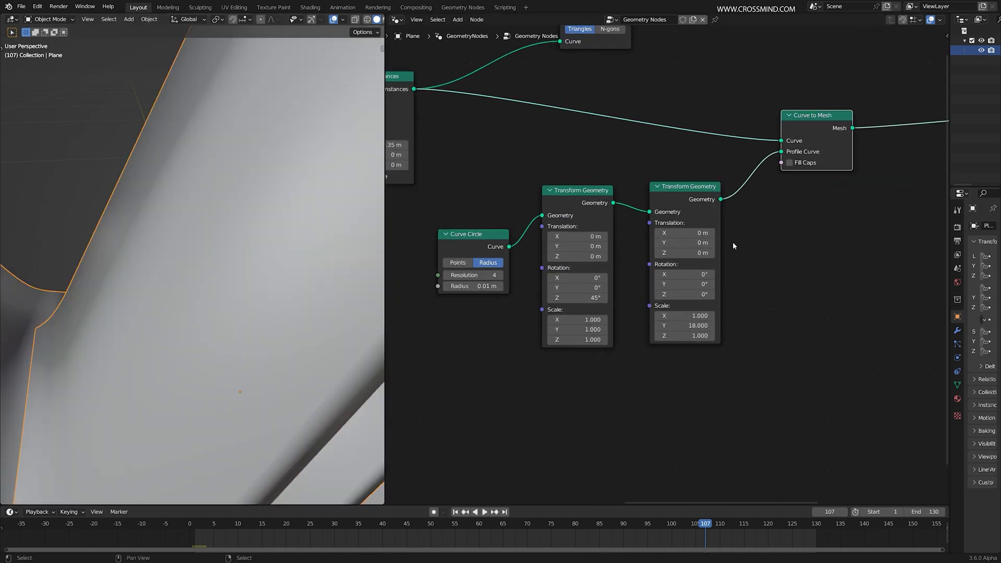
Set the second Transform Geometry node's X scale to 1.9 to thicken the letter edges
scroll(733, 245, down, 2)
drag(687, 299, 699, 299)
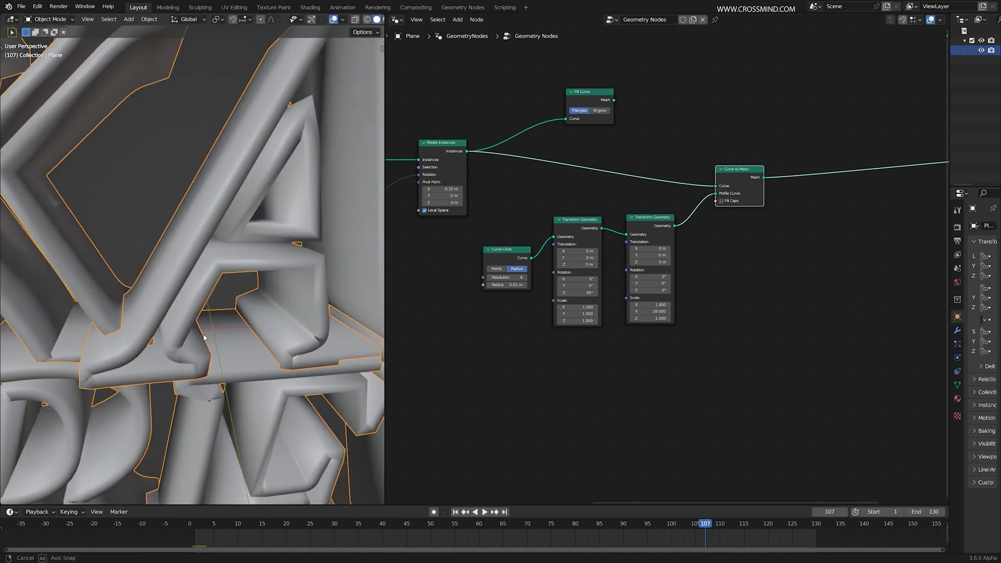
middle_drag(125, 354, 98, 356)
Insert a Fillet Curve node before Curve to Mesh, switch it to Poly mode and raise its count
key(shift+a)
text(fillet)
key(Return)
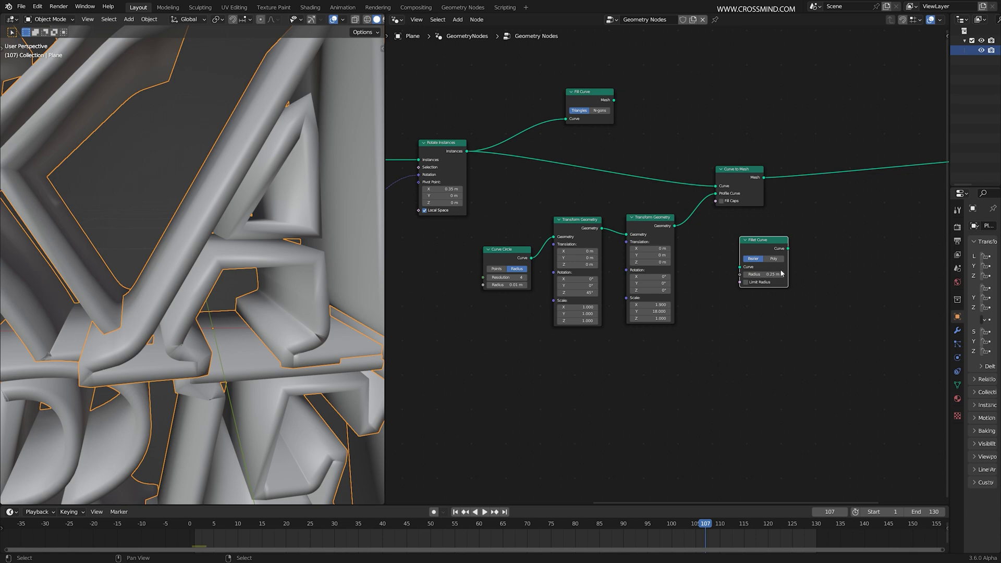
click(698, 258)
click(706, 244)
drag(696, 260, 671, 268)
scroll(220, 313, up, 4)
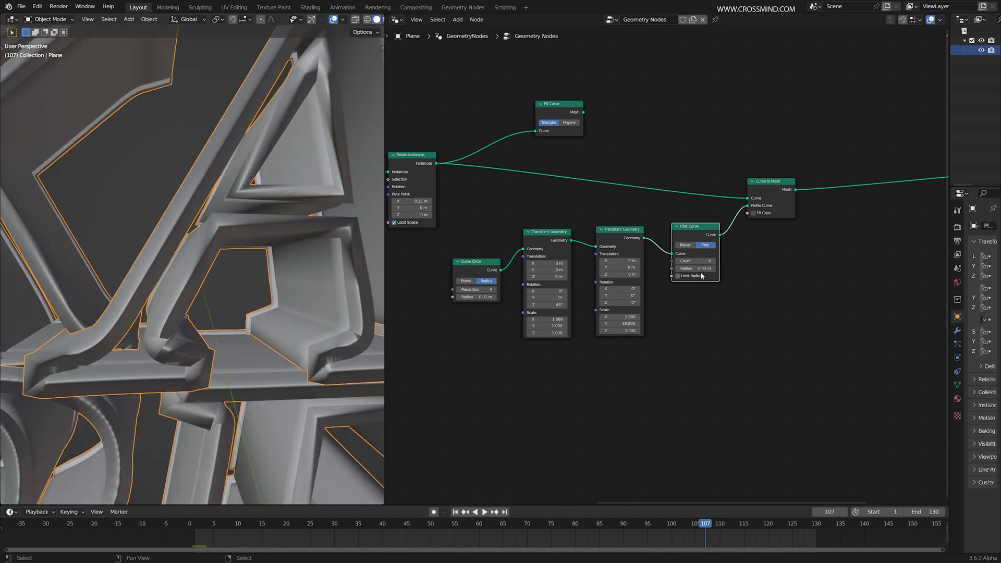
Set the Fillet Curve radius to 0.01 m and route Curve to Mesh back to the output
text(0.01)
key(Return)
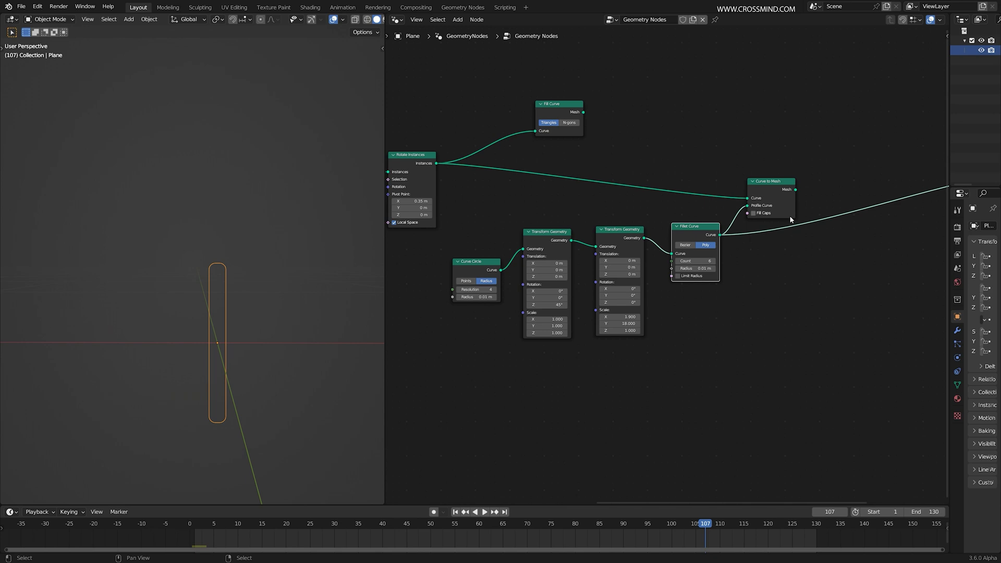
ctrl+shift+click(765, 189)
Save the file and merge the Fill Curve and Curve to Mesh outputs with a Join Geometry node
key(ctrl+s)
scroll(261, 240, down, 10)
scroll(646, 136, down, 4)
drag(586, 151, 728, 142)
shift+click(743, 225)
key(ctrl+0)
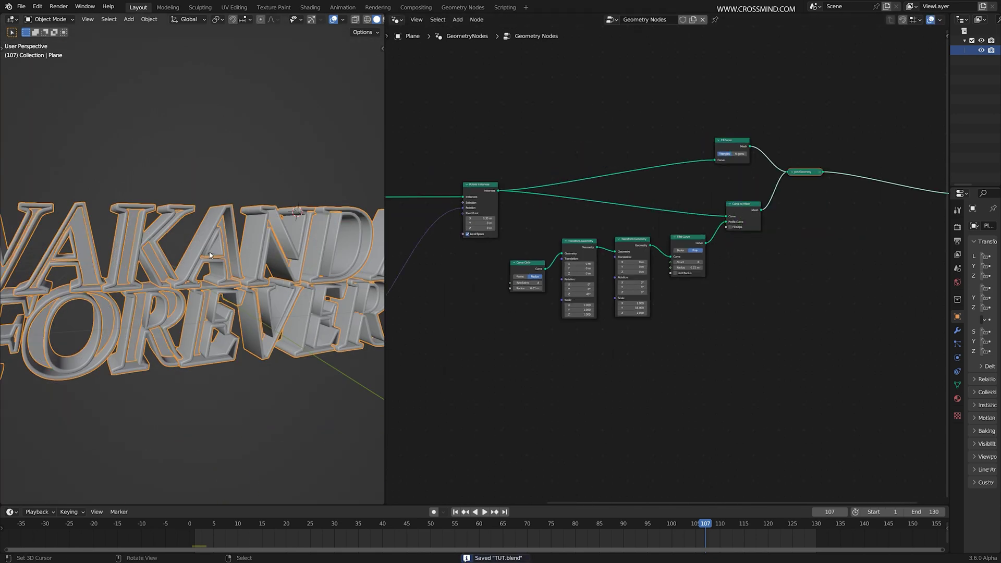
Reposition the Fill Curve node above Curve to Mesh to tidy the node layout
scroll(210, 255, up, 4)
scroll(737, 126, up, 1)
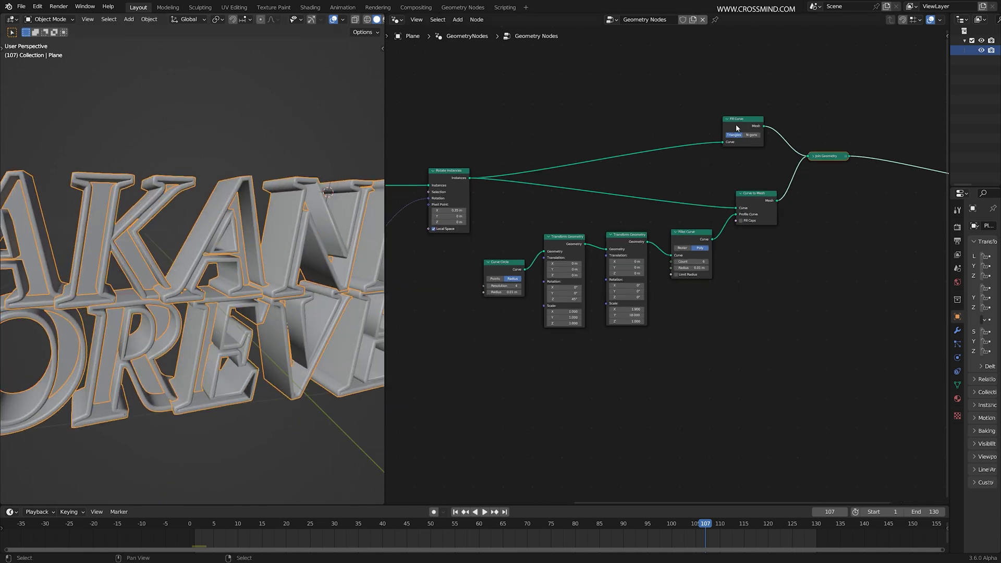
drag(735, 127, 808, 107)
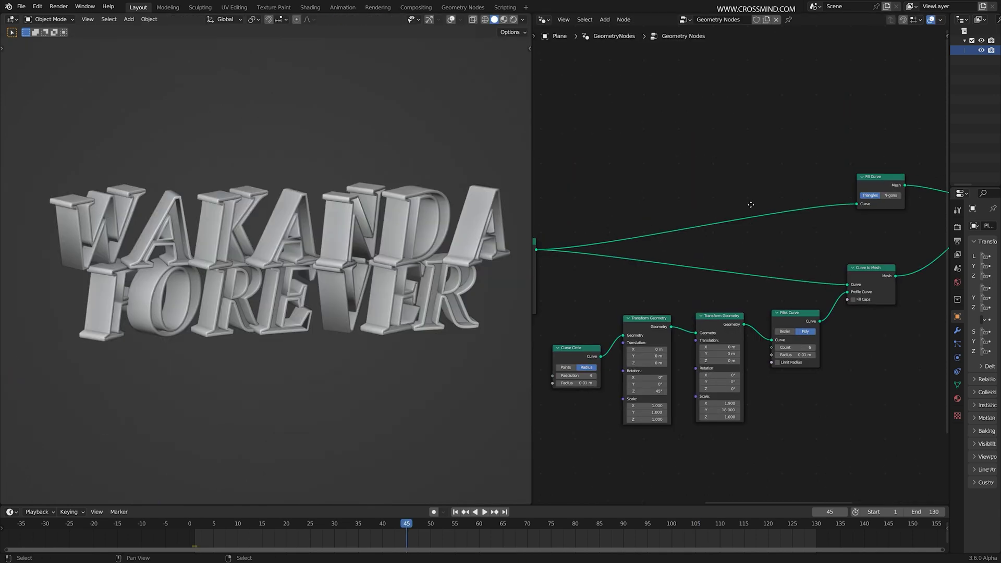
Insert a Translate Instances node before Fill Curve and set its Z translation to 0.09 m
key(shift+a)
text(t)
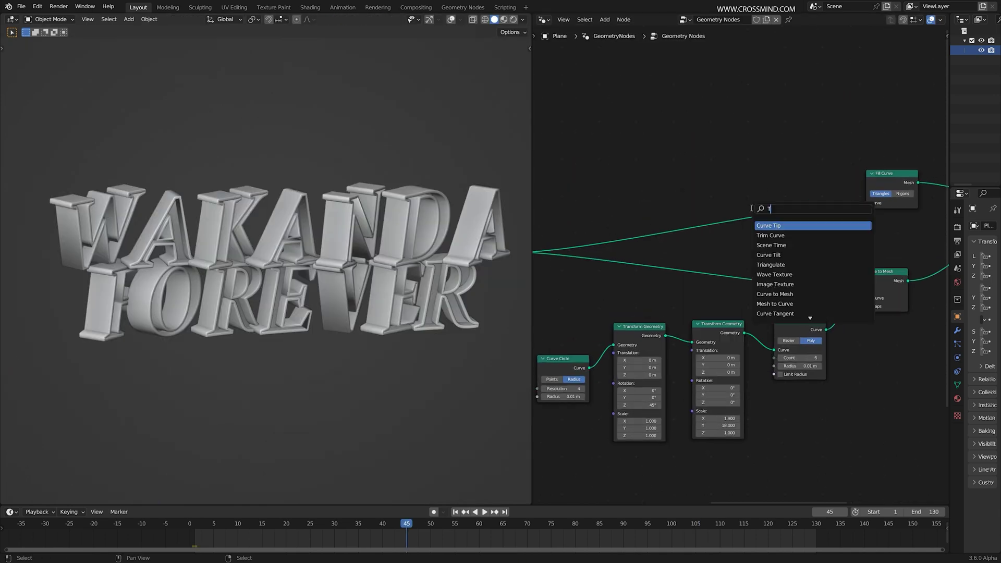
text(RA)
click(775, 236)
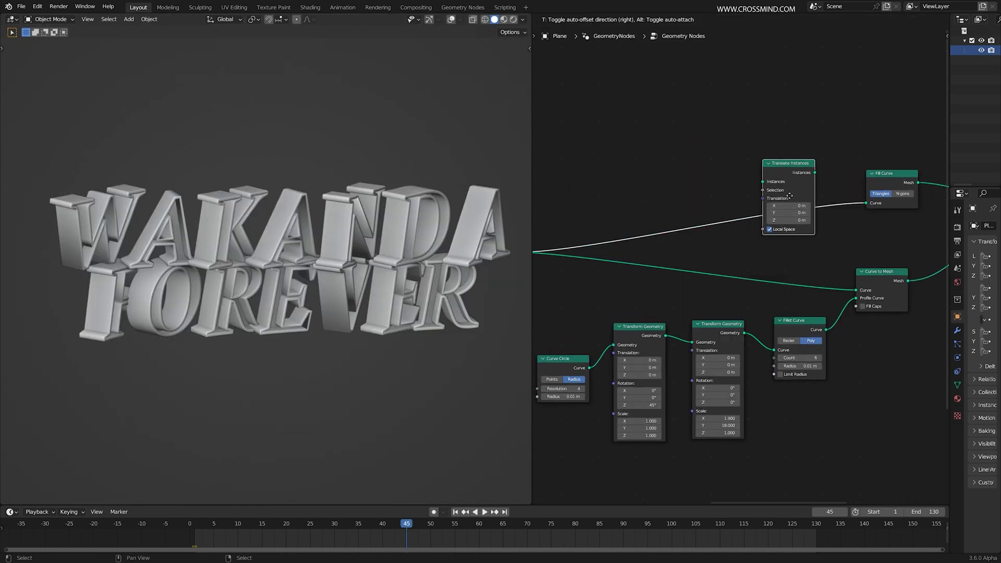
click(780, 166)
scroll(378, 273, up, 2)
middle_drag(379, 273, 355, 267)
scroll(356, 267, up, 2)
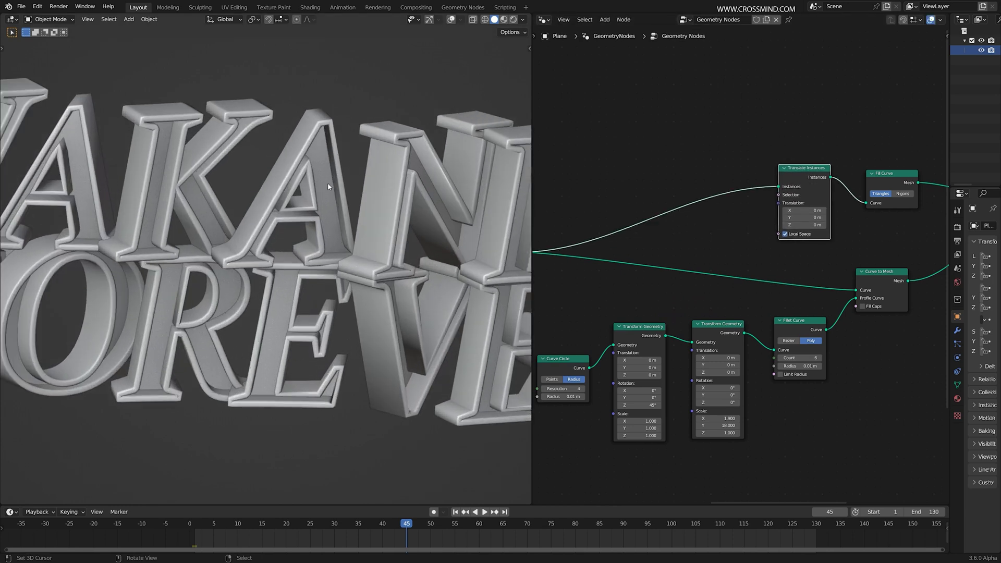
scroll(695, 294, down, 2)
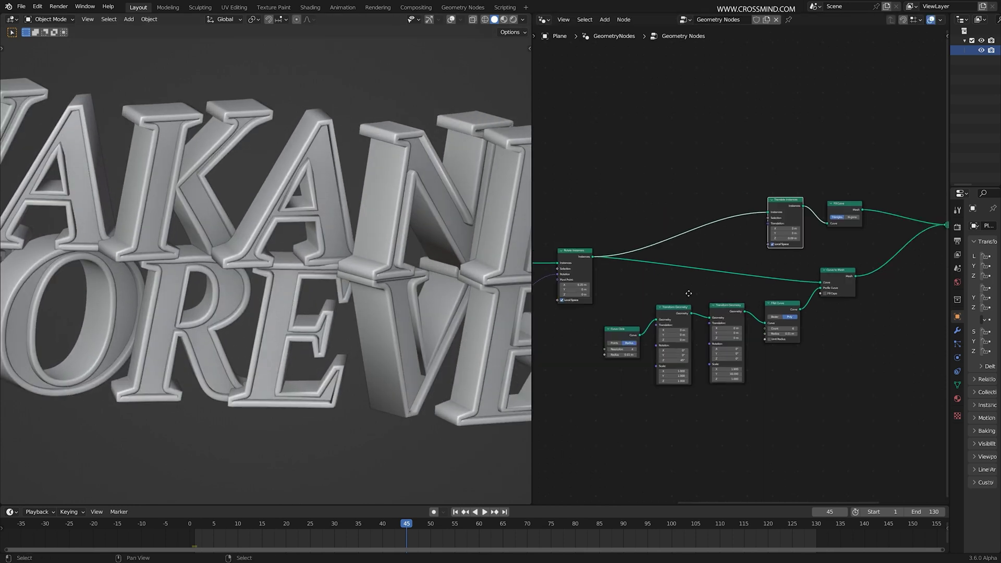
scroll(765, 283, up, 2)
middle_drag(696, 294, 791, 298)
scroll(743, 257, down, 3)
middle_drag(848, 270, 729, 267)
scroll(682, 272, up, 2)
scroll(699, 273, up, 2)
key(shift+a)
text(TRA)
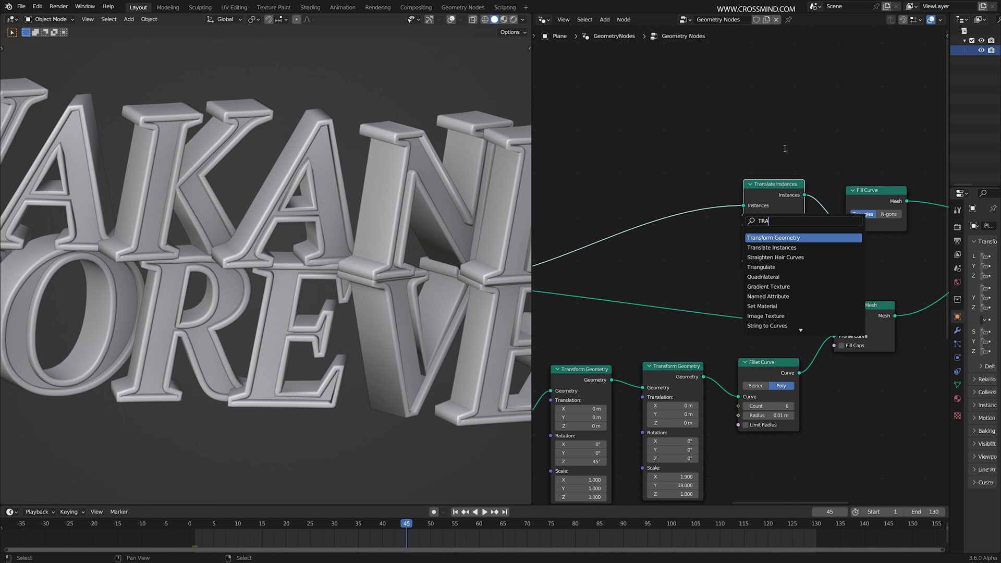
key(Escape)
middle_drag(665, 227, 700, 242)
scroll(365, 261, down, 2)
middle_drag(365, 261, 322, 258)
scroll(736, 268, up, 2)
drag(825, 265, 838, 265)
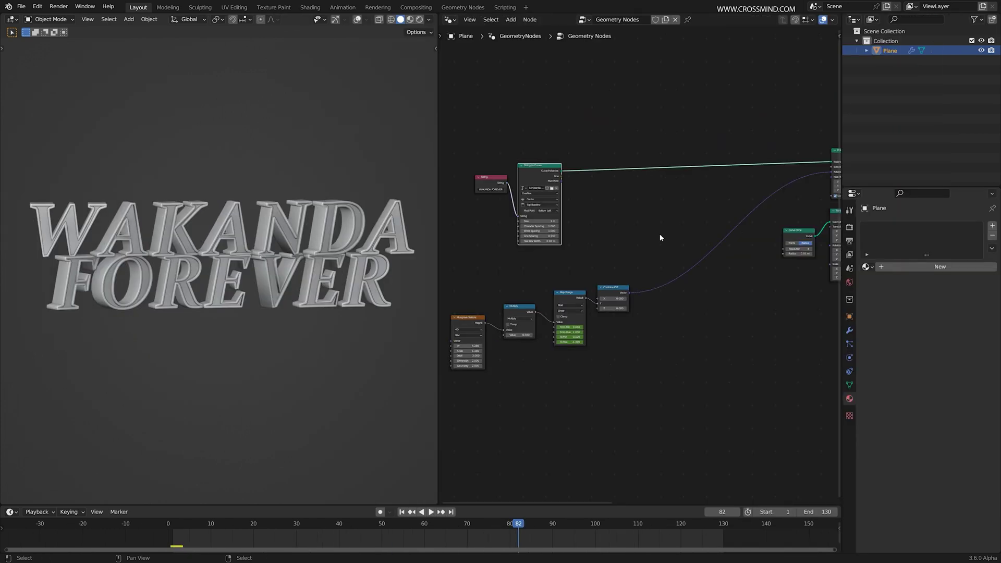
Maximize the node editor and insert a Translate Instances node between String to Curves and Rotate Instances
middle_drag(655, 232, 646, 232)
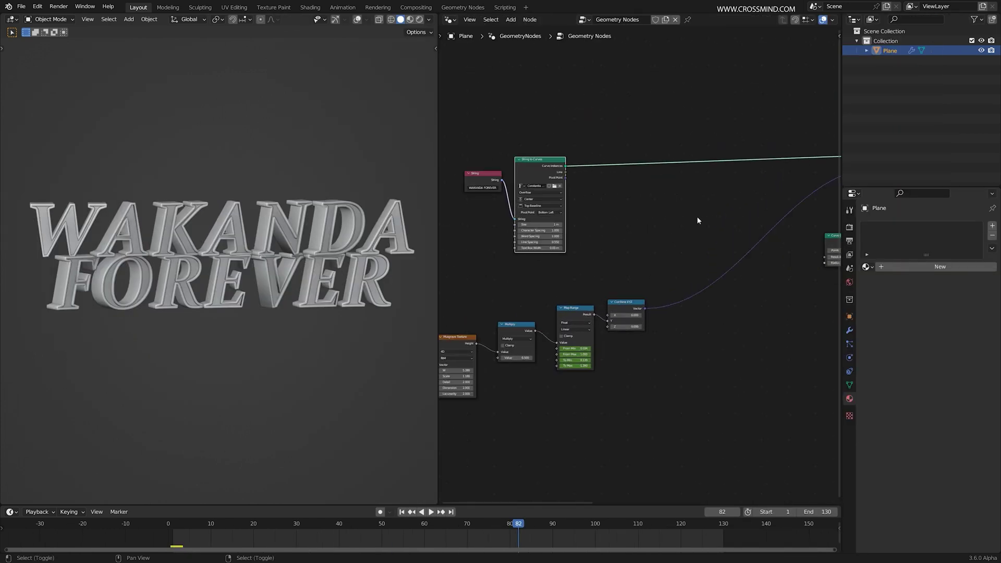
middle_drag(698, 220, 628, 220)
key(ctrl+space)
scroll(788, 195, up, 2)
middle_drag(787, 195, 740, 192)
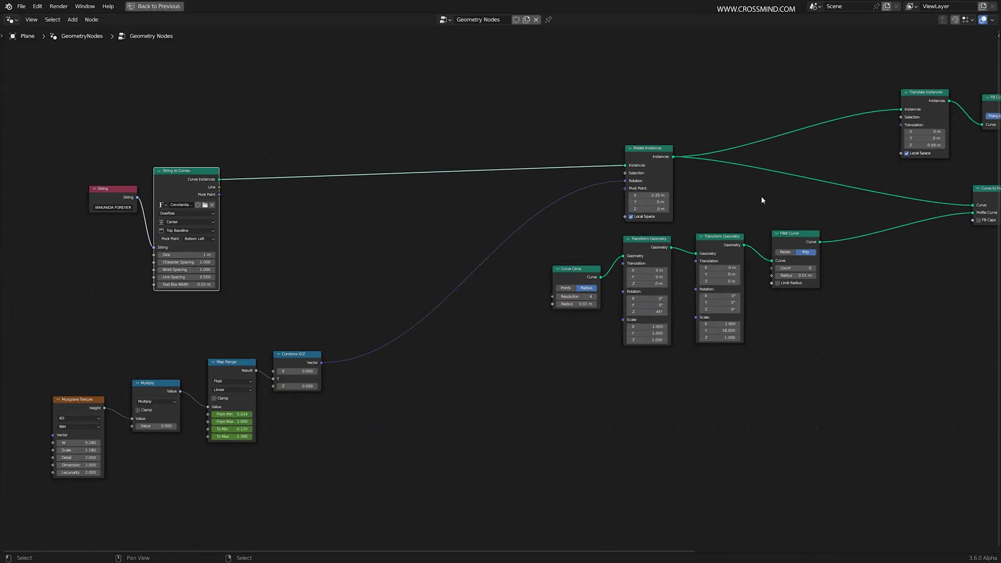
middle_drag(582, 190, 708, 203)
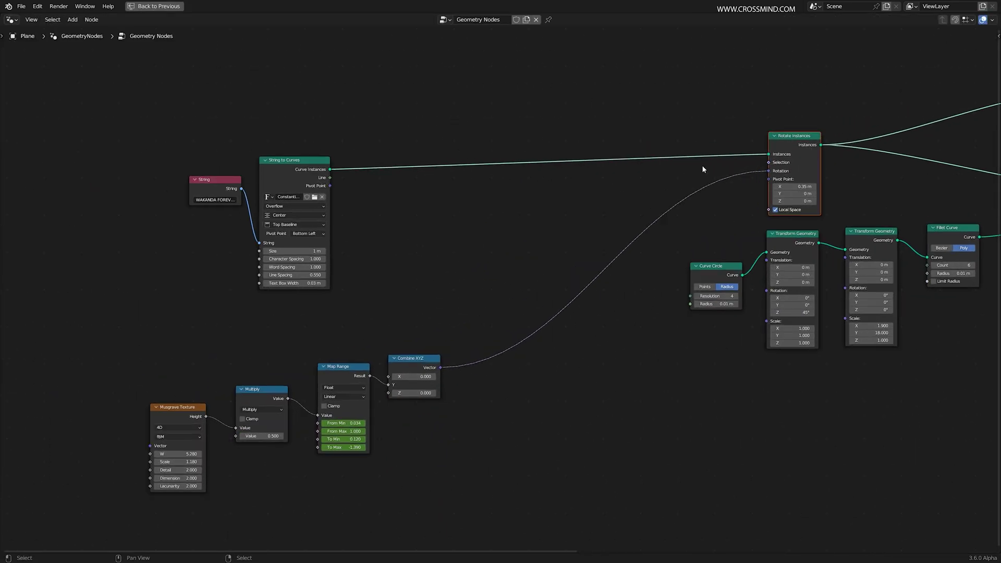
key(shift+a)
click(703, 166)
text(tra)
click(722, 193)
click(641, 170)
Duplicate the Combine XYZ node with its Map Range link and connect its vector to the new Translate Instances translation
scroll(572, 229, up, 2)
ctrl+shift+click(455, 386)
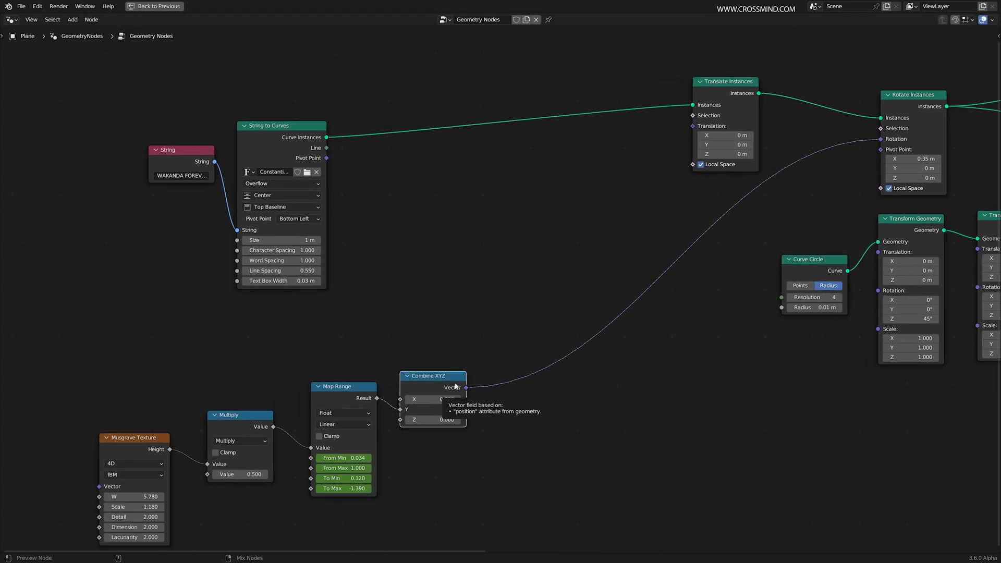
key(ctrl+shift+d)
click(512, 216)
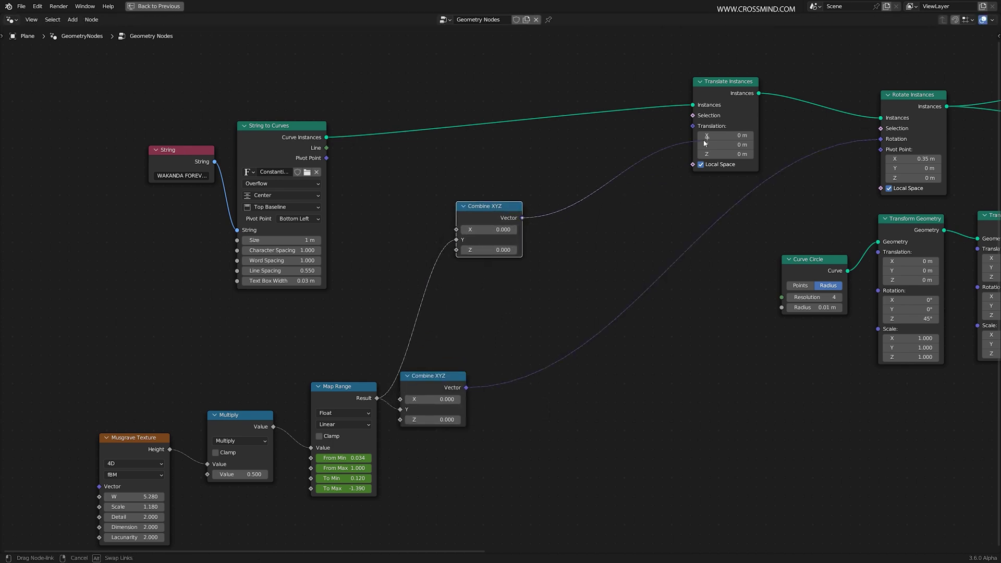
drag(703, 139, 698, 130)
Restore the split layout and rewire the Map Range result from the duplicated Combine XYZ's Y input to its Z input
middle_drag(579, 235, 689, 269)
scroll(688, 269, up, 2)
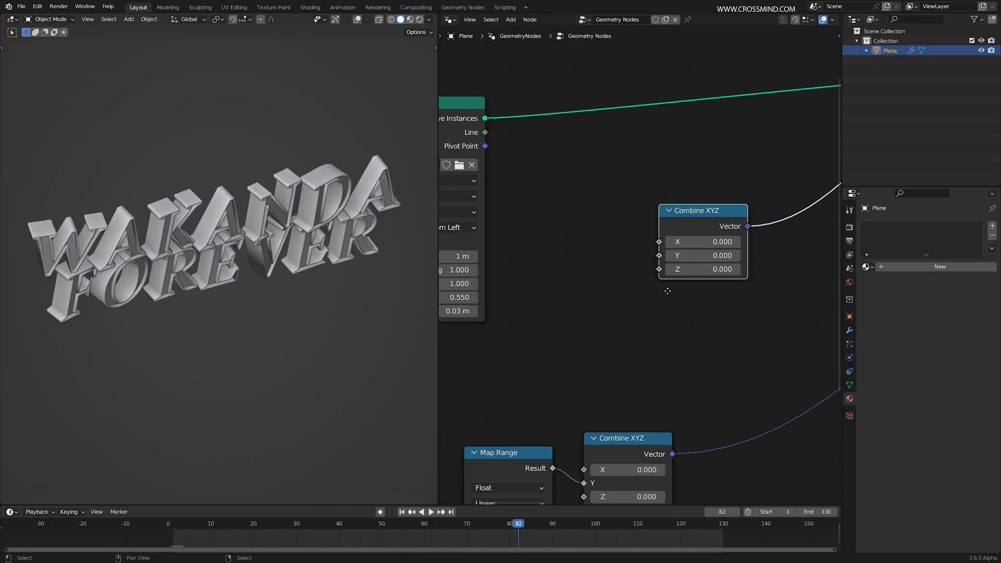
mouse_move(688, 242)
mouse_down()
mouse_move(699, 241)
mouse_move(682, 241)
mouse_up()
right_click(682, 241)
middle_drag(719, 271, 656, 269)
scroll(656, 269, down, 3)
drag(646, 267, 576, 267)
right_click(576, 266)
scroll(628, 329, down, 2)
scroll(616, 365, up, 2)
middle_drag(519, 433, 675, 321)
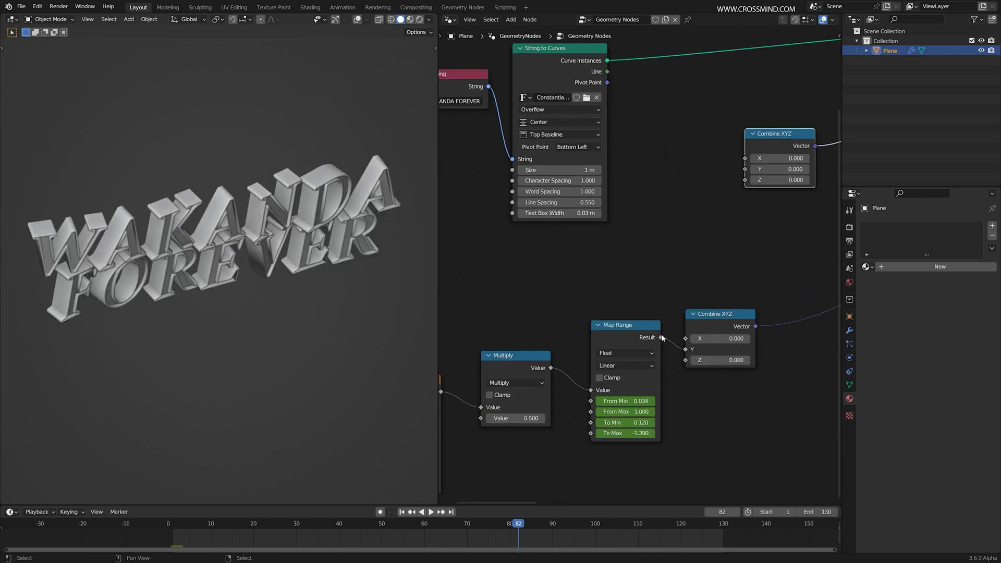
drag(661, 337, 746, 180)
middle_drag(517, 206, 464, 237)
middle_drag(334, 308, 344, 337)
mouse_move(224, 220)
middle_down()
mouse_move(198, 177)
mouse_move(232, 228)
middle_up()
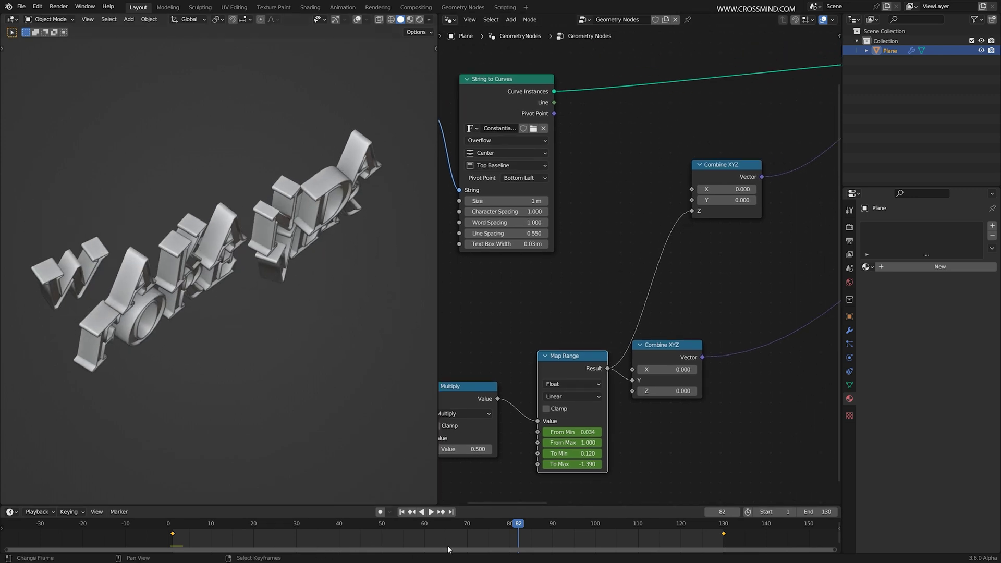
Compare the title with the translation's Combine XYZ node muted and unmuted, including at the last frame
middle_drag(666, 231, 537, 256)
click(606, 202)
key(m)
key(m)
key(m)
key(shift+Right)
middle_drag(622, 202, 674, 215)
key(shift+a)
click(656, 281)
key(Escape)
key(m)
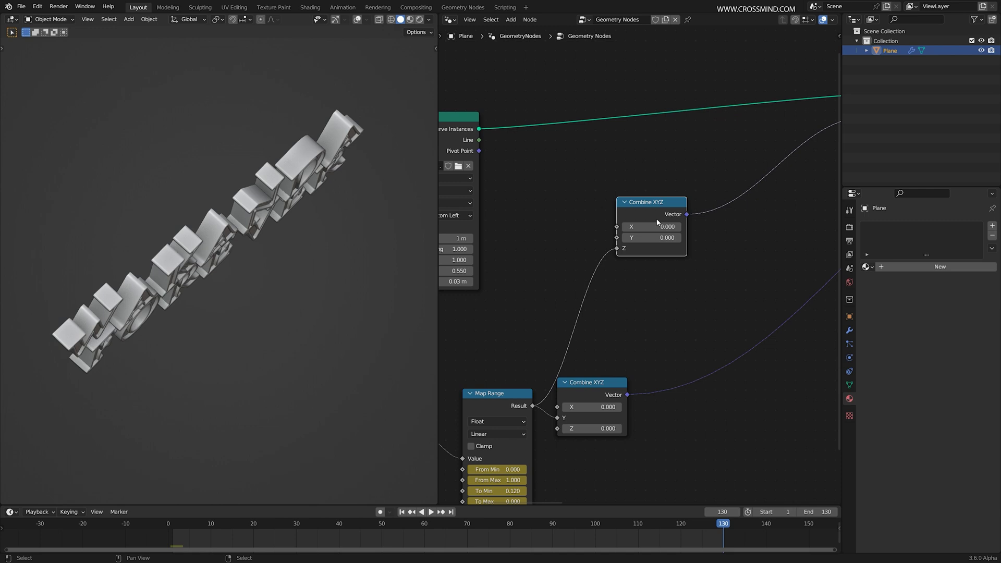
Insert a second Map Range node between the existing Map Range and the translation's Combine XYZ node
key(shift+a)
text(map)
click(676, 236)
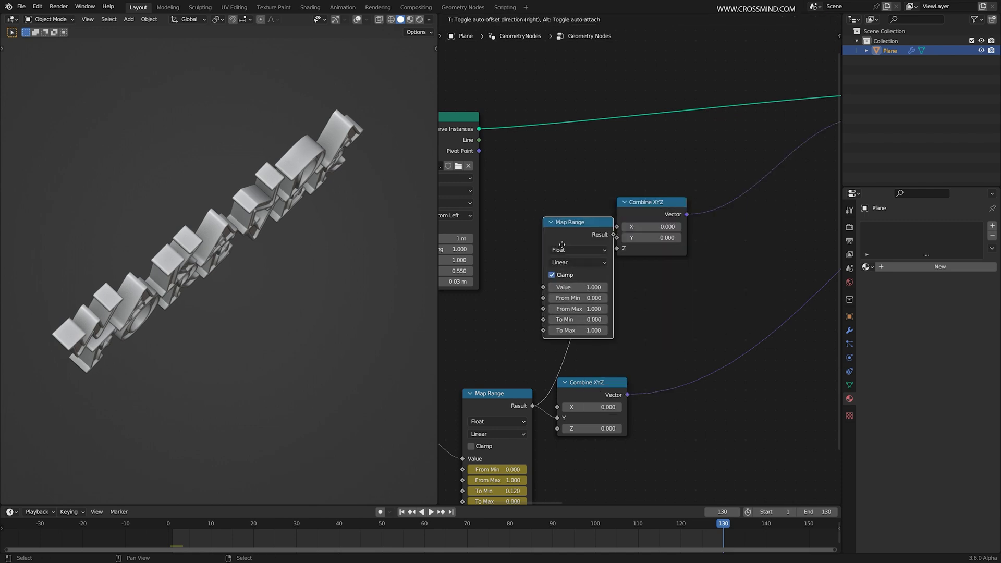
click(620, 228)
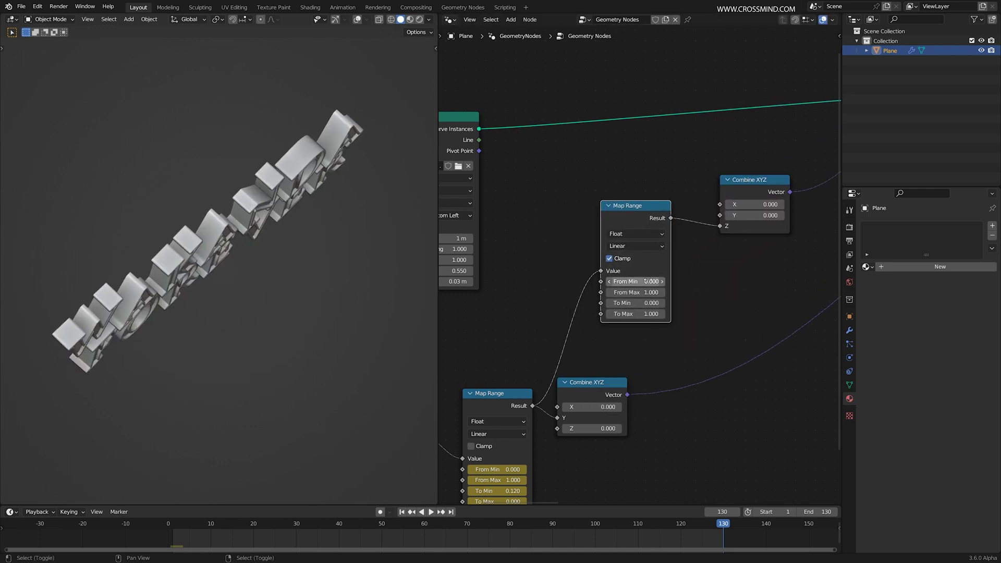
Disable Clamp on the new Map Range node and set its From Min to 0.150 and To Max to 0.330
drag(460, 535, 352, 540)
mouse_move(646, 282)
mouse_down()
mouse_move(636, 281)
mouse_move(652, 283)
mouse_up()
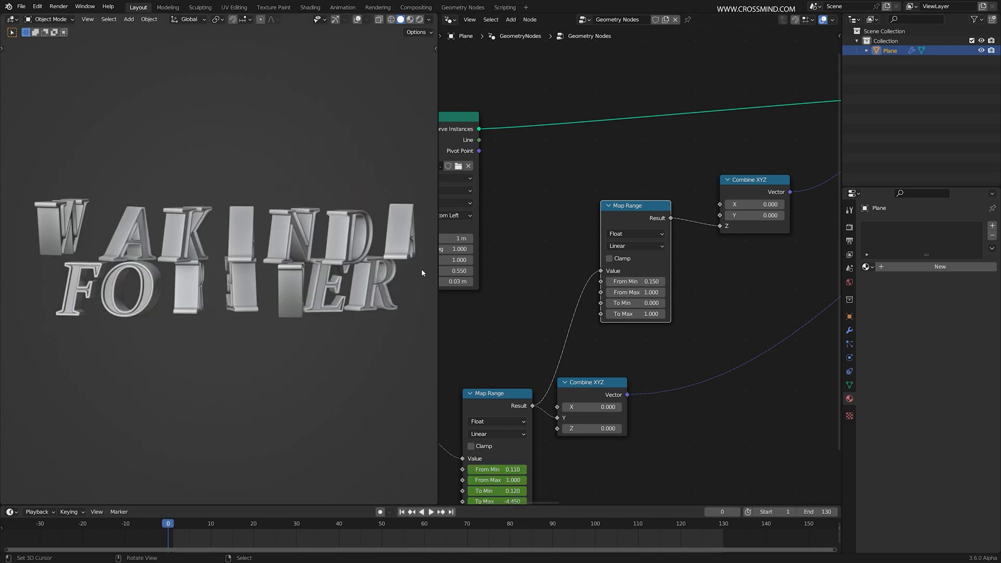
middle_drag(421, 272, 278, 252)
key(space)
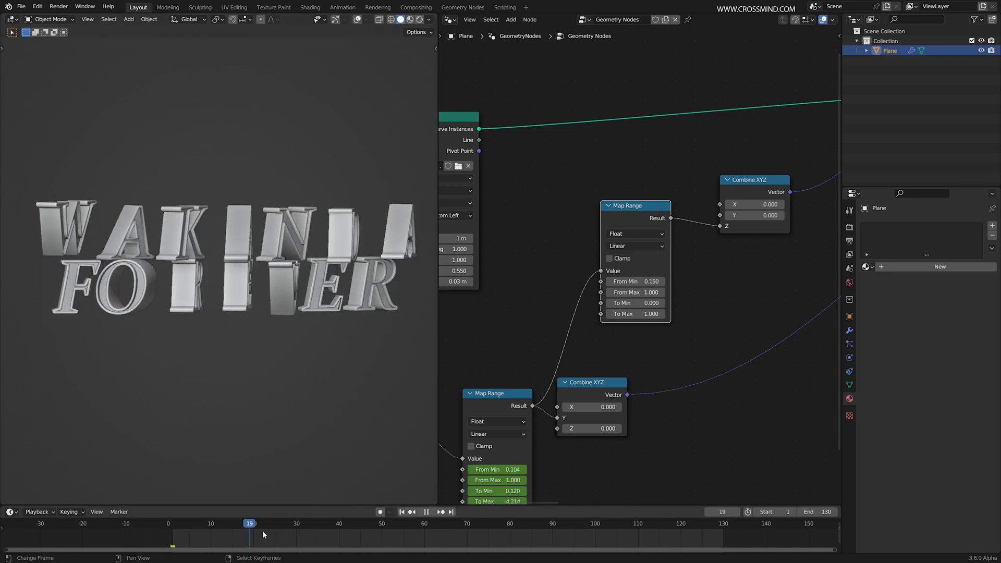
key(space)
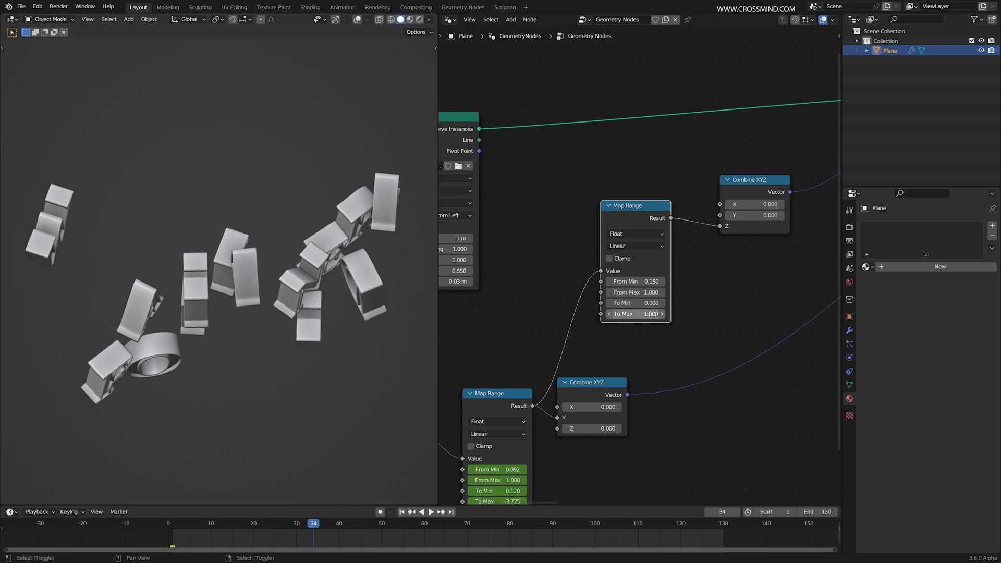
drag(651, 314, 616, 314)
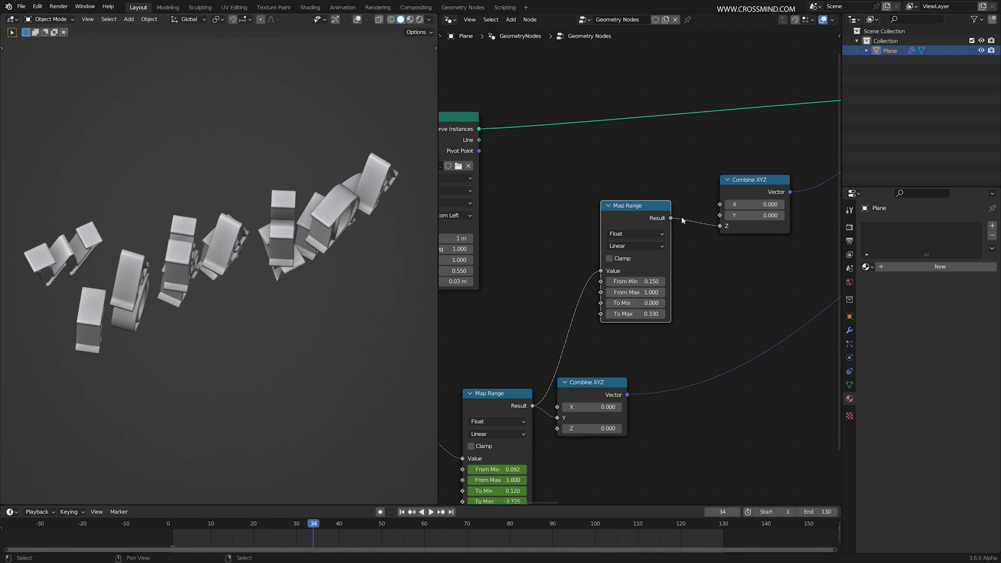
Set the translation Map Range's To Min to 0.080 and its From Min to -0.490
middle_drag(675, 216, 608, 244)
middle_drag(728, 211, 683, 215)
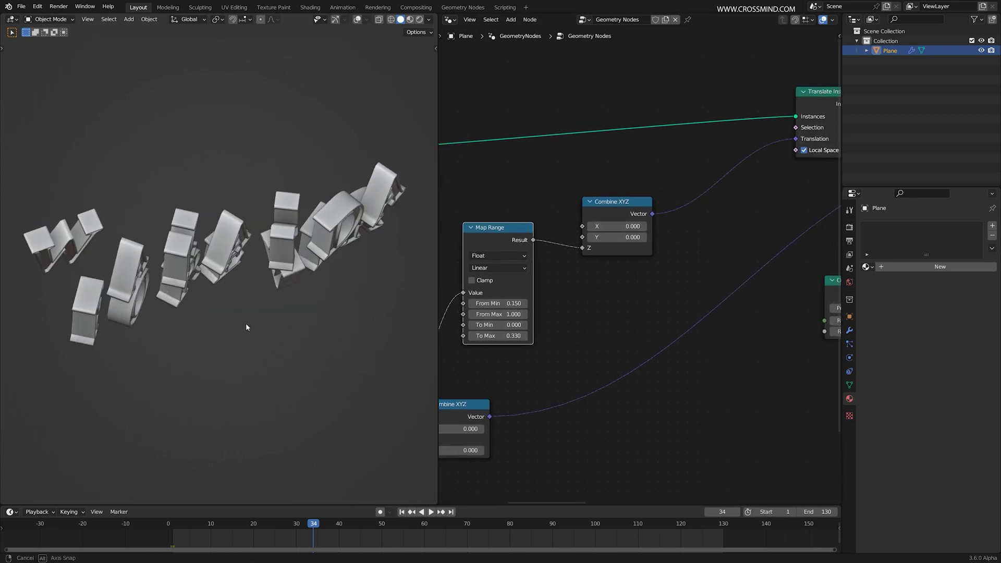
shift+drag(523, 325, 508, 325)
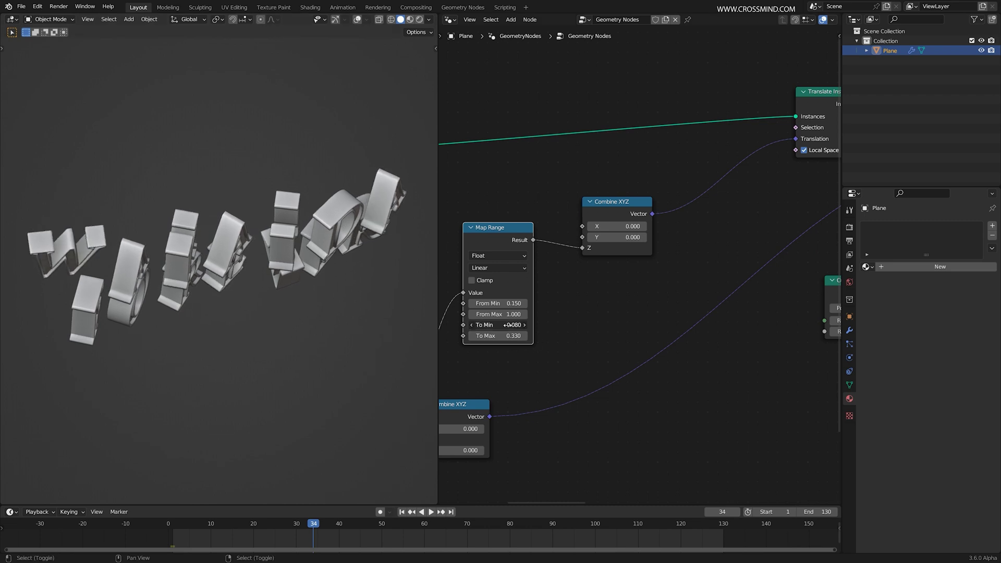
click(634, 214)
drag(499, 303, 250, 310)
middle_drag(250, 310, 227, 198)
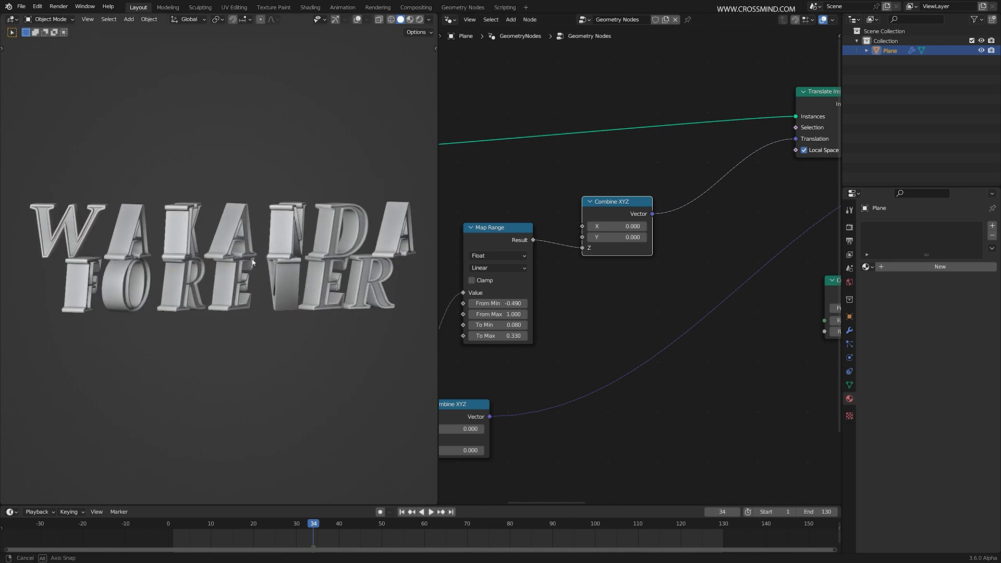
Set String to Curves' Character Spacing to 1.030 at frame 12 and keyframe it
drag(216, 543, 557, 443)
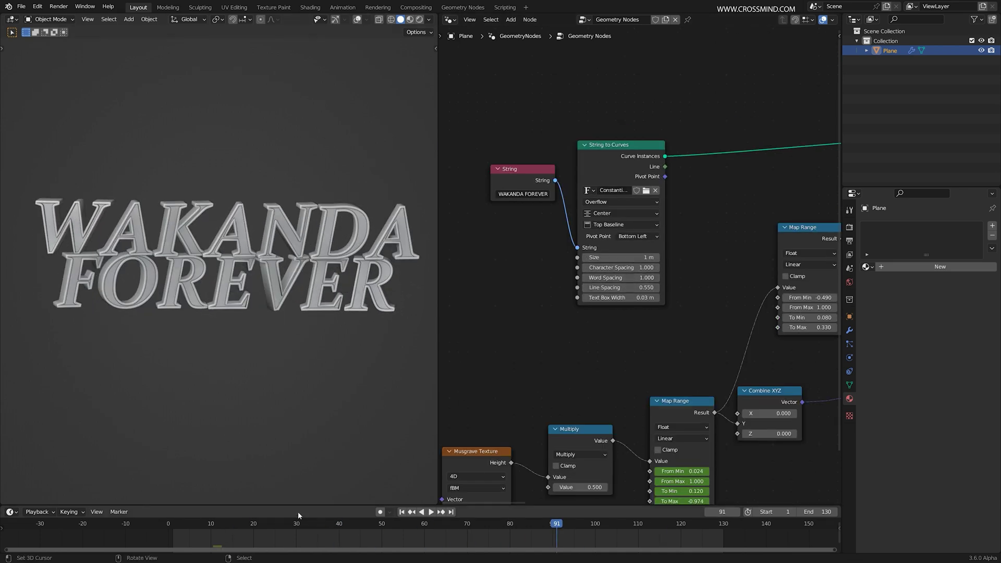
click(220, 536)
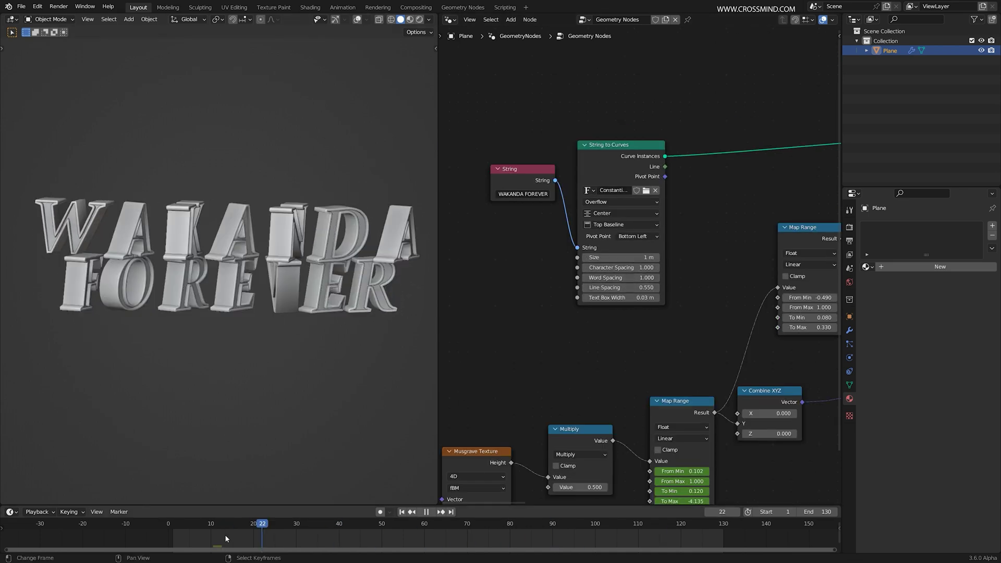
drag(621, 268, 641, 269)
key(i)
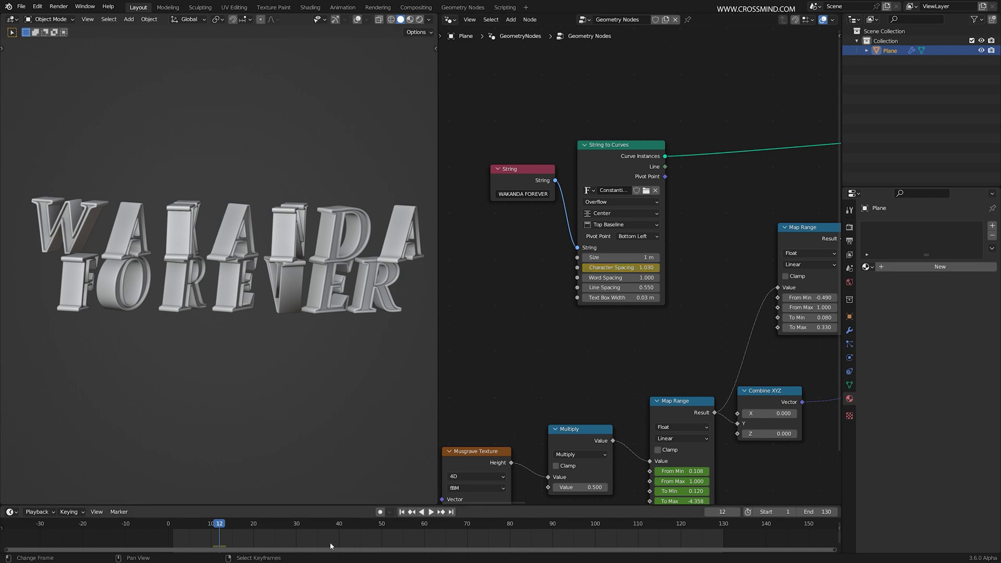
Set the Character Spacing to 0.850 at frame 112 and insert a second keyframe
click(639, 165)
drag(574, 534, 646, 533)
mouse_move(635, 267)
mouse_down()
mouse_move(600, 268)
mouse_move(647, 268)
mouse_up()
key(i)
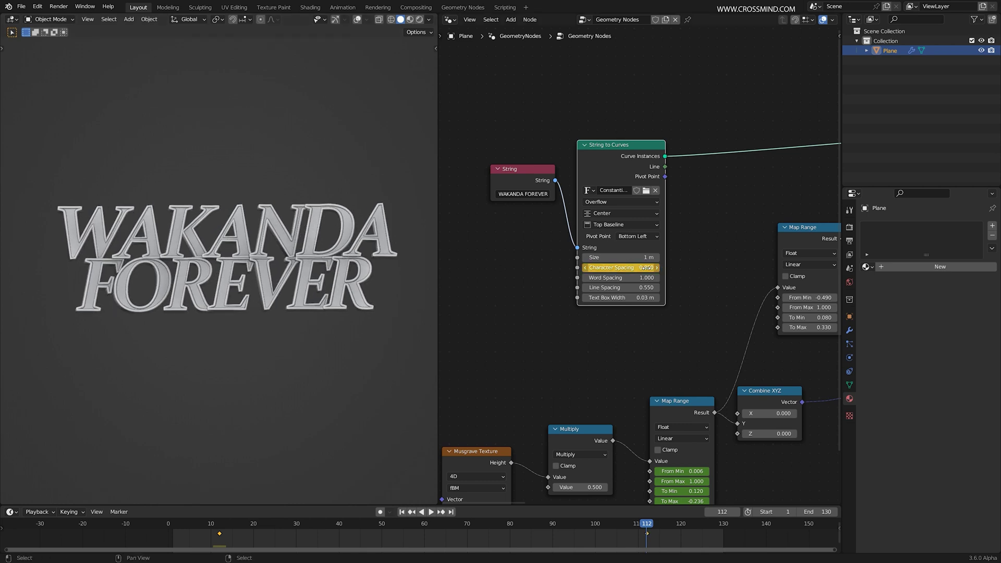
Play back the spacing animation and fine-tune the Musgrave Texture's scale while scrubbing through the timeline
mouse_move(329, 534)
mouse_down()
mouse_move(259, 538)
mouse_move(407, 538)
mouse_move(606, 517)
mouse_move(344, 528)
mouse_up()
key(space)
middle_drag(584, 429, 627, 235)
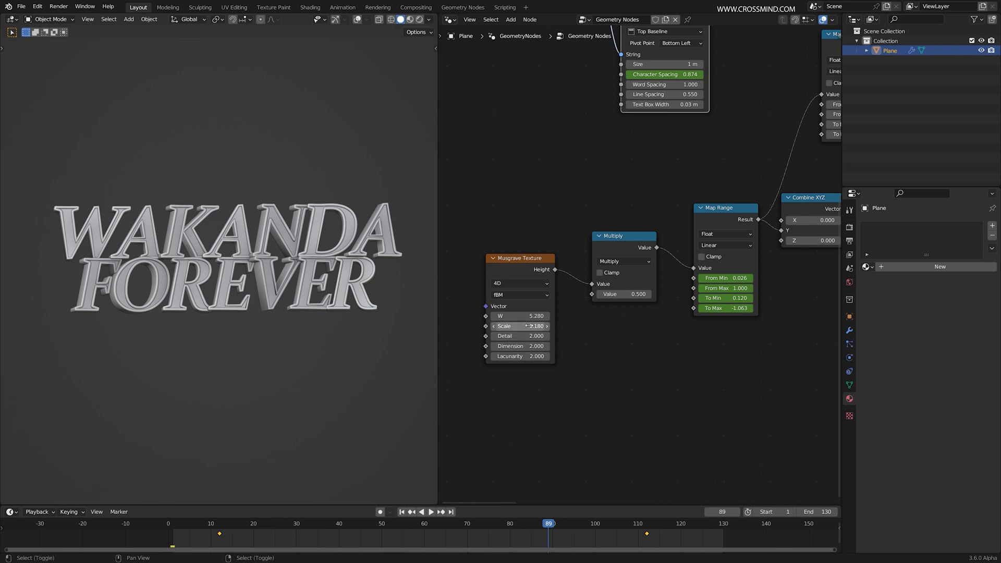
drag(520, 326, 520, 326)
drag(434, 540, 574, 540)
drag(533, 326, 528, 327)
drag(406, 546, 604, 543)
Insert a Set Material node after Fill Curve and a duplicate of it after Curve to Mesh, both before Join Geometry
middle_drag(566, 400, 368, 438)
scroll(650, 391, down, 10)
middle_drag(736, 296, 508, 336)
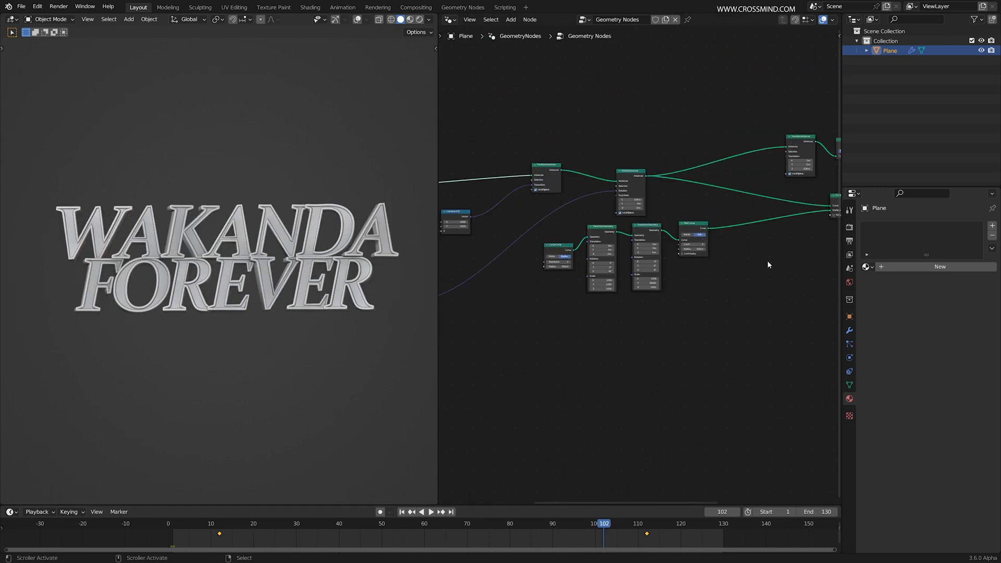
middle_drag(766, 264, 543, 282)
scroll(686, 261, up, 6)
middle_drag(662, 266, 560, 345)
ctrl+scroll(590, 265, left, 3)
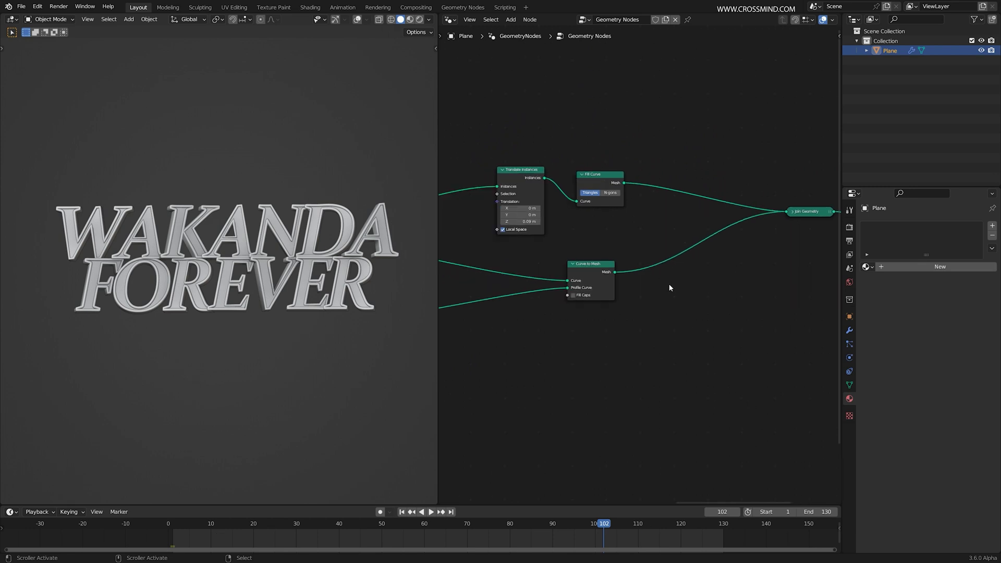
key(shift+a)
text(set ma)
key(Return)
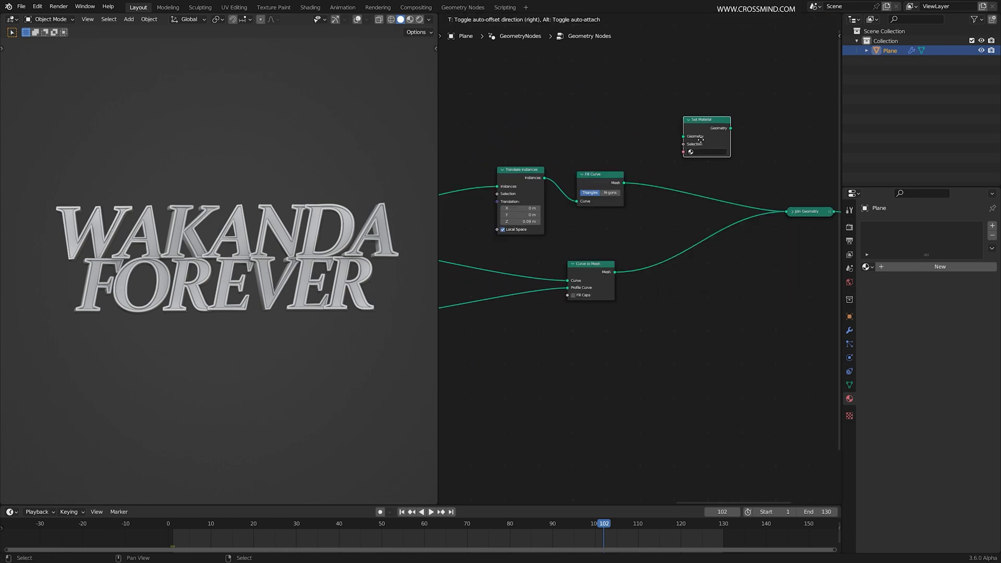
click(697, 175)
key(shift+d)
click(700, 248)
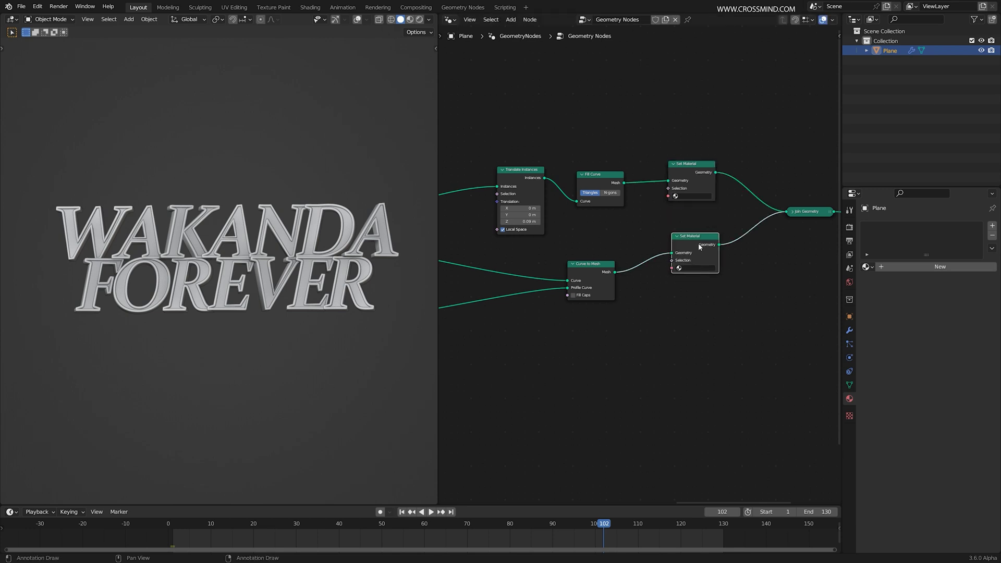
Create a new material on the plane
scroll(263, 254, up, 1)
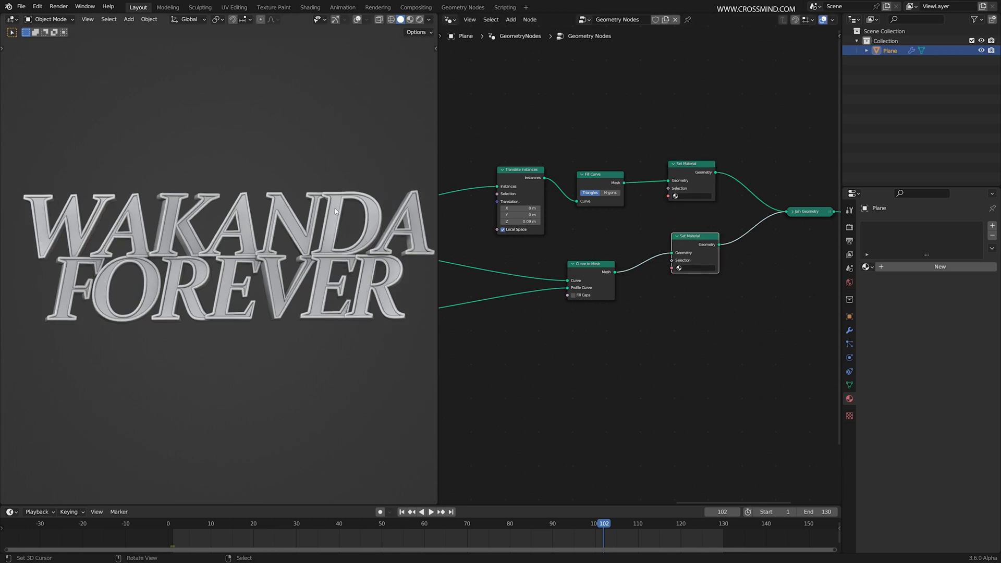
click(928, 268)
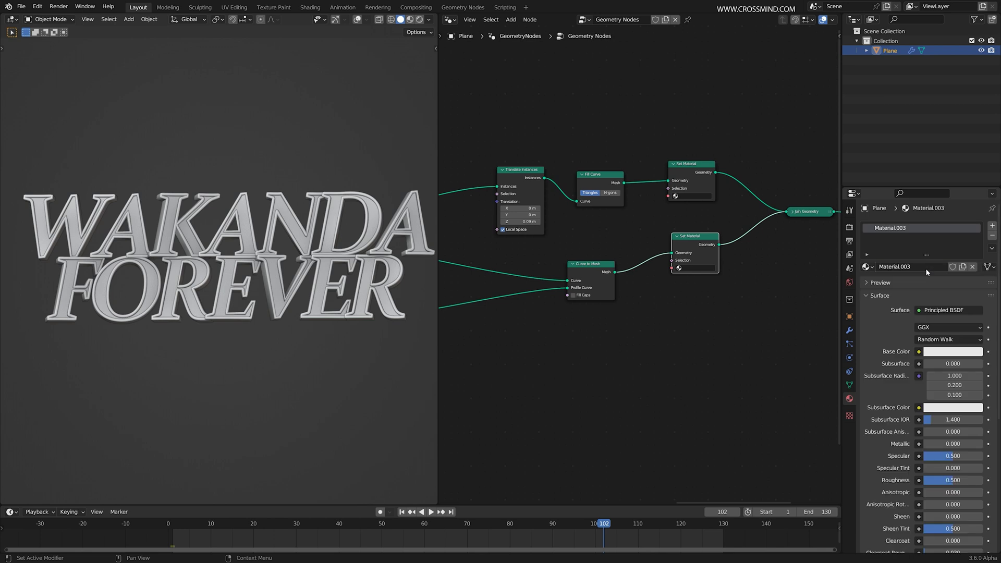
Add a second material to the plane and assign Material.001 to the Fill Curve's Set Material node and Material.002 to the Curve to Mesh's one
click(993, 228)
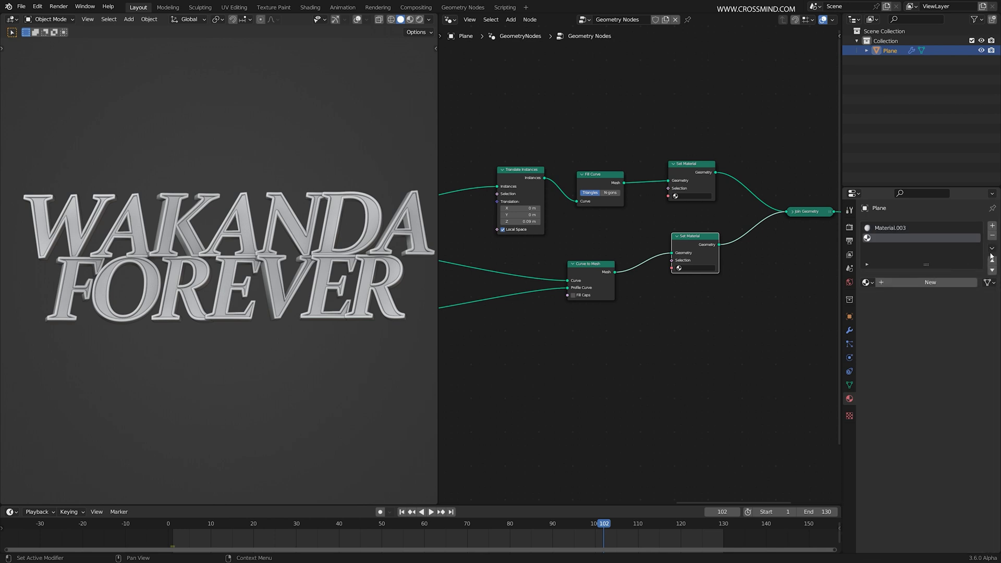
click(930, 282)
click(691, 196)
click(701, 228)
click(696, 268)
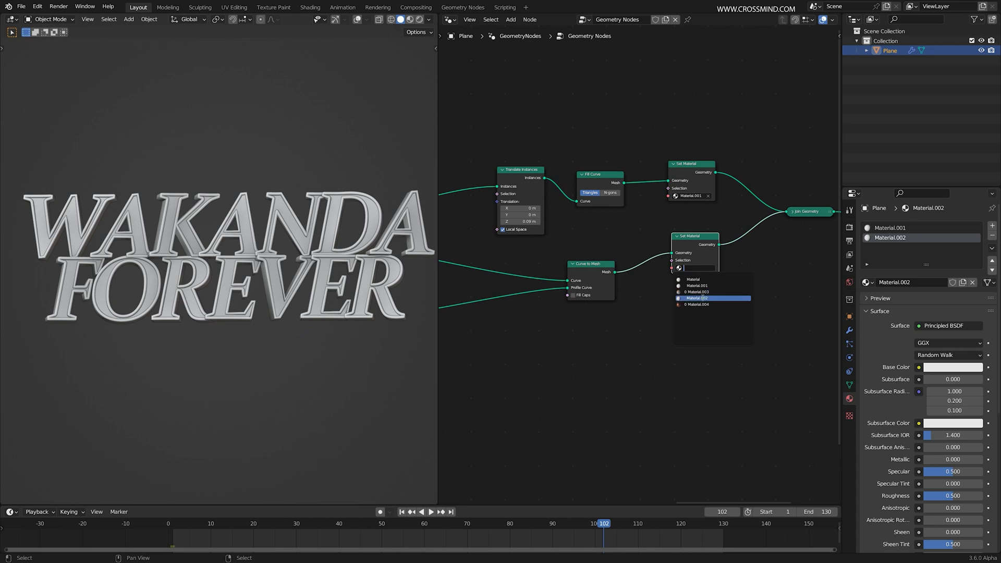
click(720, 301)
Tidy the end of the node tree by repositioning the Set Material, Fill Curve and second Translate Instances nodes before Join Geometry
scroll(722, 310, down, 3)
middle_drag(641, 319, 835, 312)
key(ctrl+space)
drag(691, 284, 727, 270)
drag(697, 335, 779, 292)
drag(692, 207, 720, 198)
drag(535, 148, 762, 217)
key(s)
click(778, 216)
key(g)
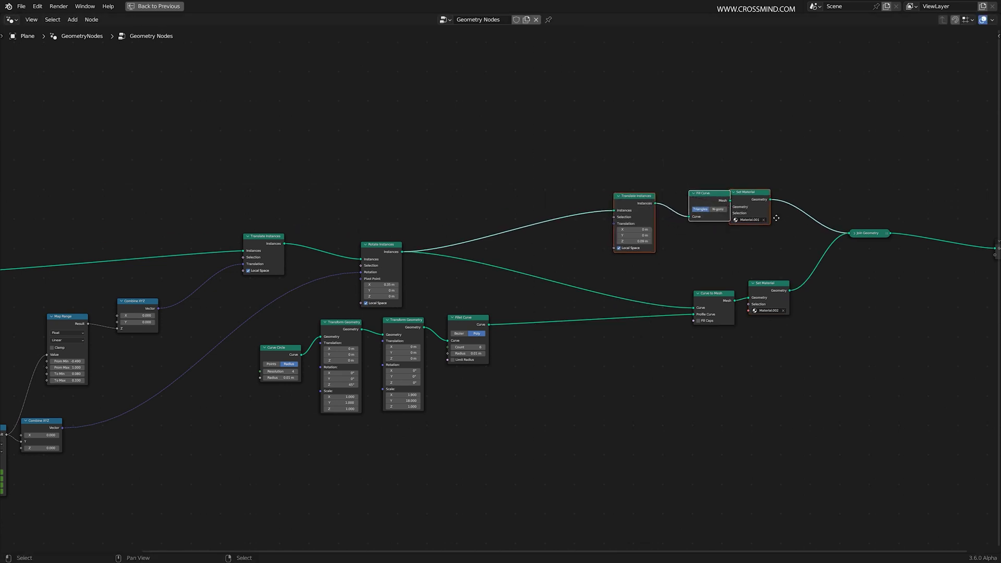
click(801, 213)
middle_drag(566, 268, 662, 264)
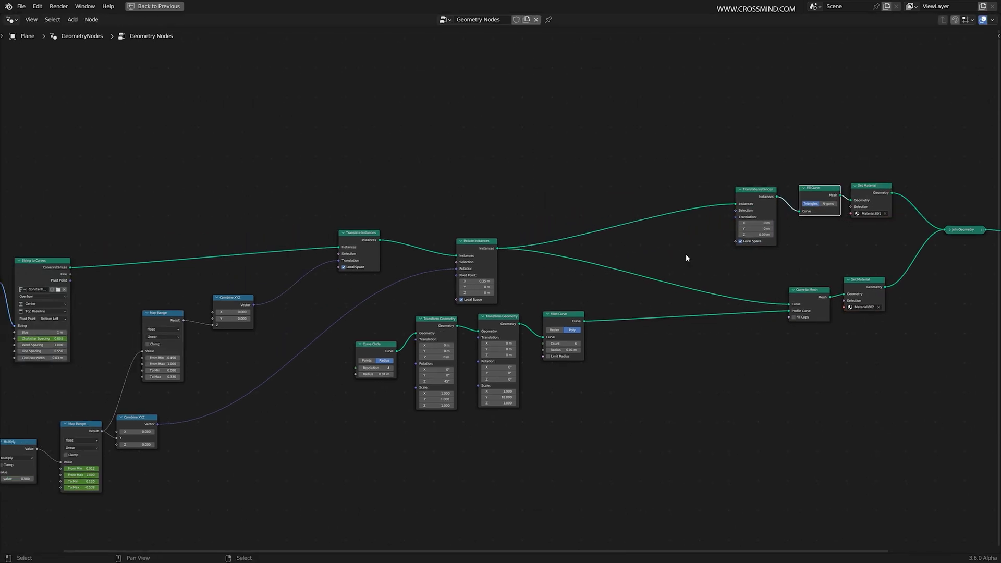
Reposition the Rotate Instances node and the String and String to Curves nodes to straighten the tree's main chain
click(489, 251)
drag(488, 252, 493, 238)
scroll(553, 267, down, 5)
middle_drag(564, 269, 724, 242)
scroll(367, 302, up, 3)
drag(183, 196, 360, 274)
key(g)
click(350, 247)
scroll(515, 290, down, 3)
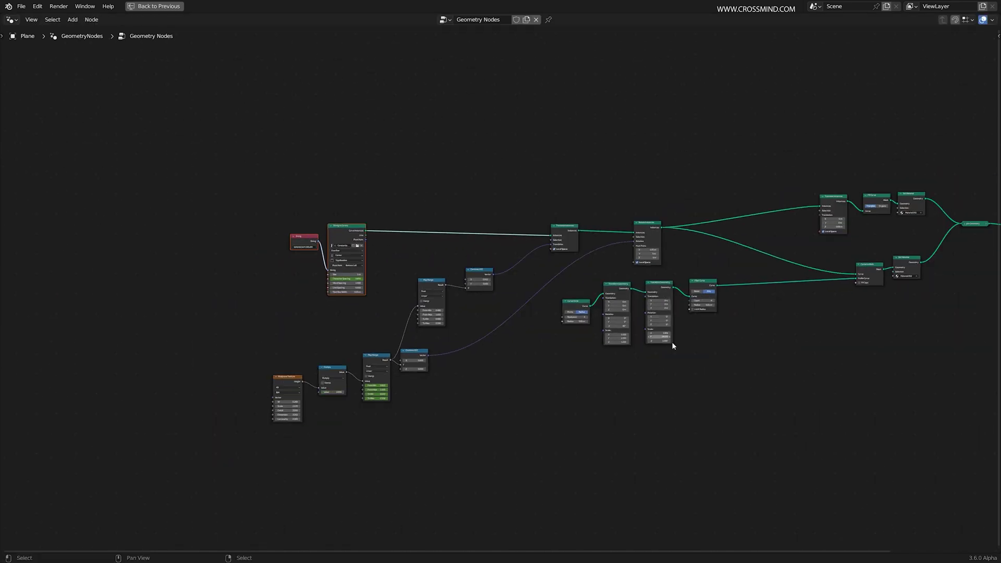
key(ctrl+space)
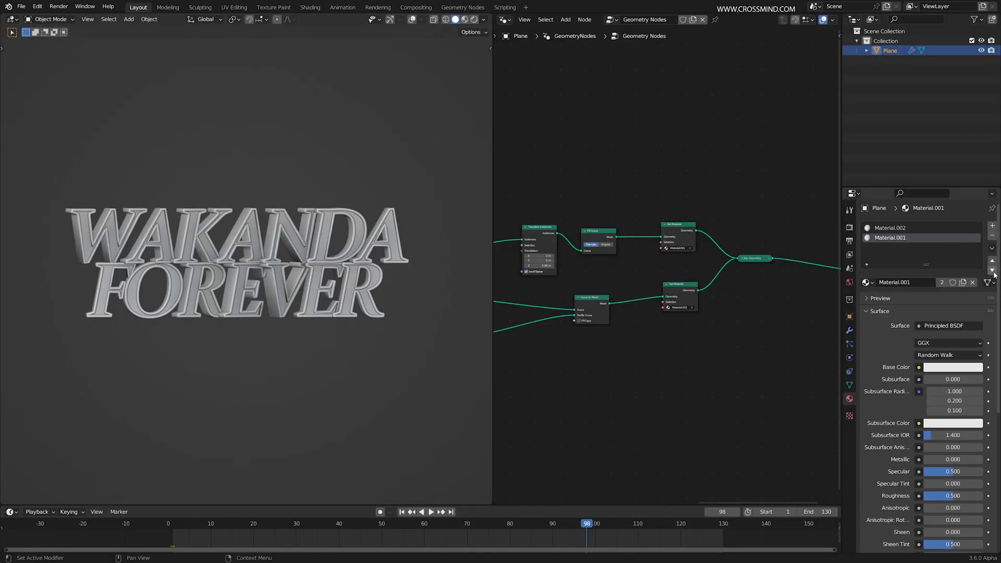
Move Material.001 above Material.002 in the plane's material slots and select the upper Set Material node
click(992, 262)
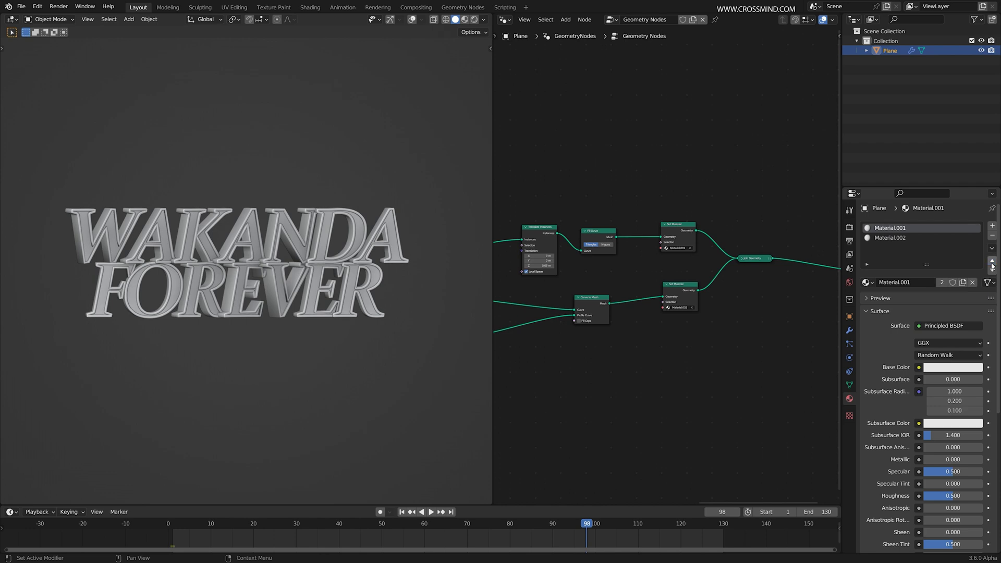
scroll(668, 265, up, 4)
click(678, 186)
drag(625, 129, 741, 243)
scroll(368, 244, up, 4)
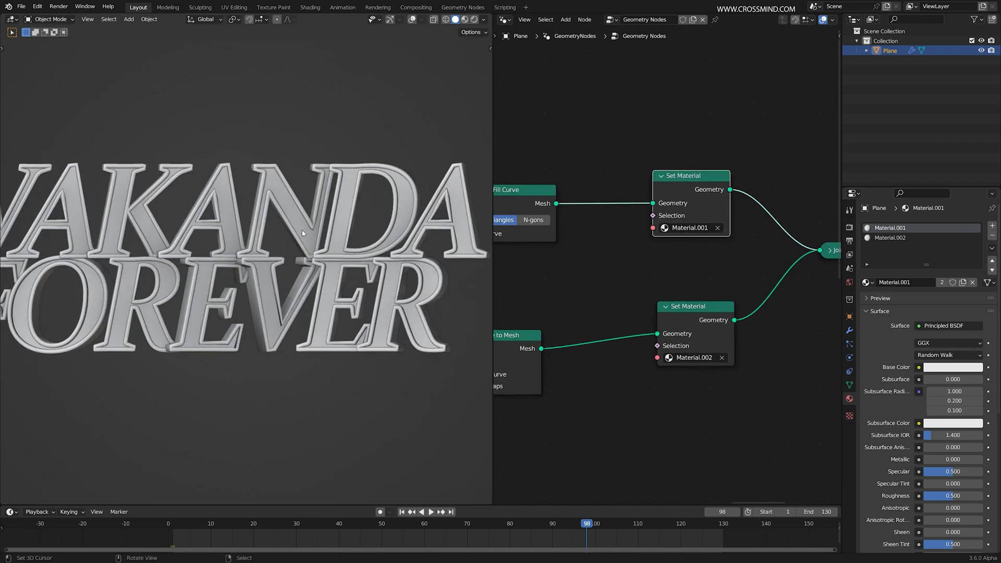
Switch the viewport to rendered shading with overlays shown and set the viewport's maximum samples to 32
click(850, 227)
click(474, 19)
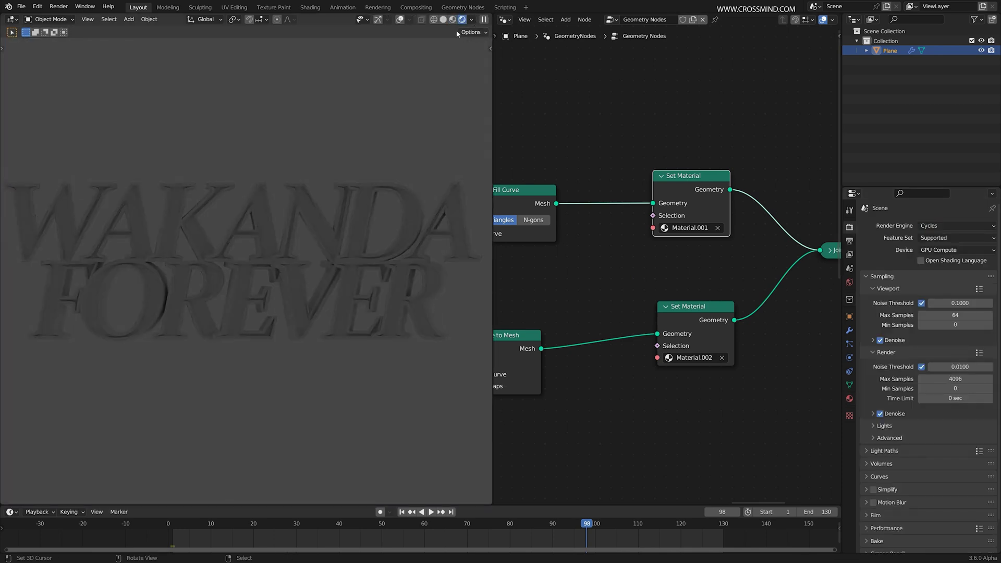
click(400, 20)
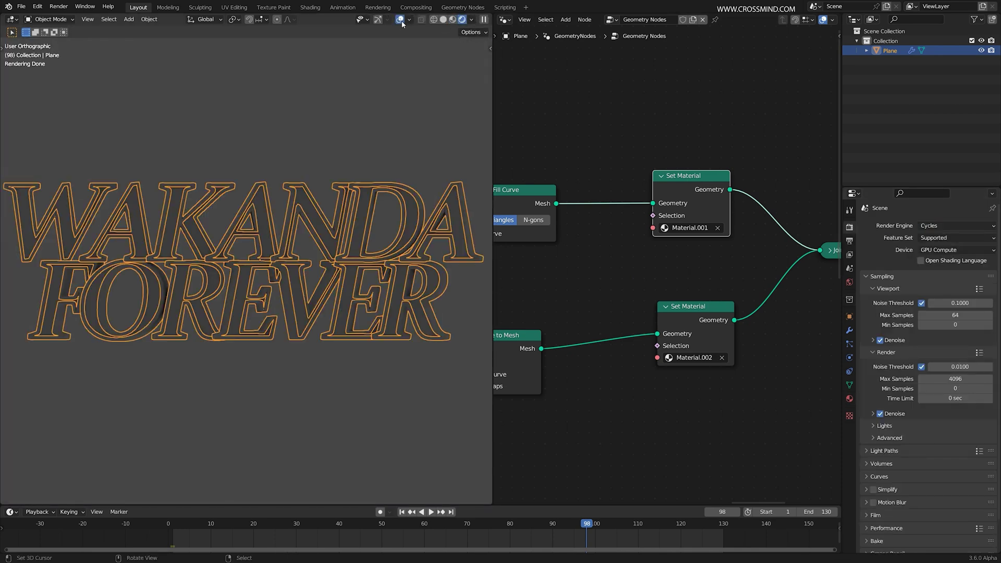
click(956, 315)
click(471, 19)
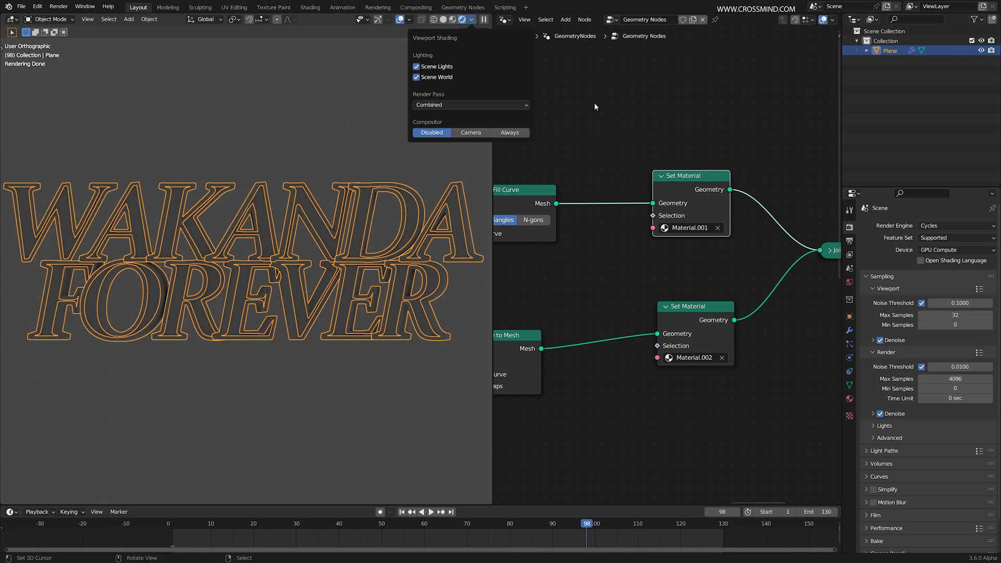
scroll(590, 120, down, 2)
Change the node editor to the Shader Editor and display the World shader's nodes
click(504, 20)
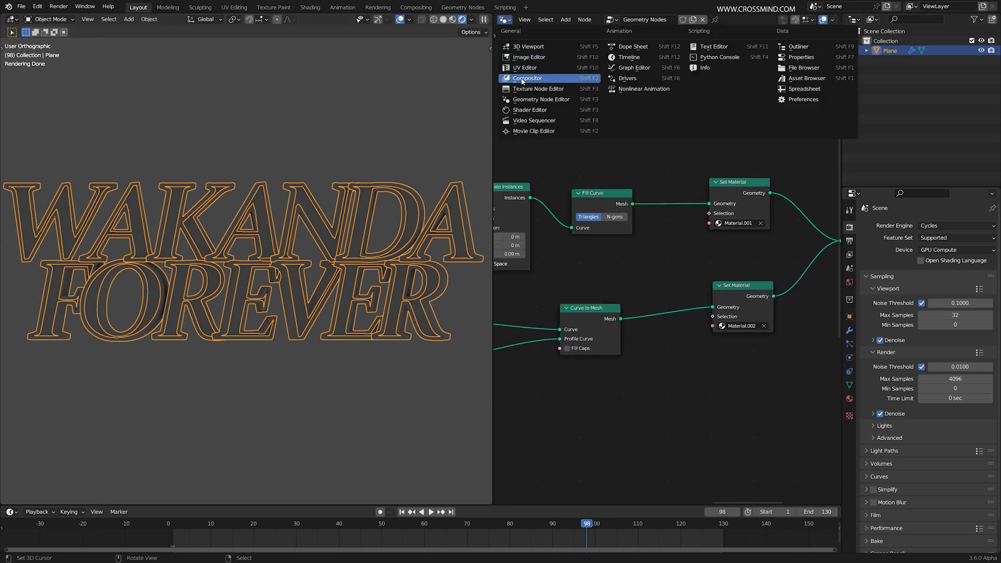
click(512, 22)
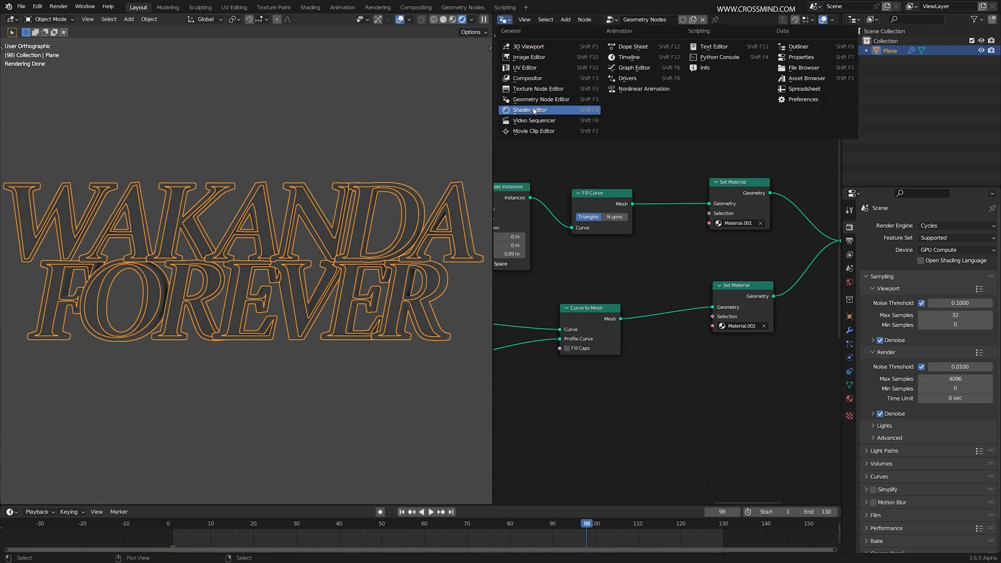
click(540, 118)
click(548, 44)
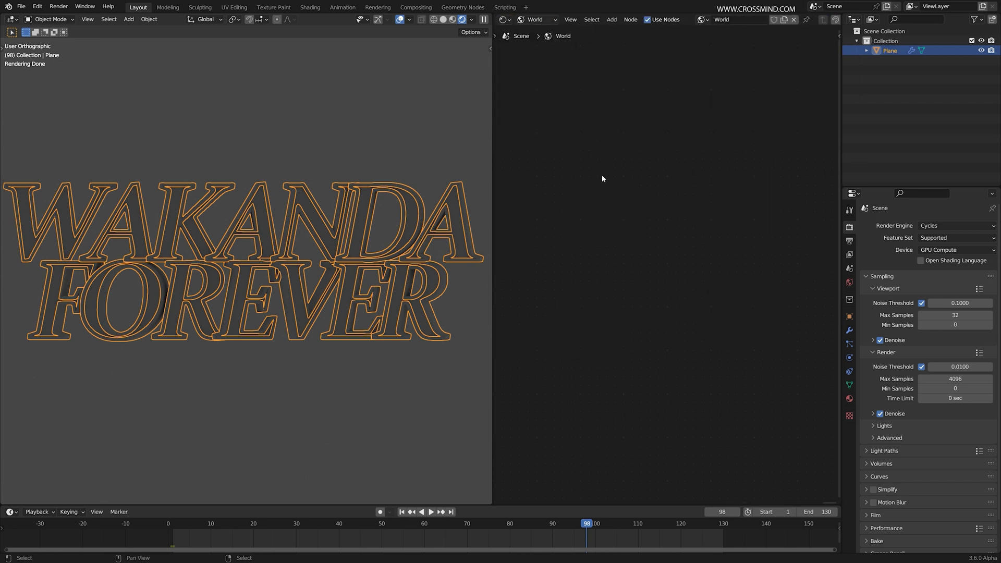
key(Home)
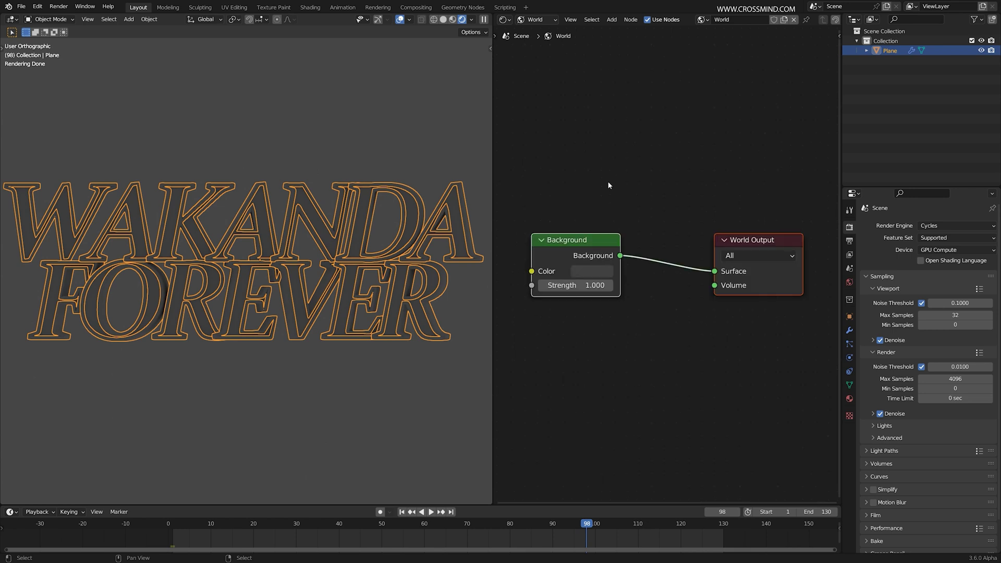
Add an Environment Texture node and connect its Color output to the Background node's Color
scroll(626, 193, up, 2)
middle_drag(656, 204, 704, 202)
key(shift+a)
click(695, 167)
text(EN)
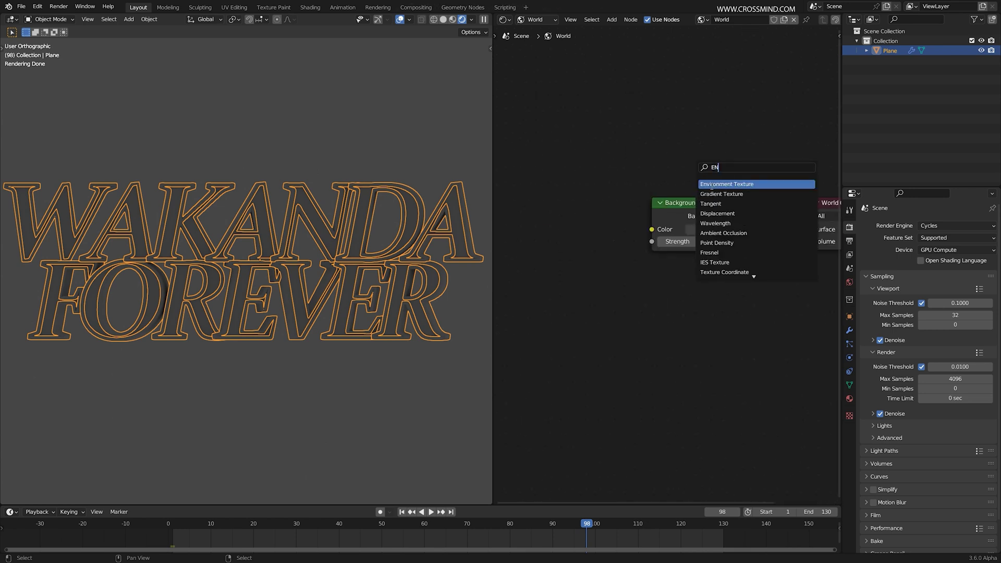
click(712, 186)
click(618, 224)
drag(653, 231, 652, 230)
Load studio.exr into the Environment Texture and add Mapping and Texture Coordinate nodes in front of it
click(593, 235)
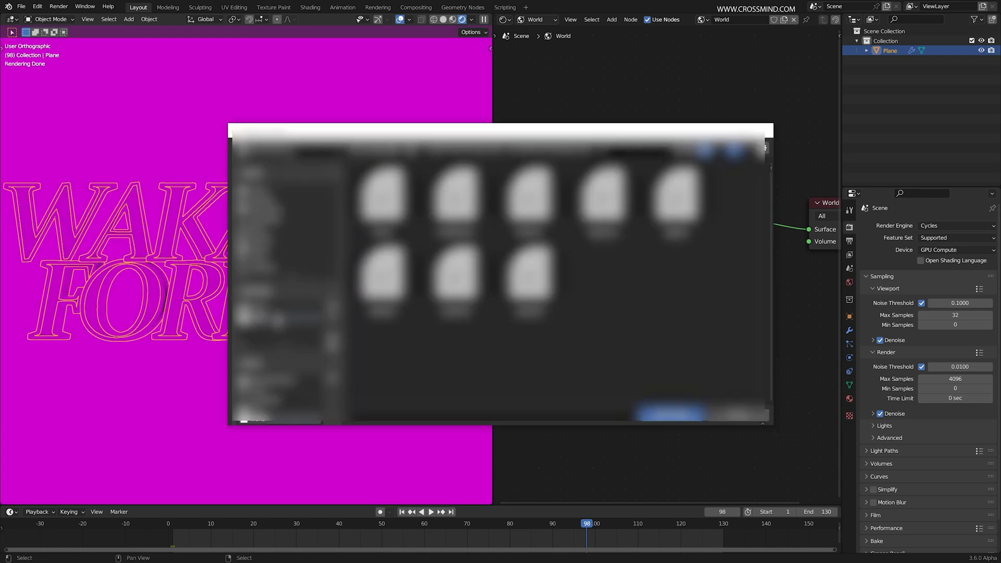
double_click(382, 274)
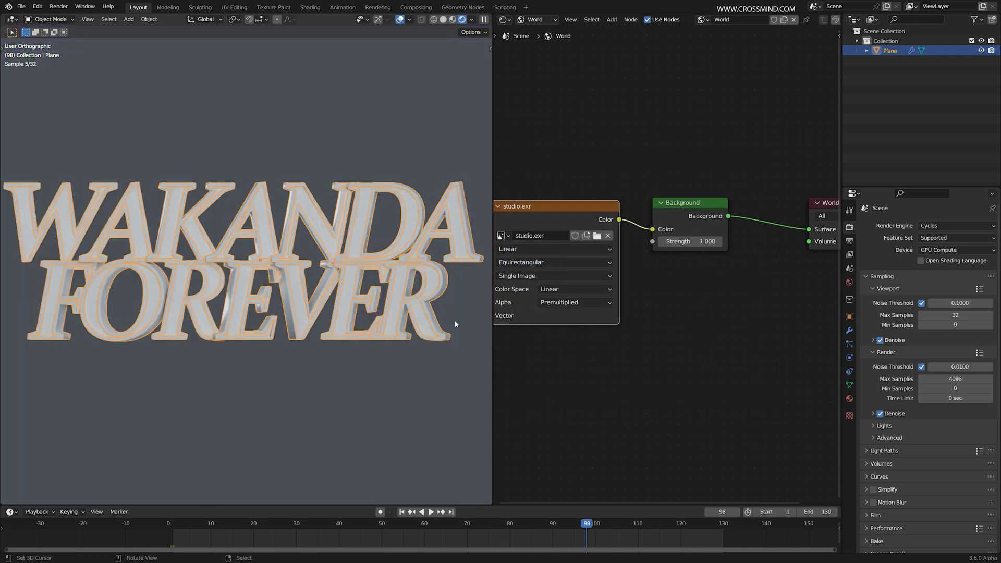
scroll(682, 247, down, 4)
key(ctrl+t)
middle_drag(580, 222, 605, 192)
scroll(691, 221, up, 3)
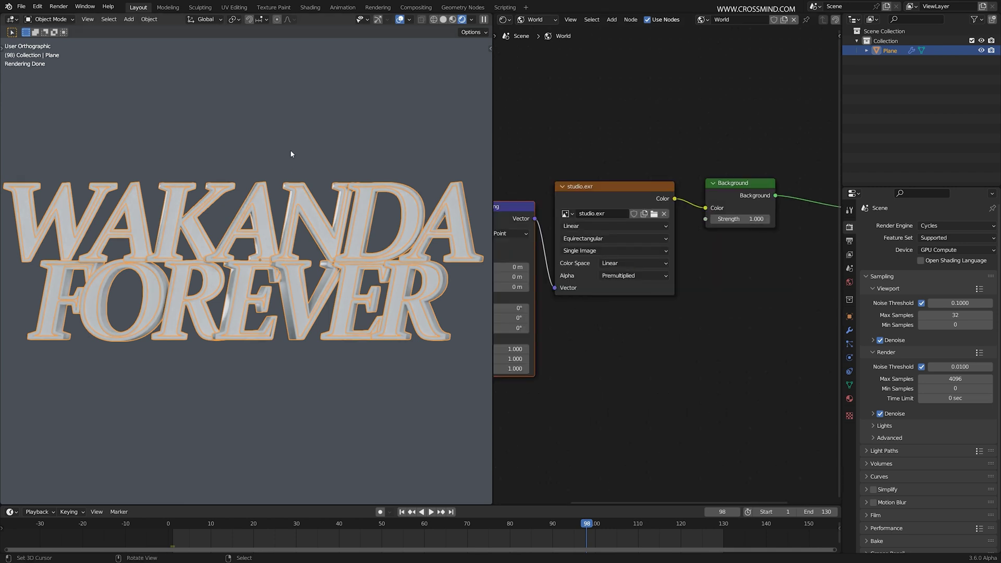
Set Material.002's base color to orange with hue 0.035, saturation 0.804 and value 0.800
click(850, 399)
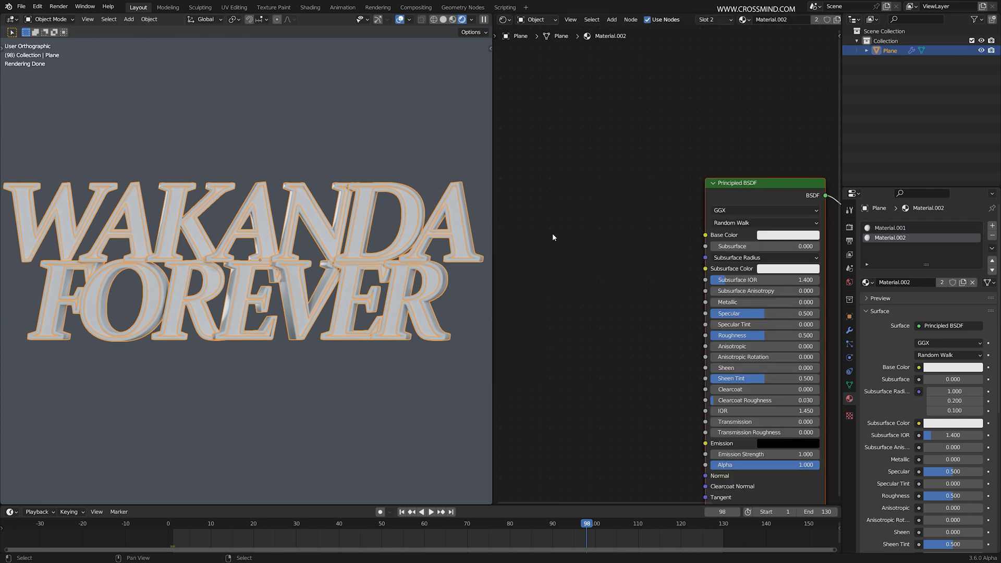
scroll(649, 233, down, 2)
scroll(643, 228, up, 4)
scroll(660, 216, up, 1)
click(660, 154)
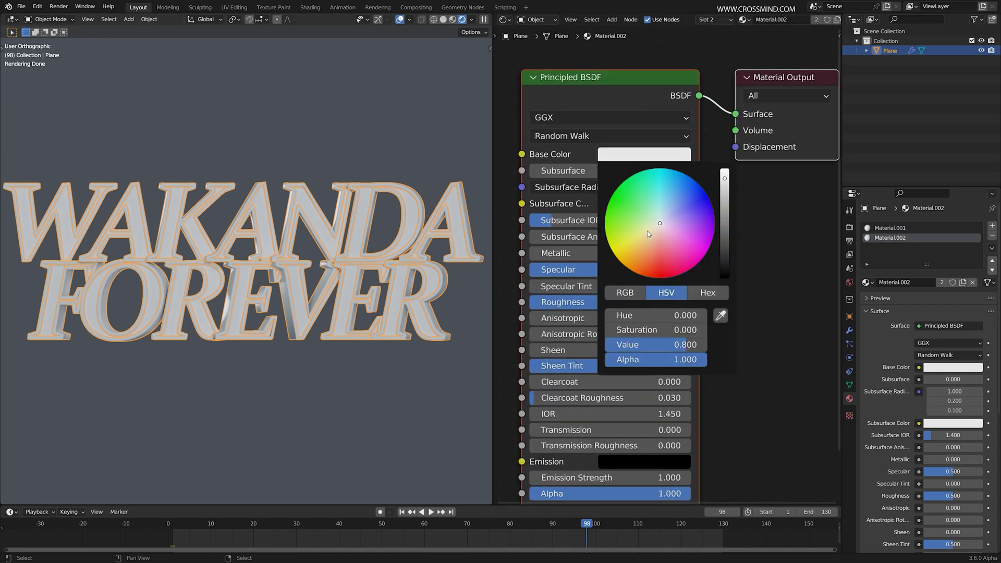
mouse_move(640, 246)
mouse_down()
mouse_move(631, 251)
mouse_move(651, 250)
mouse_up()
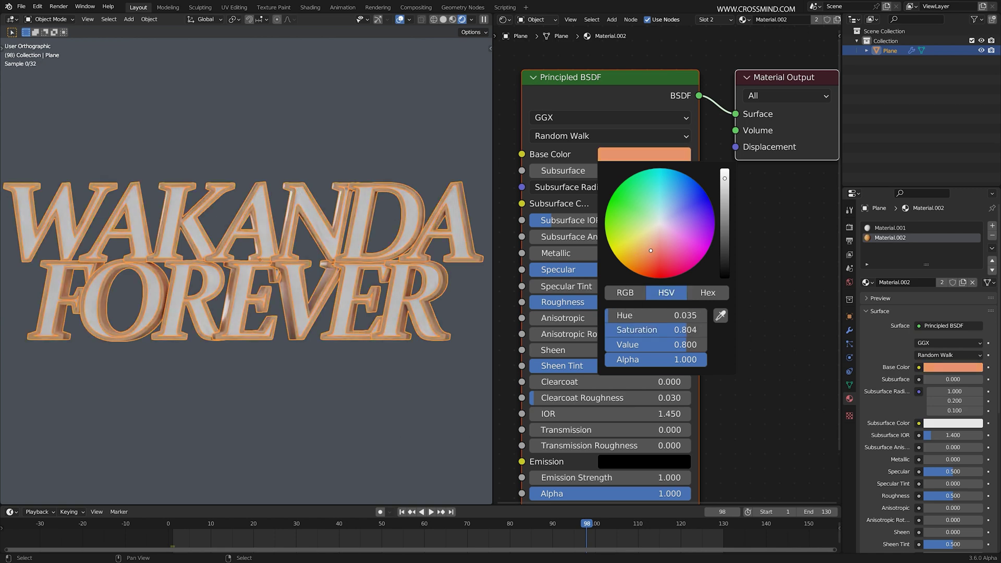
click(779, 290)
Set Material.002's Metallic to 1.000 and lower its Roughness
middle_drag(779, 290, 794, 265)
drag(561, 229, 696, 230)
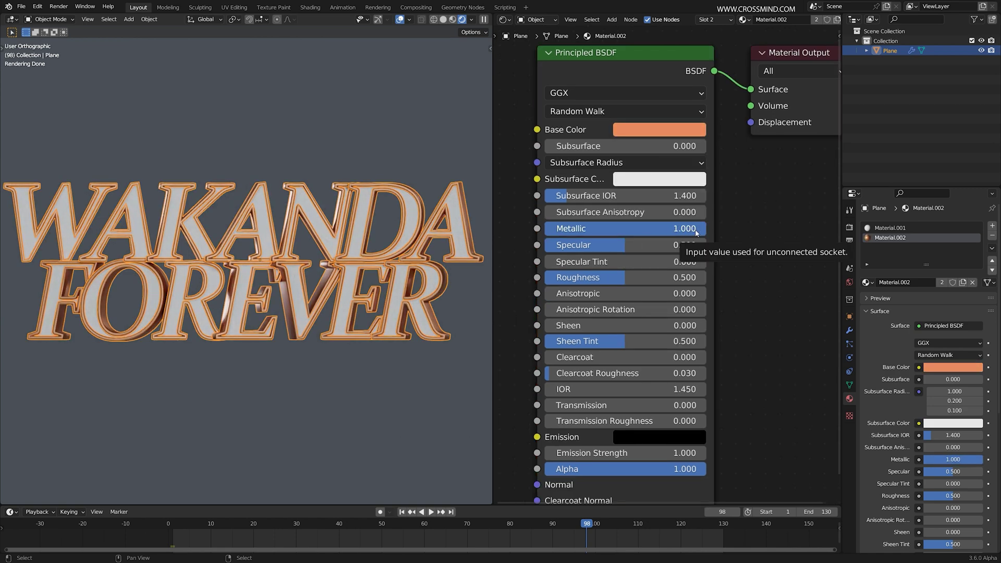
drag(696, 278, 659, 277)
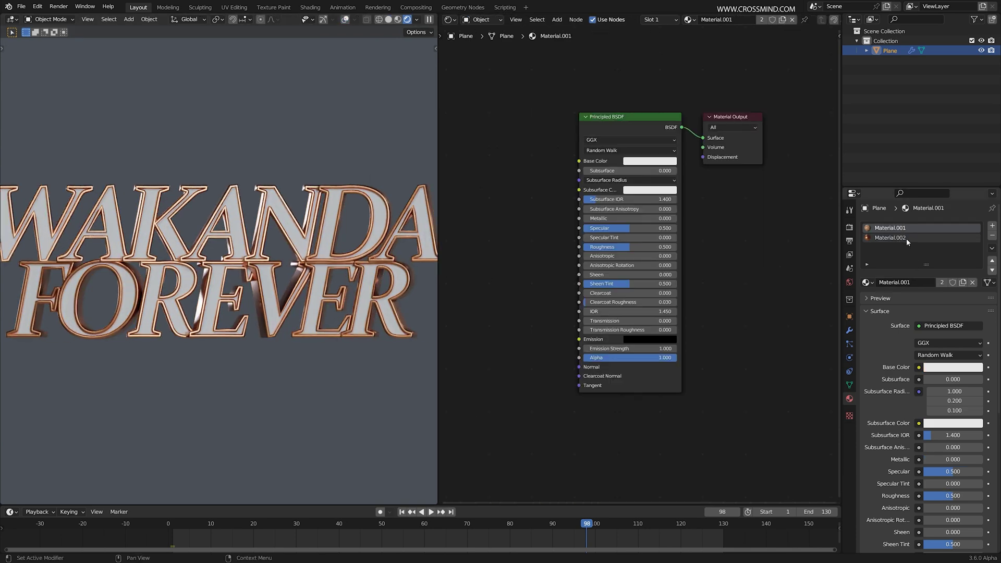
Set Material.001's Metallic to 0.900
click(907, 228)
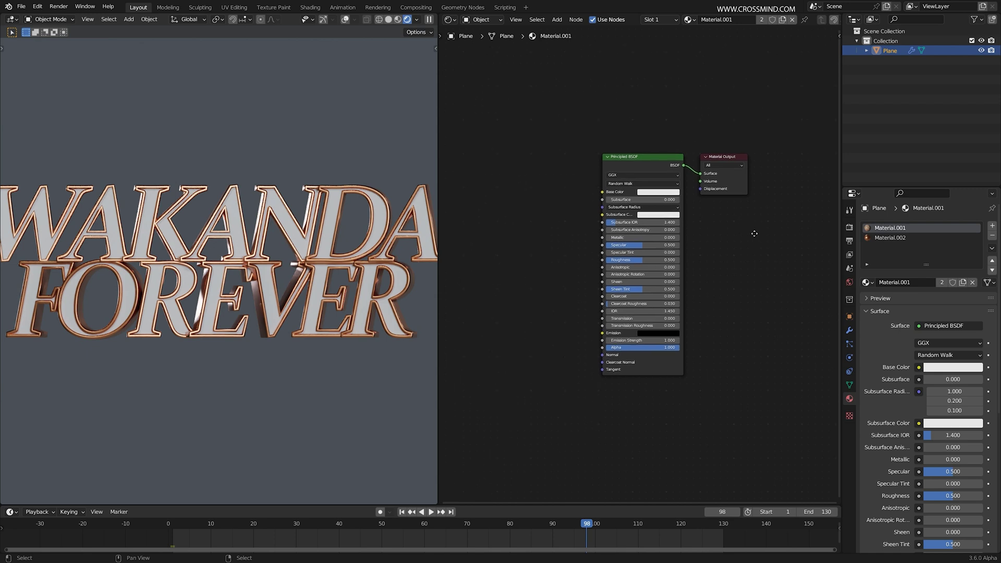
scroll(793, 234, up, 3)
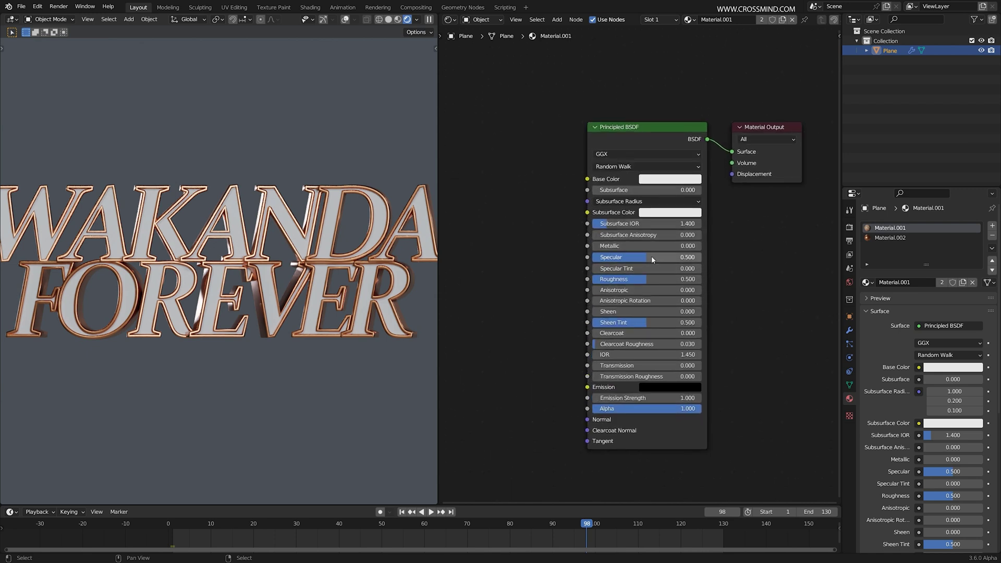
drag(622, 246, 690, 247)
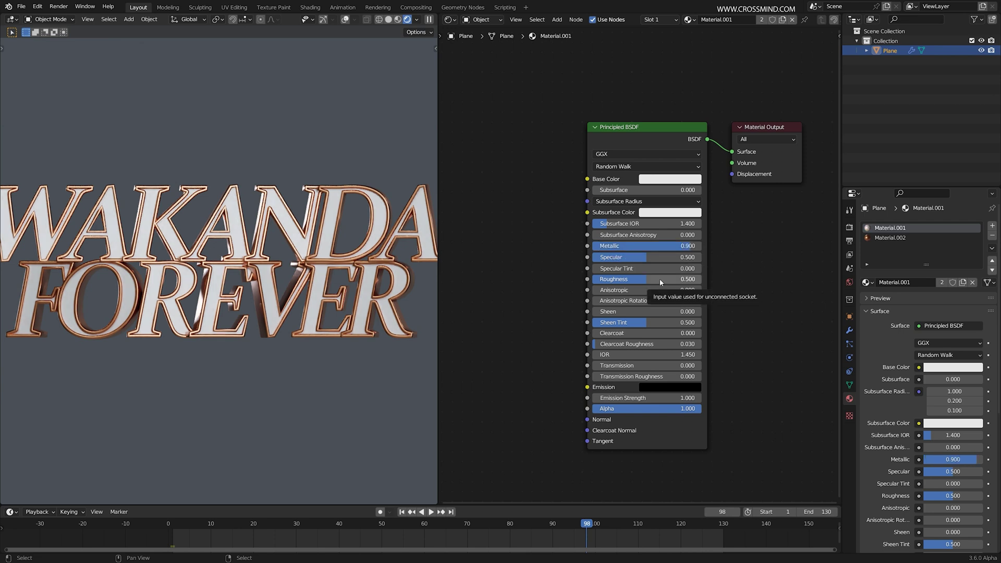
Add an Image Texture node to Material.001 and load CaptureDS.PNG into it
key(shift+a)
text(IM)
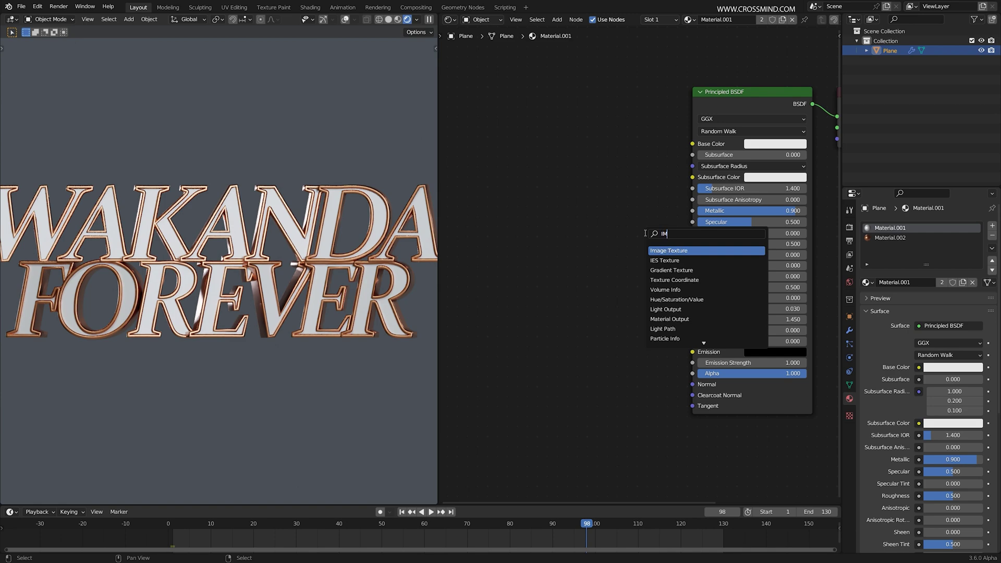
text(AH)
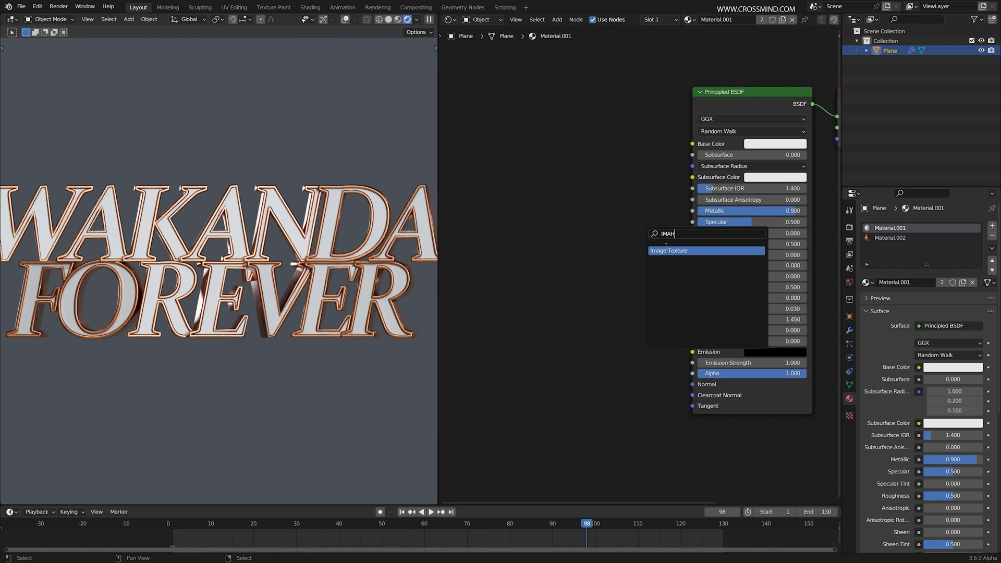
click(666, 251)
click(661, 255)
click(650, 245)
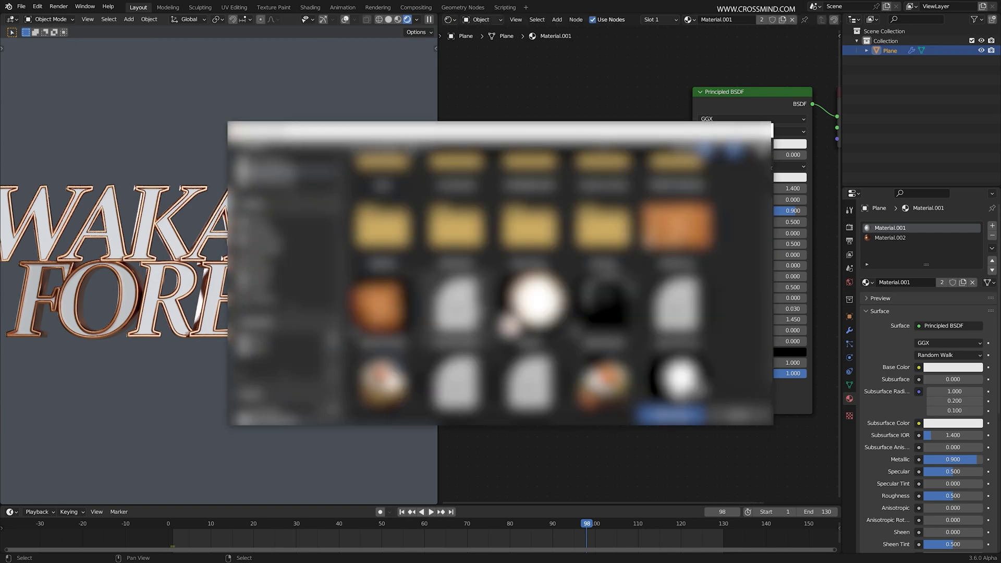
double_click(456, 307)
Place the CaptureDS.PNG texture beside the Principled BSDF and connect its Color output to Roughness
scroll(511, 278, up, 2)
drag(629, 201, 594, 197)
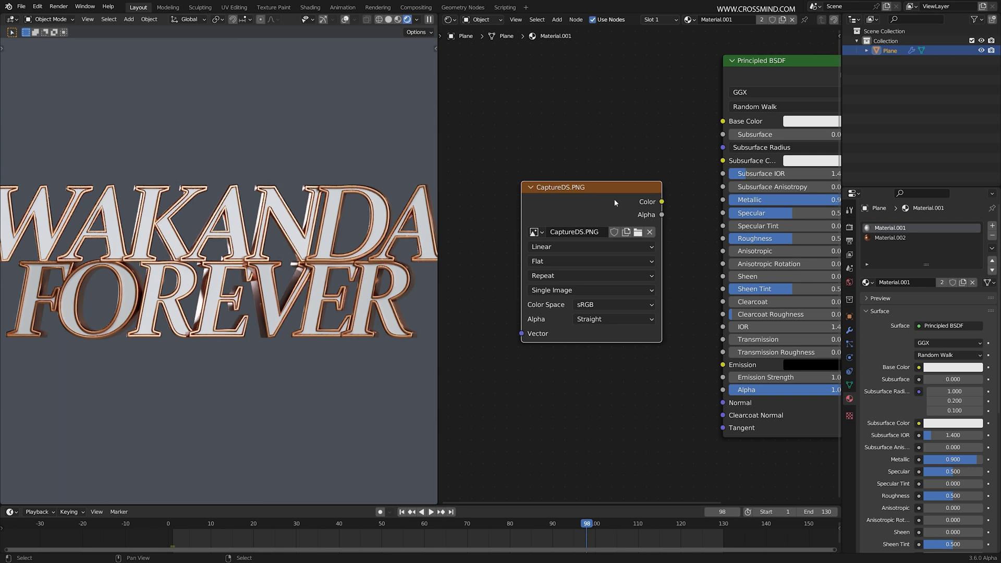
middle_drag(626, 203, 607, 195)
drag(620, 189, 706, 230)
middle_drag(615, 206, 716, 207)
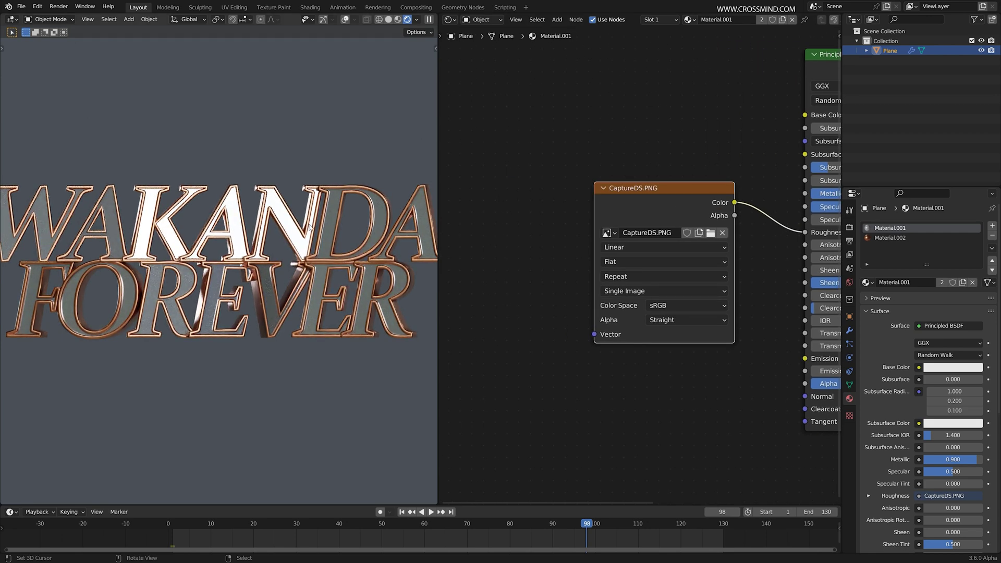
Add Mapping and Texture Coordinate nodes to the image texture and drive the mapping with Generated coordinates
key(ctrl+t)
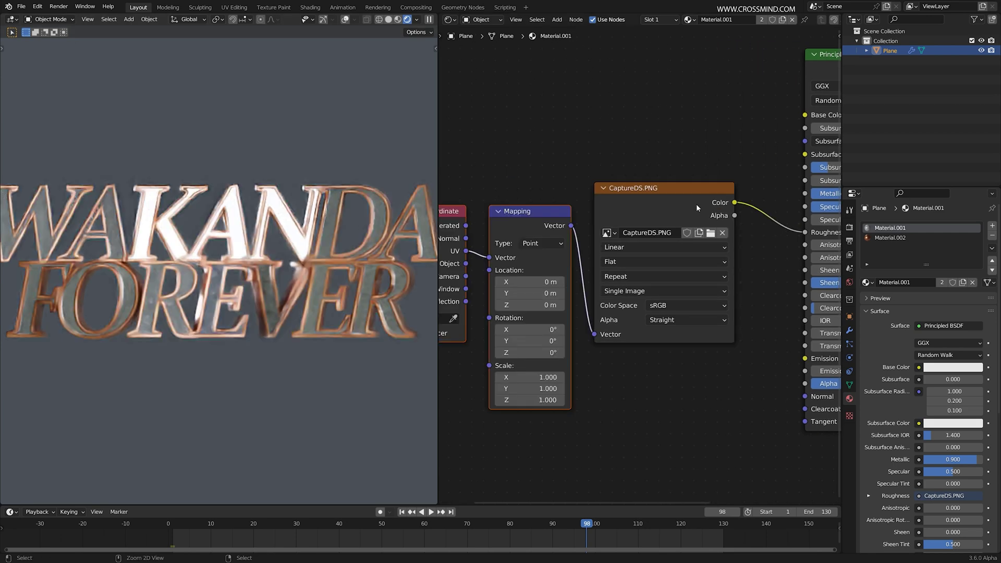
middle_drag(481, 245, 536, 218)
drag(522, 198, 544, 231)
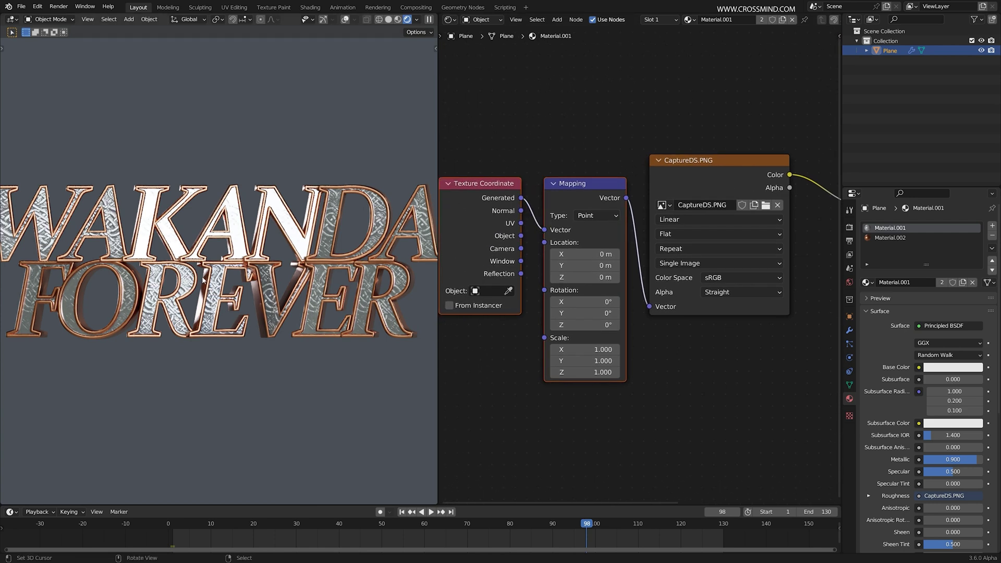
scroll(342, 248, up, 6)
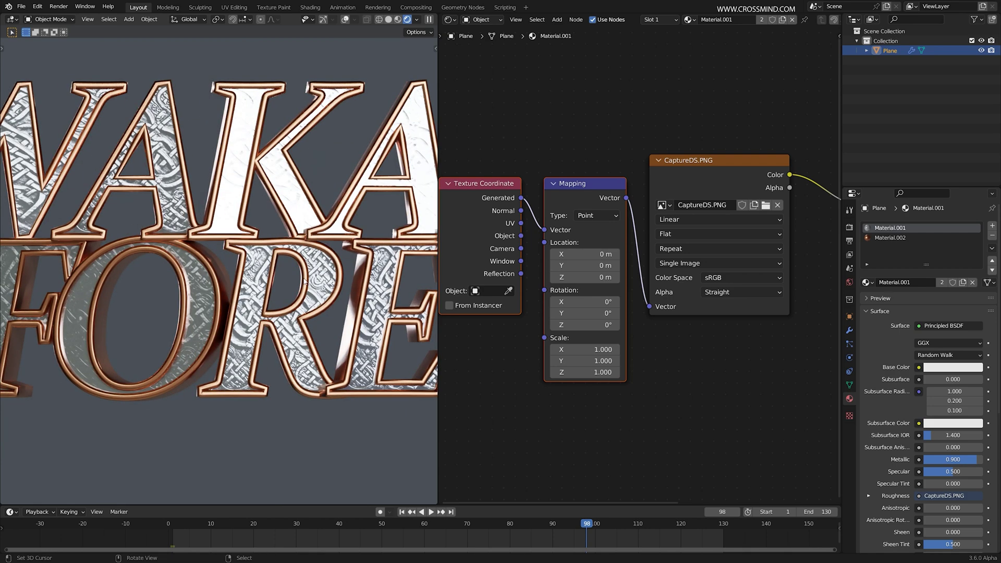
Insert a Map Range node between the CaptureDS.PNG texture's Color output and the Principled BSDF's Roughness input
scroll(687, 223, down, 2)
key(shift+a)
click(687, 224)
text(MA)
click(706, 268)
click(728, 243)
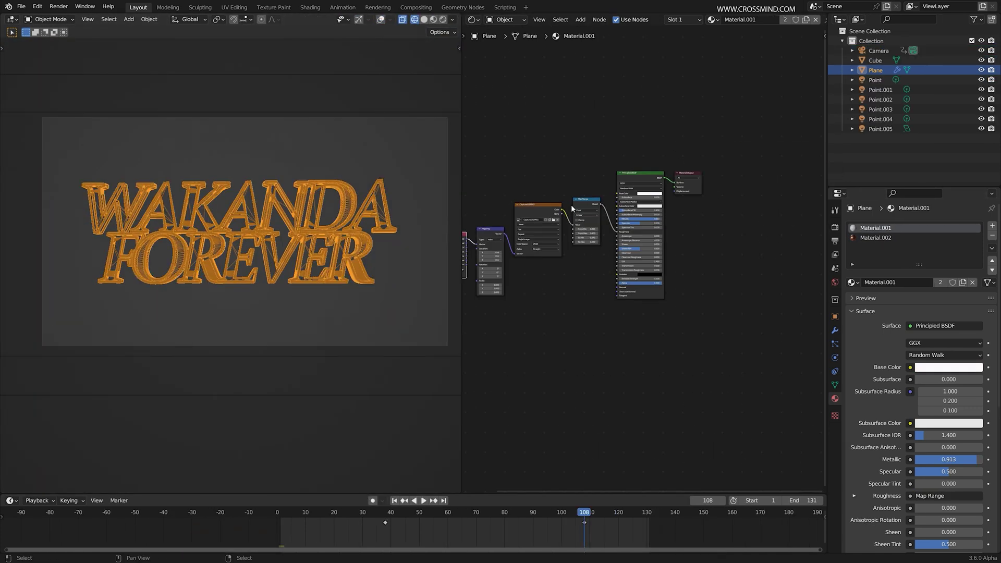
Switch the shader nodes from Object to World, frame them all, and set the camera view to rendered shading
key(Home)
click(518, 22)
click(507, 41)
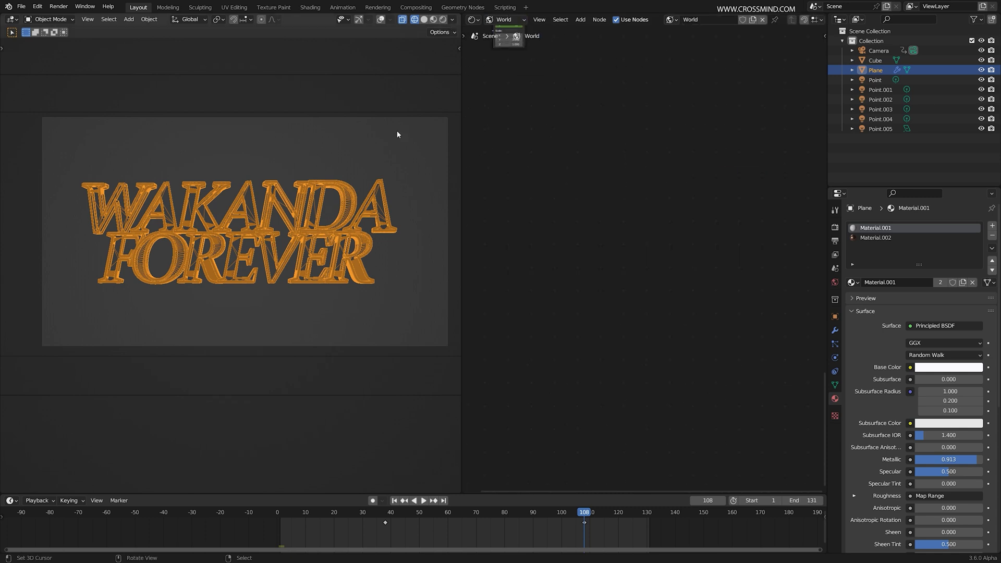
click(443, 19)
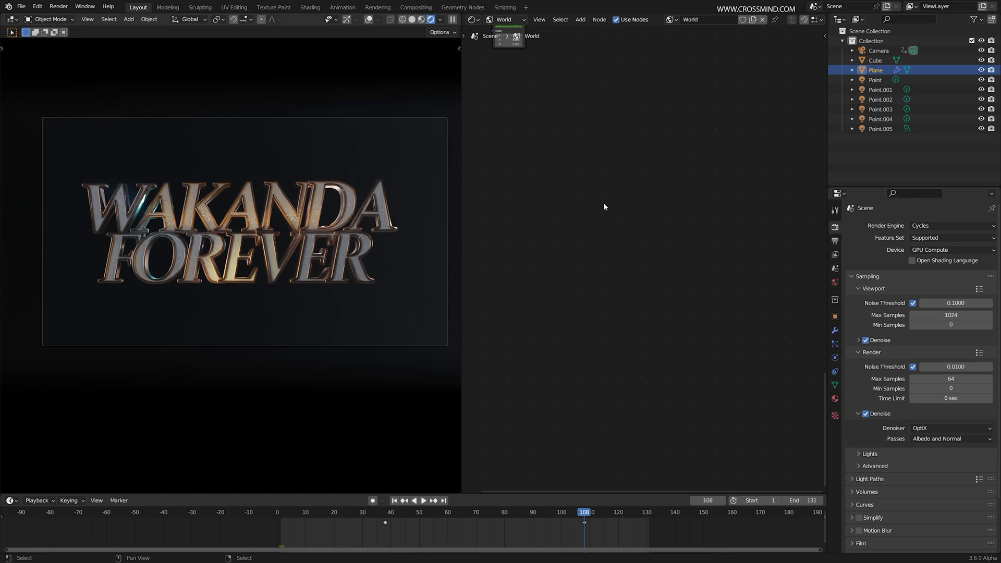
key(Home)
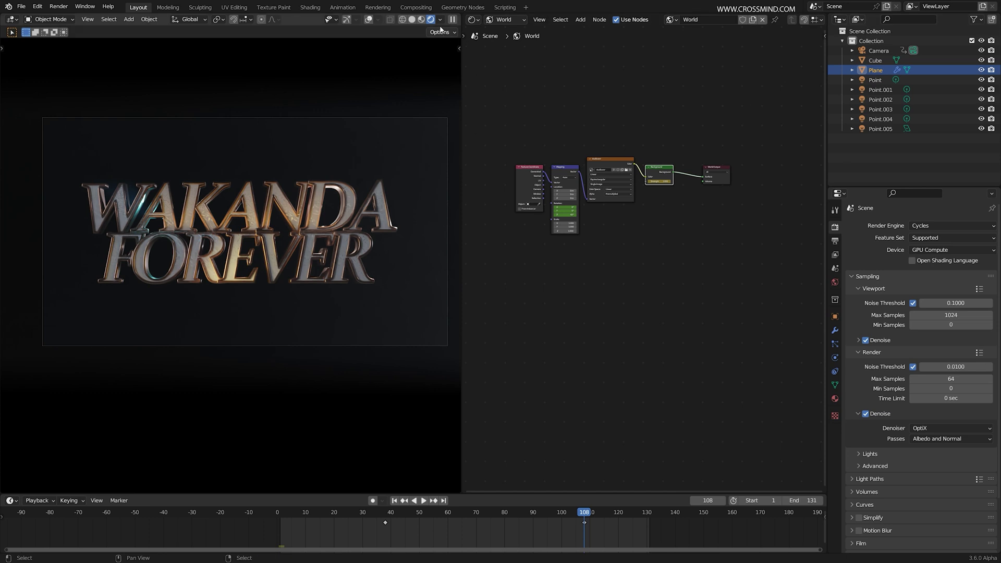
Turn off scene lights in the rendered view to isolate the HDRI lighting and inspect the studio.exr world nodes
click(441, 19)
click(412, 79)
scroll(591, 92, up, 4)
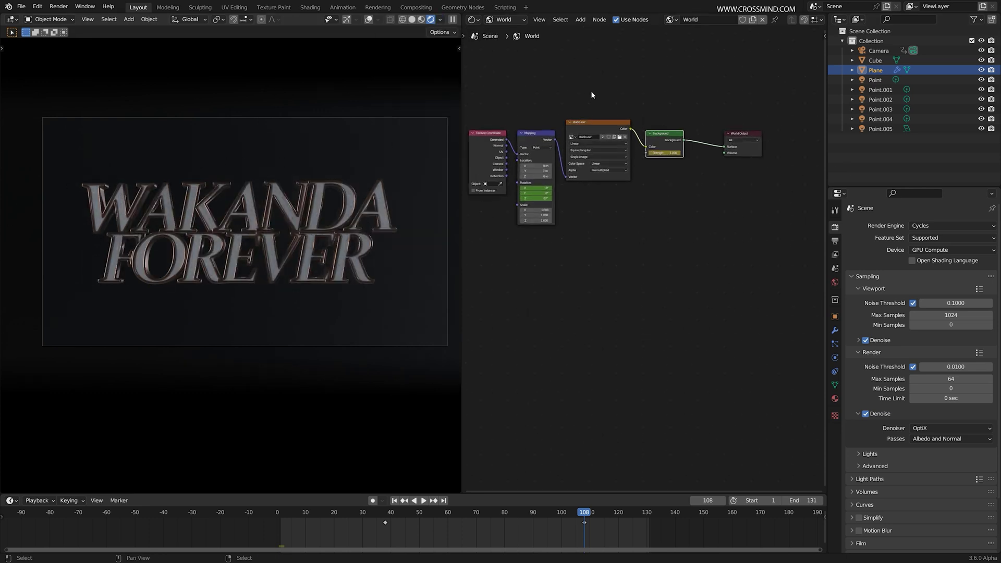
middle_drag(591, 91, 647, 155)
scroll(647, 155, up, 8)
drag(717, 77, 594, 279)
middle_drag(635, 360, 635, 362)
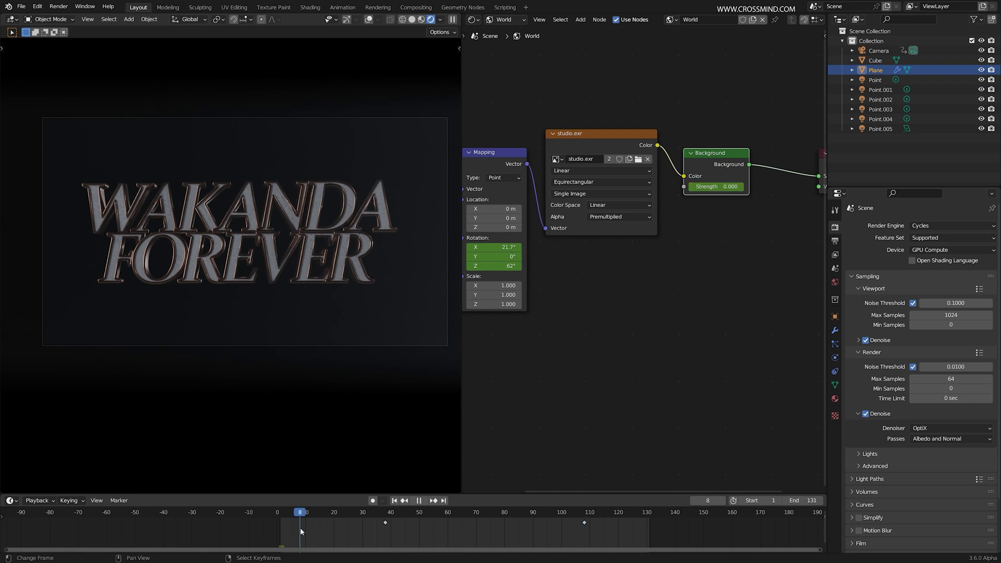
Scrub the timeline from frame 8 to 111 to review the keyframed Background Strength and Mapping rotation, with overlays hidden
click(300, 513)
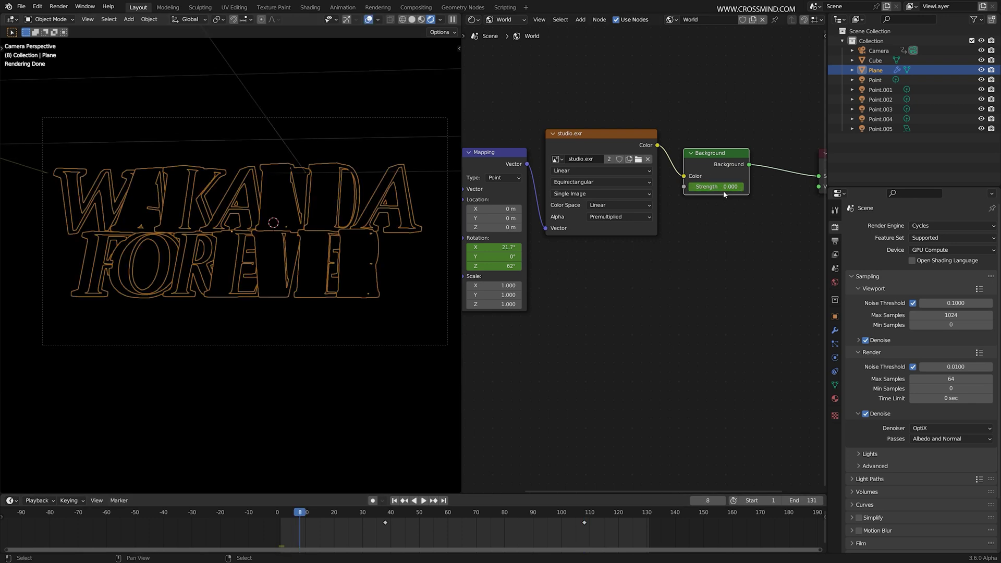
key(space)
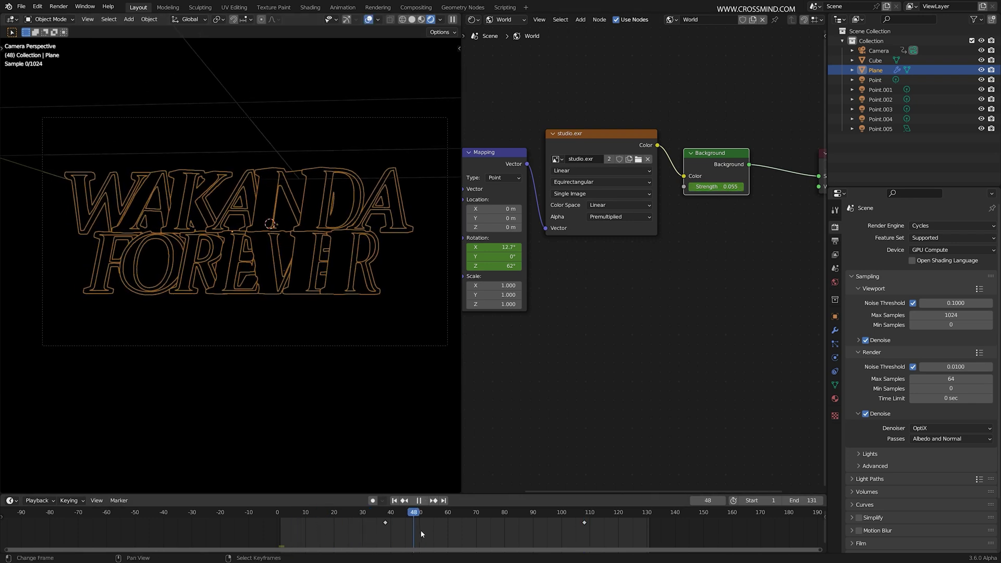
key(space)
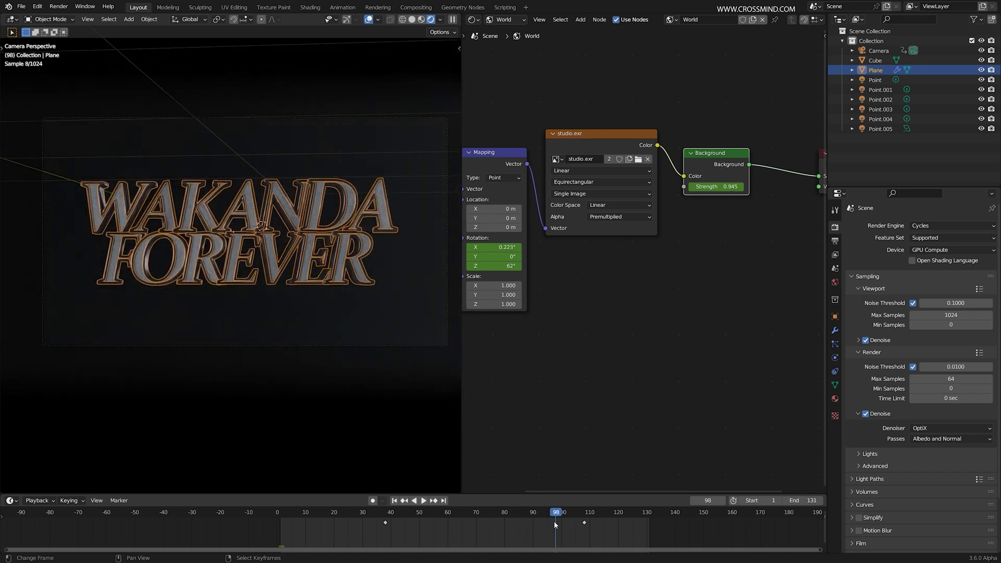
key(shift+alt+z)
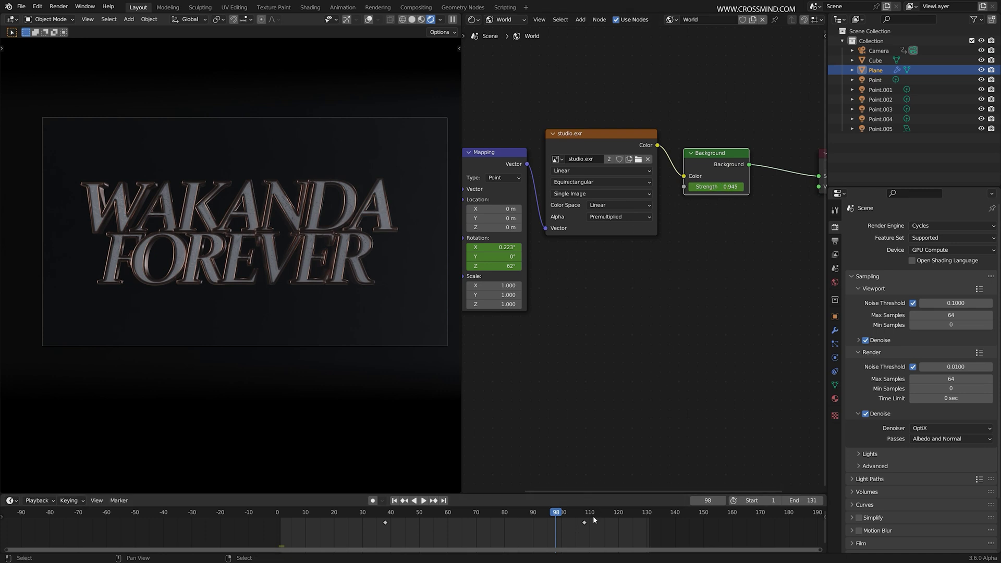
key(space)
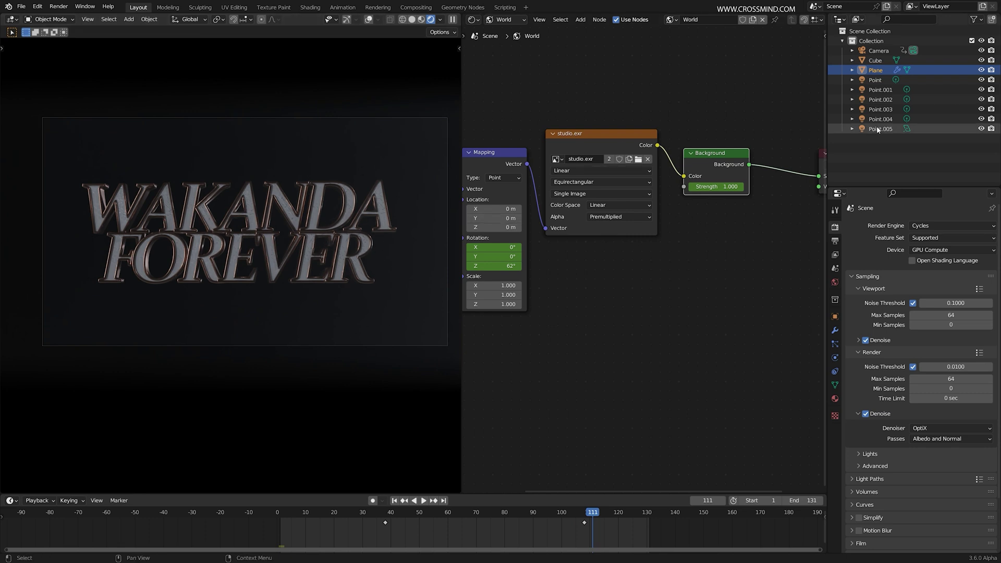
Turn scene lights back on in the rendered view and hide the lights Point through Point.005
click(440, 19)
click(404, 71)
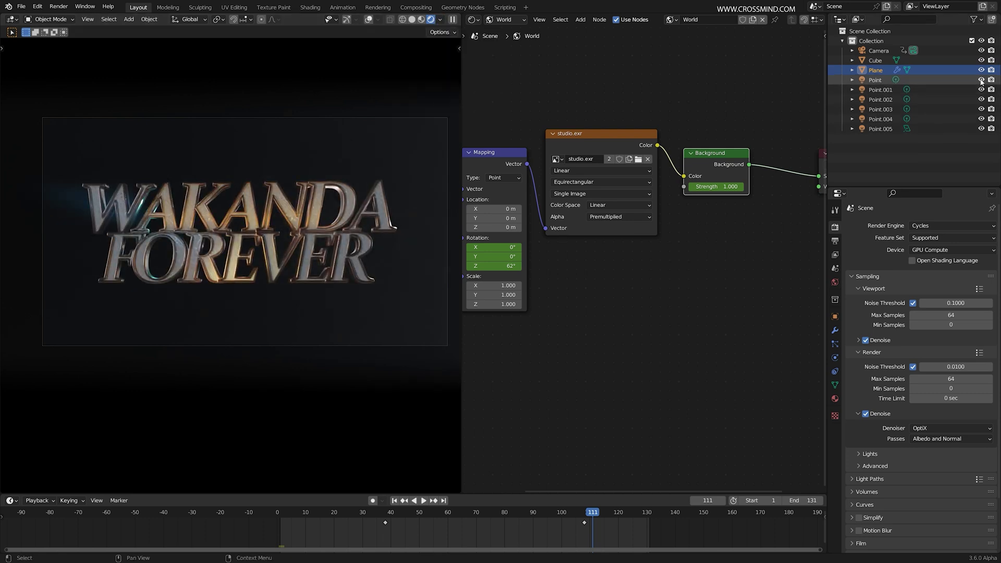
drag(981, 80, 982, 129)
click(369, 20)
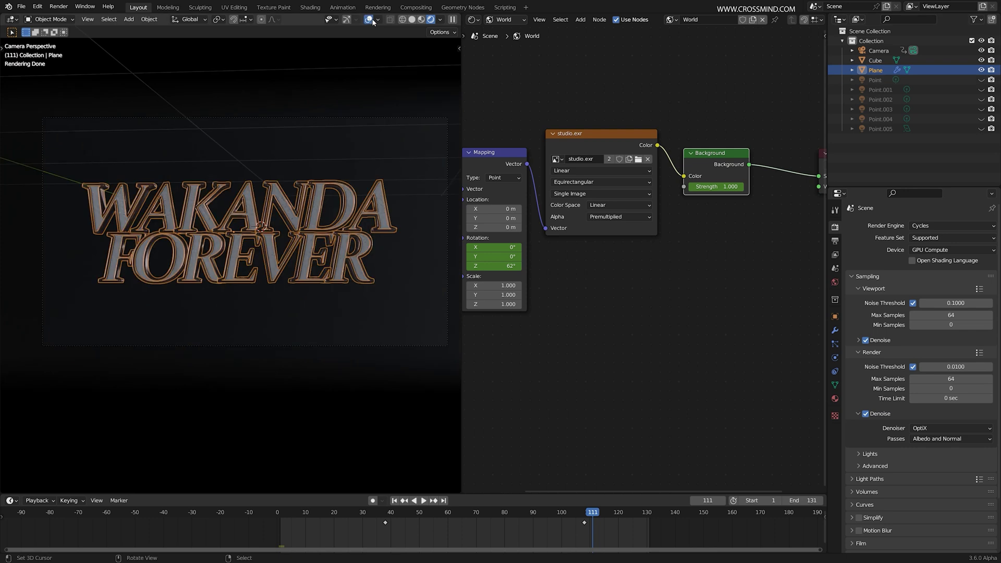
Cut the link between the Background node and the World Output, and hide the overlays in the rendered view
middle_drag(789, 101, 668, 129)
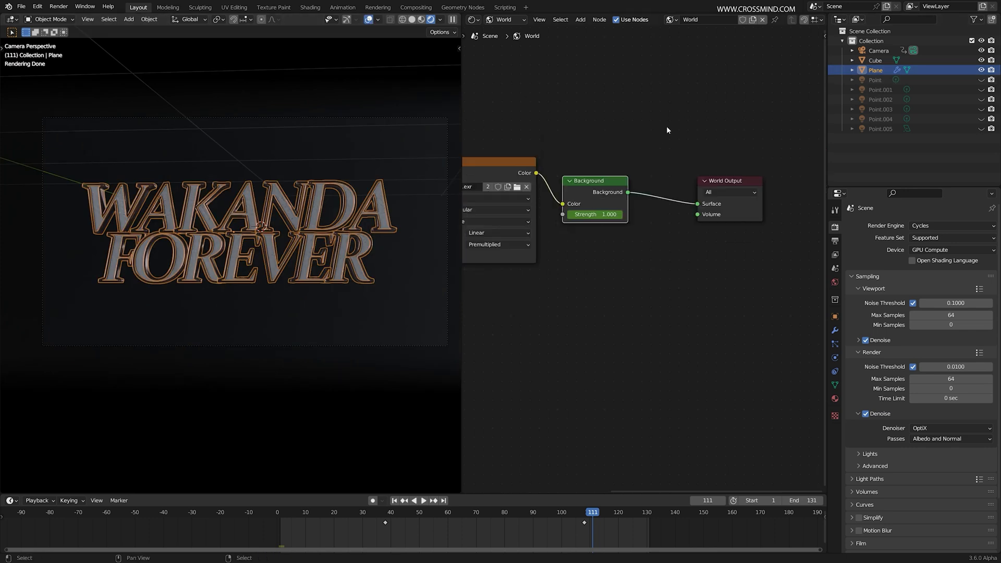
ctrl+right_drag(677, 63, 670, 219)
key(shift+alt+z)
Unhide and select the Point light, change the node editor to a 3D viewport, and inspect the light's settings and position near the letters
click(982, 80)
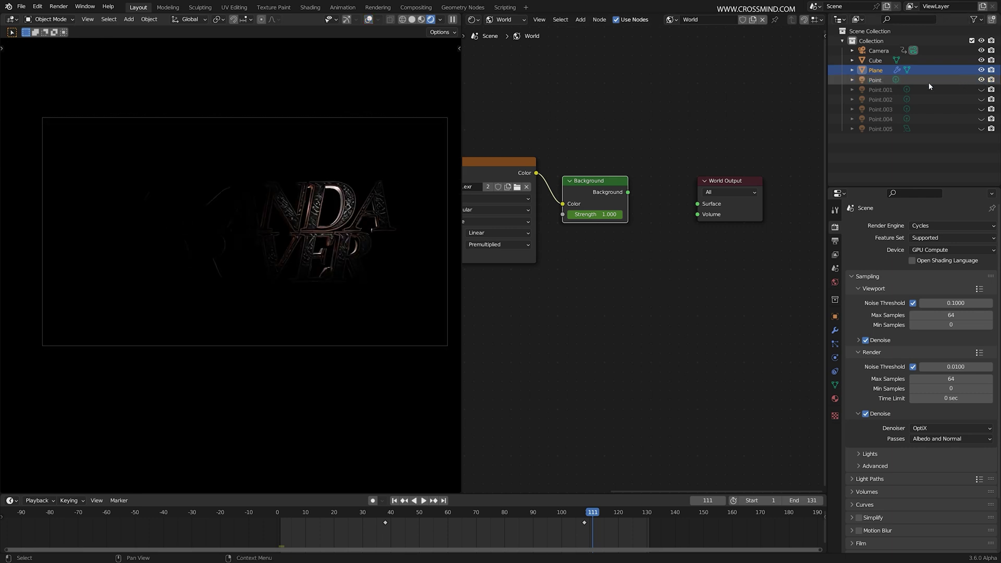
click(874, 81)
key(shift+F5)
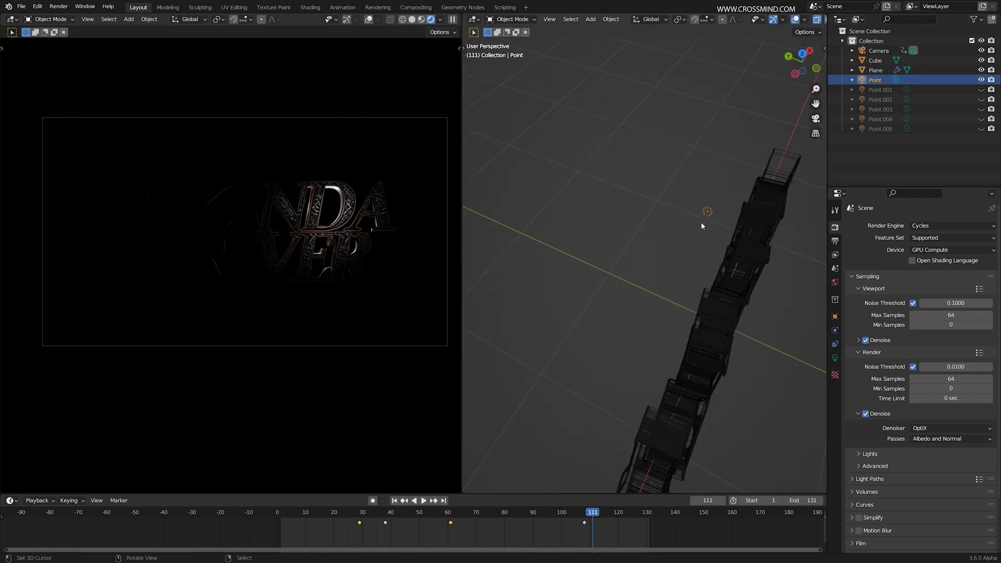
middle_drag(702, 219, 755, 196)
click(835, 358)
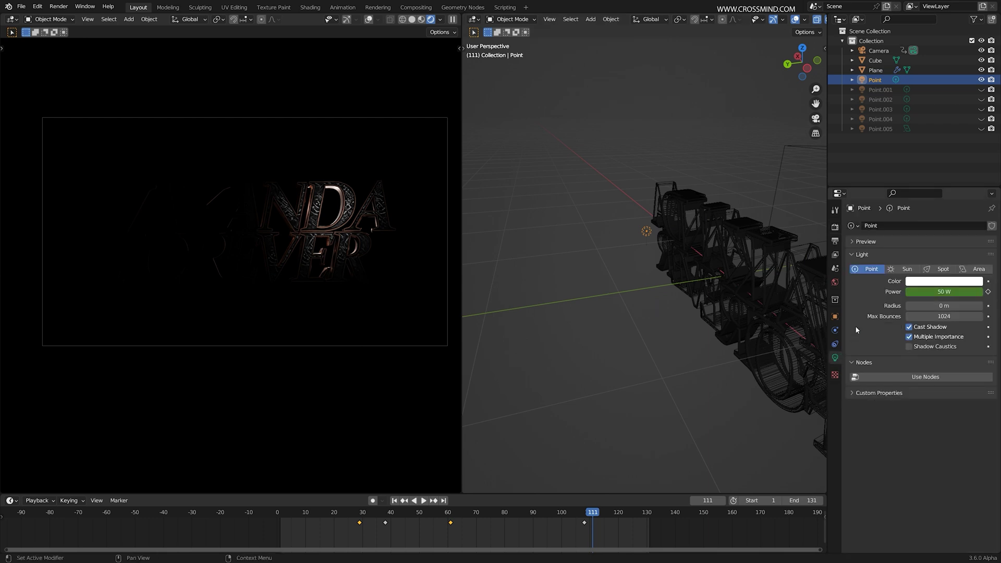
middle_drag(730, 266, 341, 136)
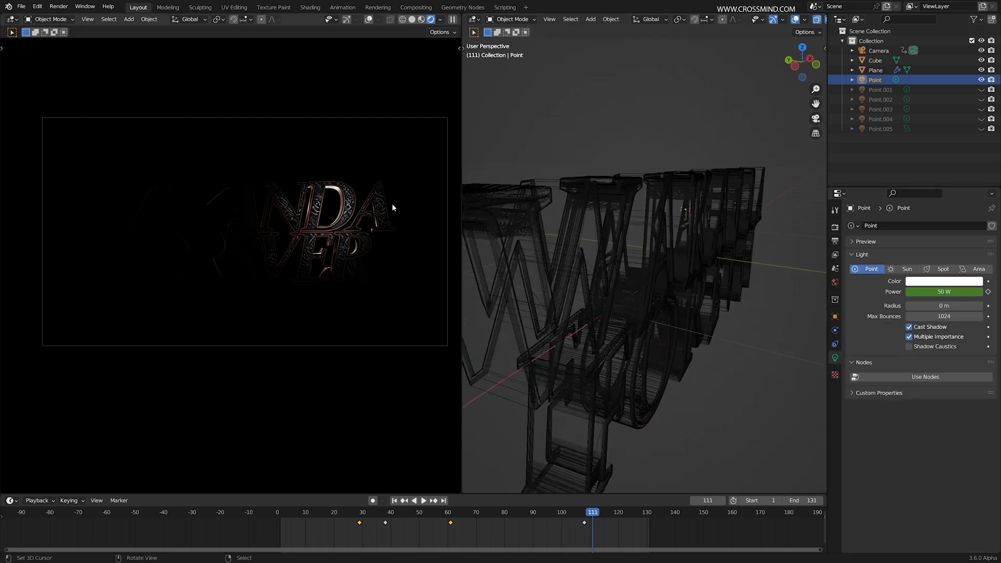
middle_drag(329, 188, 372, 206)
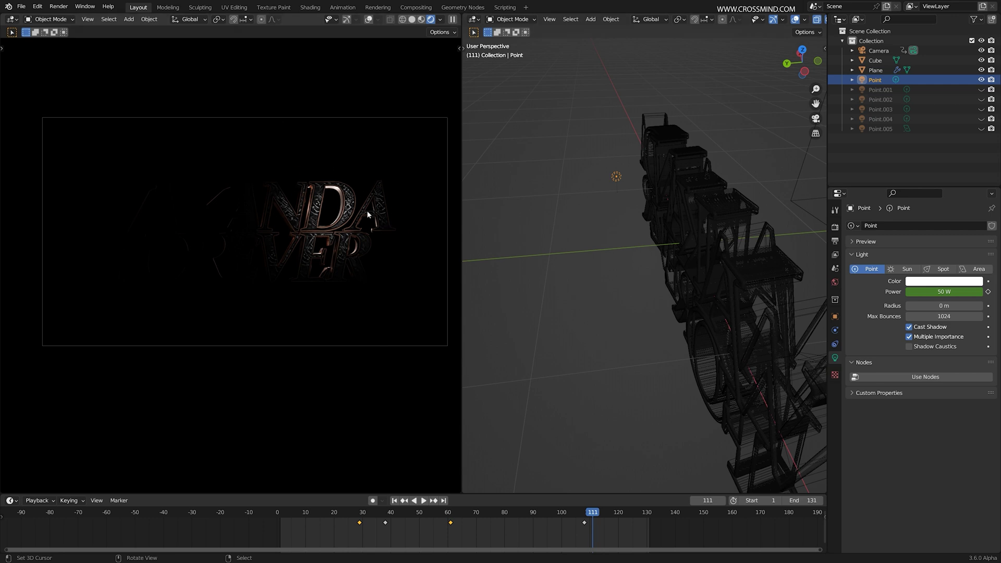
middle_drag(620, 234, 662, 225)
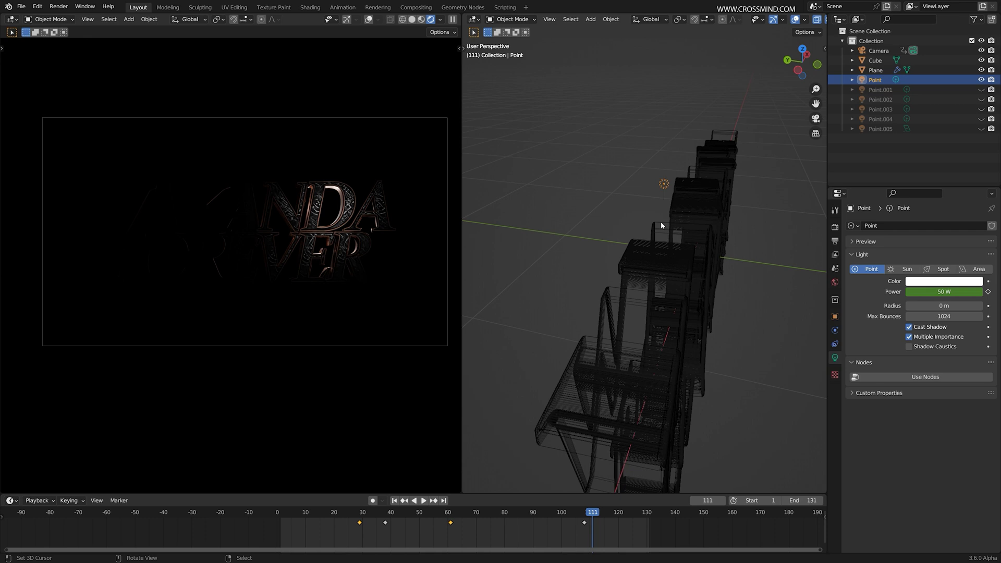
middle_drag(686, 230, 734, 248)
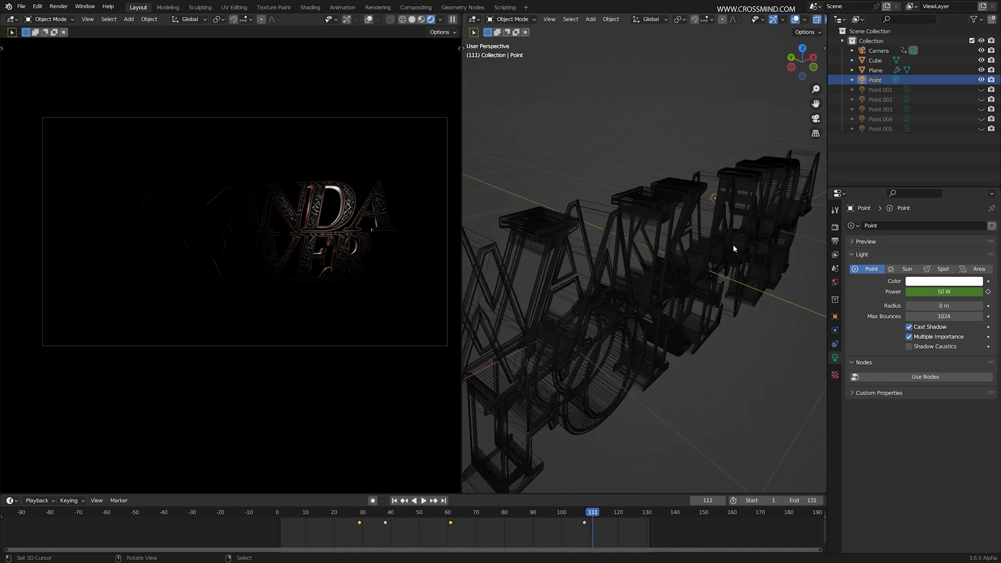
Unhide the lights Point.001, Point.002 and Point.003, and hide the Cube to inspect Point.003 near the letters
click(982, 90)
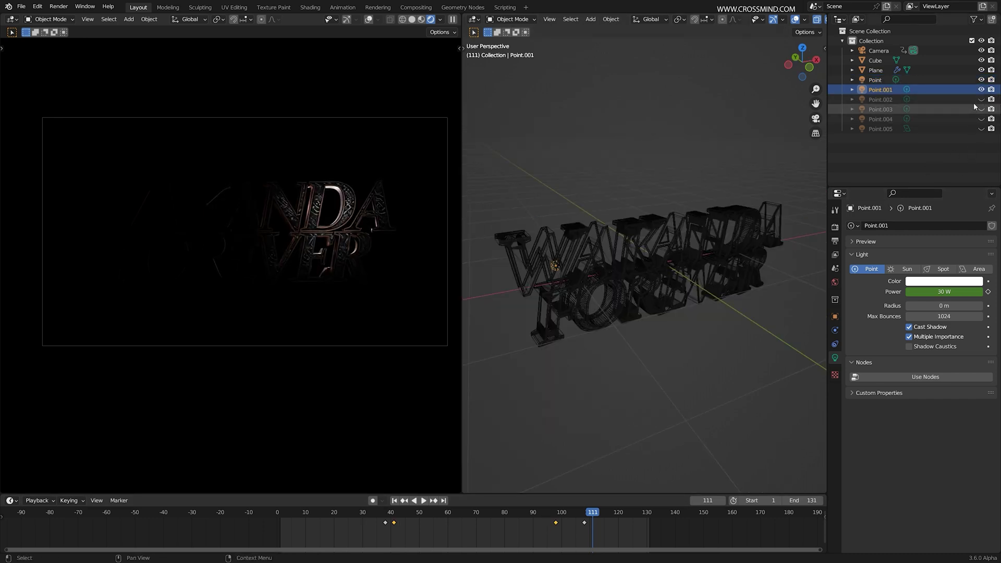
click(983, 92)
key(h)
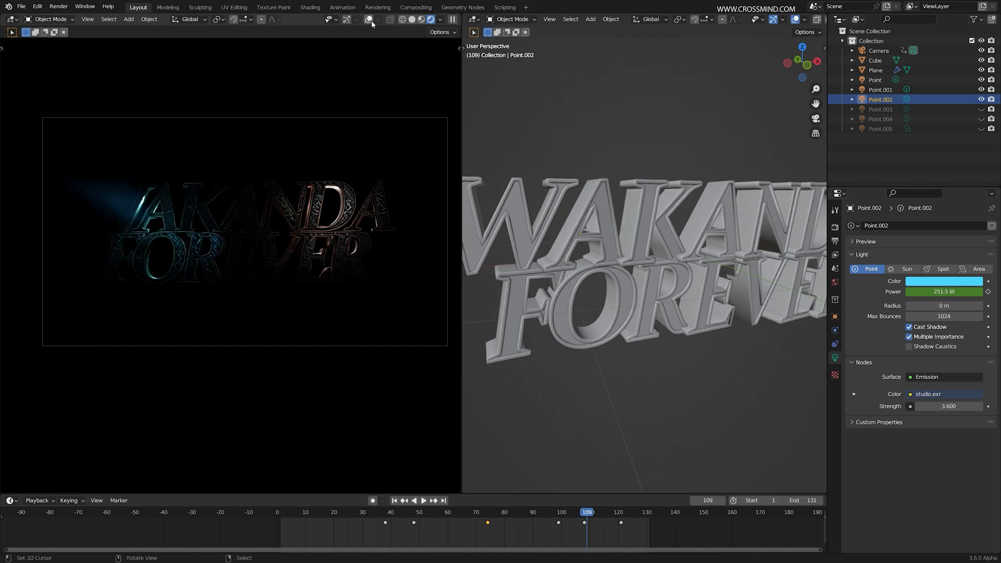
click(982, 109)
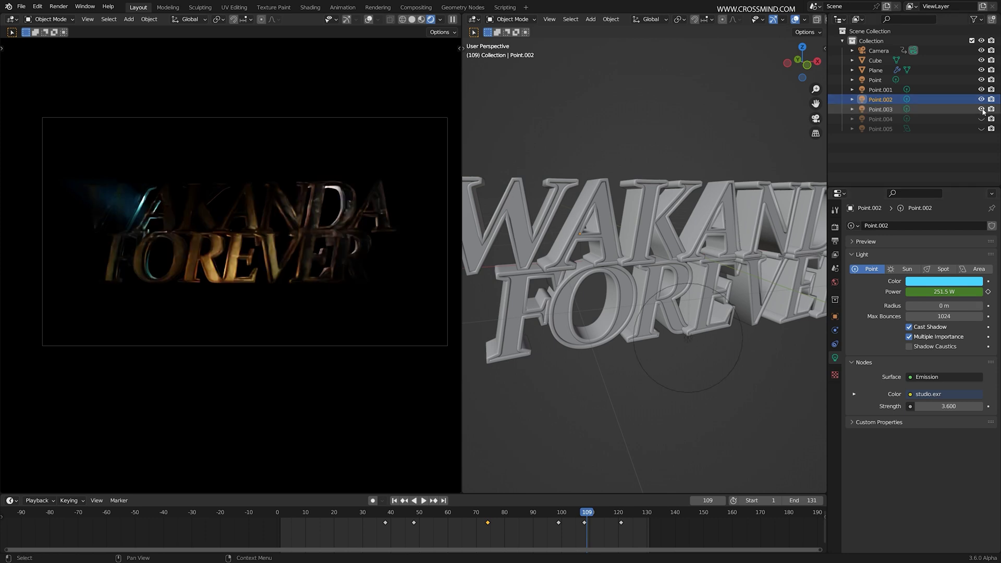
right_click(687, 339)
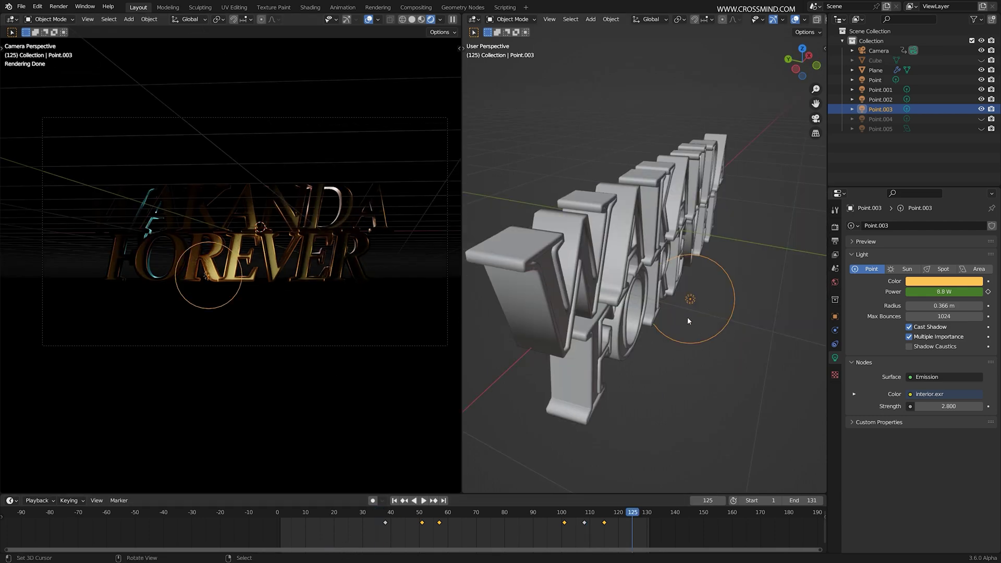
middle_drag(688, 321, 669, 290)
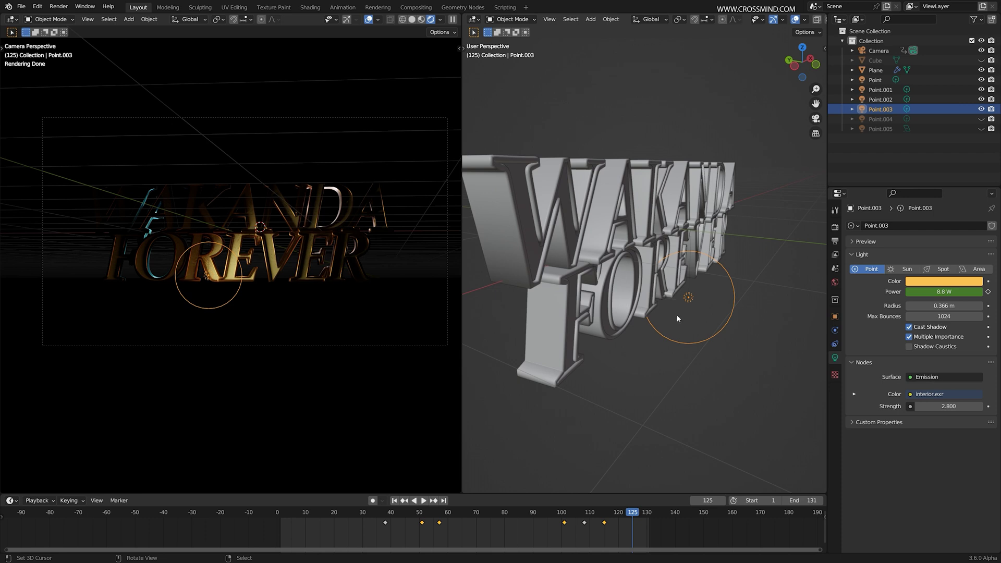
Select Point.001, Point.002 and Point.003 in turn and scrub from frame 12 to 131 to review their animated lighting
click(311, 517)
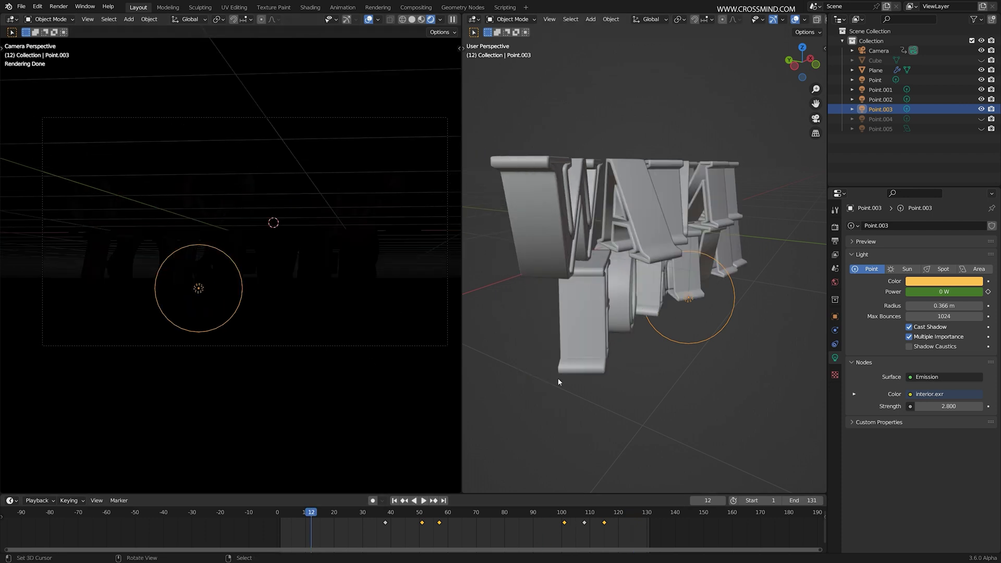
click(888, 92)
click(887, 101)
click(885, 111)
click(885, 99)
click(884, 90)
key(space)
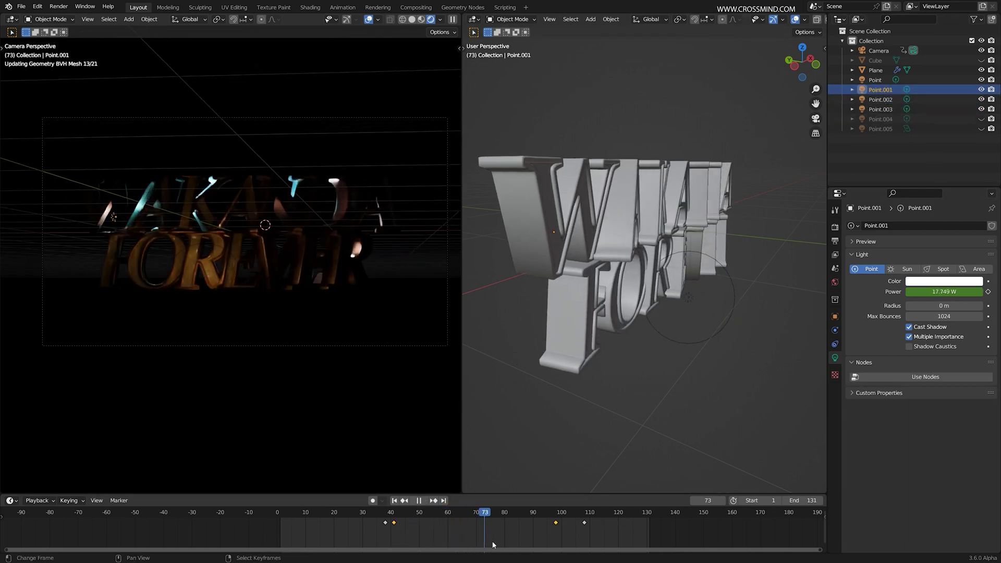
drag(619, 538, 650, 539)
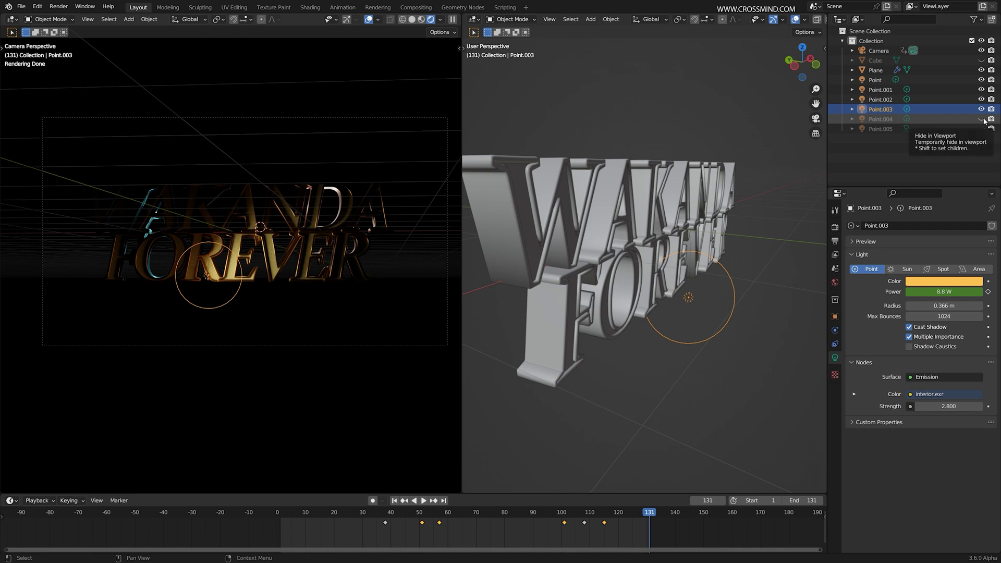
Unhide and select the Point.004 light, and check its effect in the rendered view with overlays hidden at frame 111
click(982, 119)
click(881, 119)
middle_drag(694, 313, 639, 250)
key(alt+shift+z)
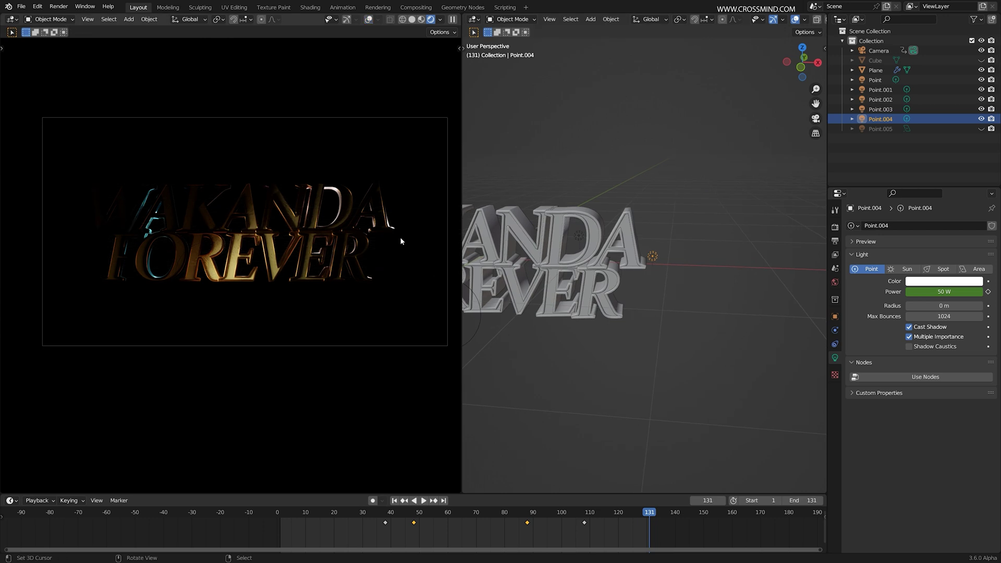
alt+scroll(409, 249, up, 20)
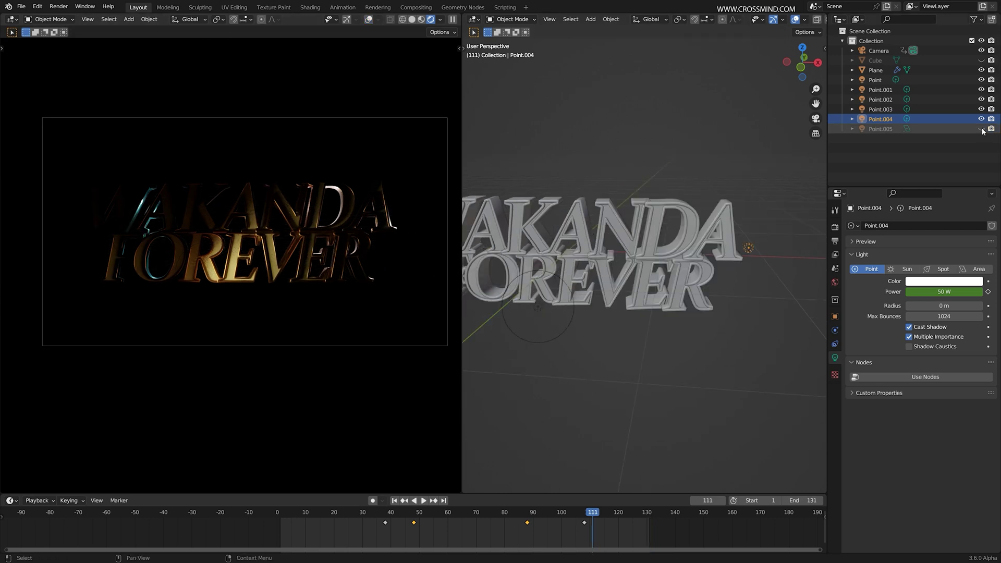
Unhide the Point.005 area light and inspect its placement against the letters
click(982, 129)
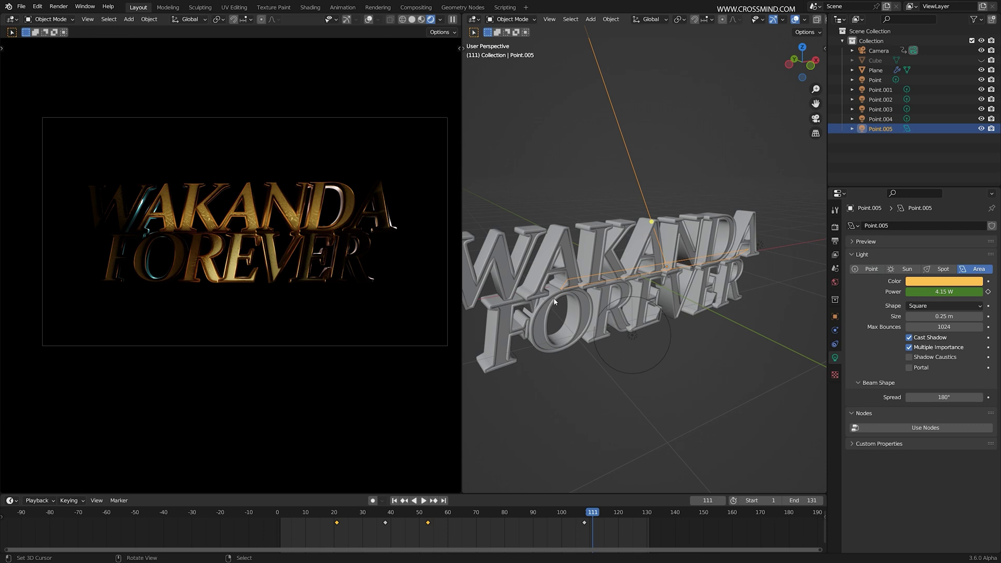
middle_drag(579, 303, 500, 295)
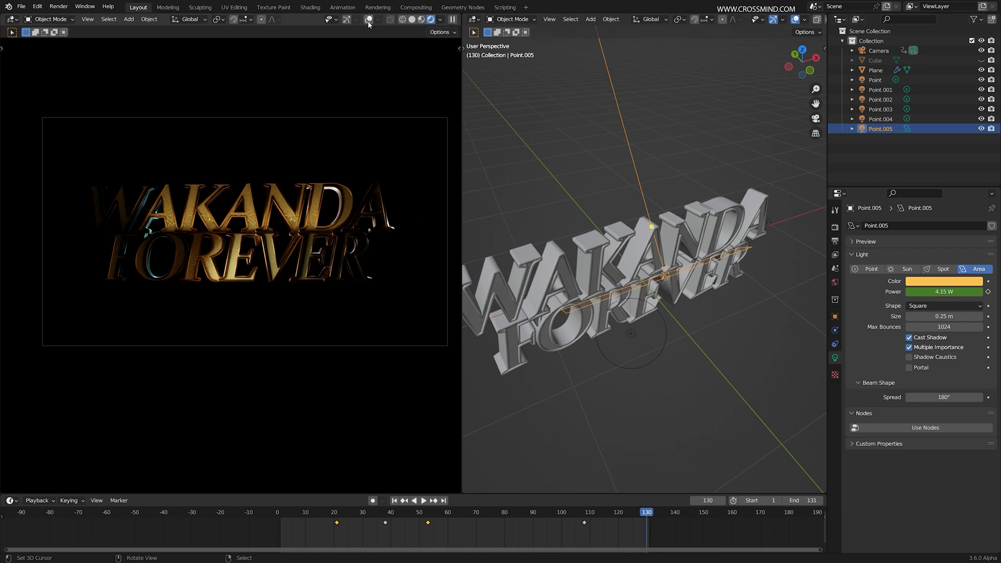
middle_drag(559, 238, 491, 167)
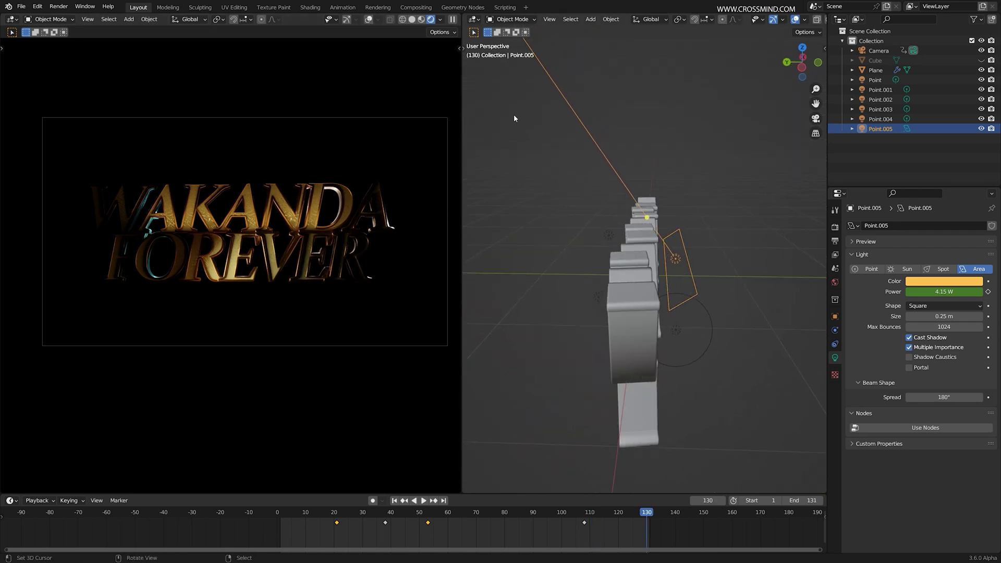
Show the World shader nodes and connect the Background node's output to the Surface socket of World Output
click(476, 22)
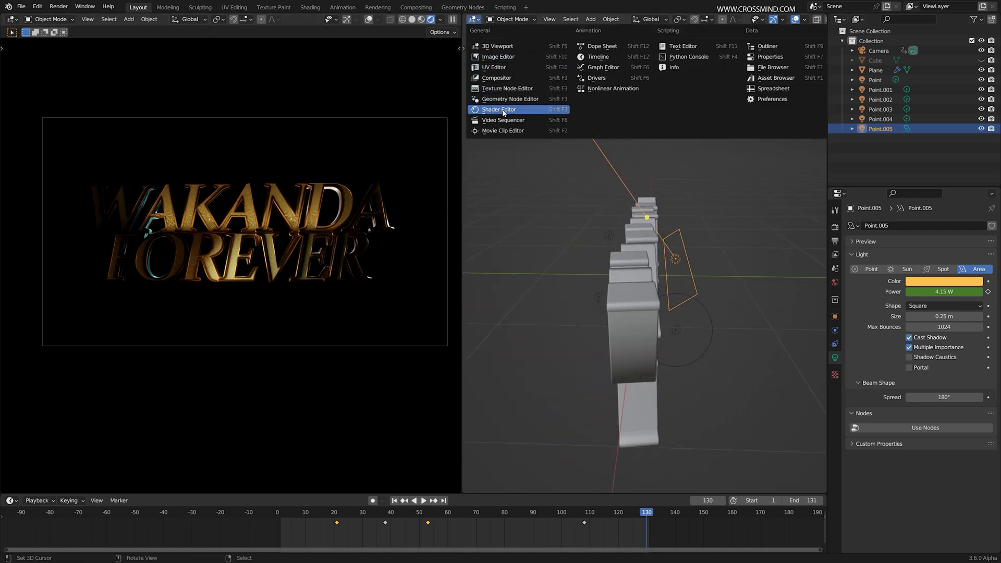
click(519, 111)
drag(630, 202, 691, 213)
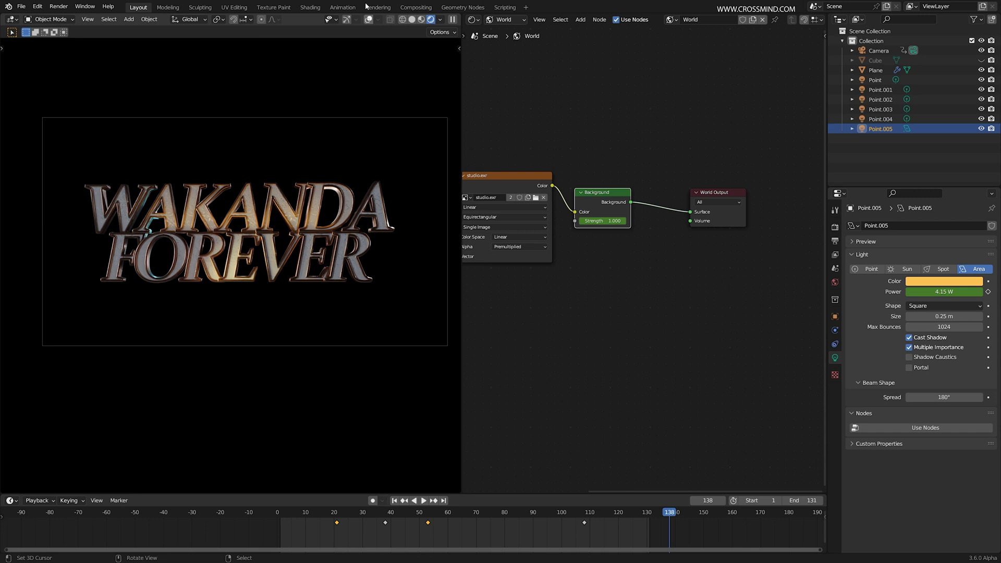
Open the text Plane's geometry nodes and try the Arial Regular font in the String to Curves node
click(473, 20)
click(510, 99)
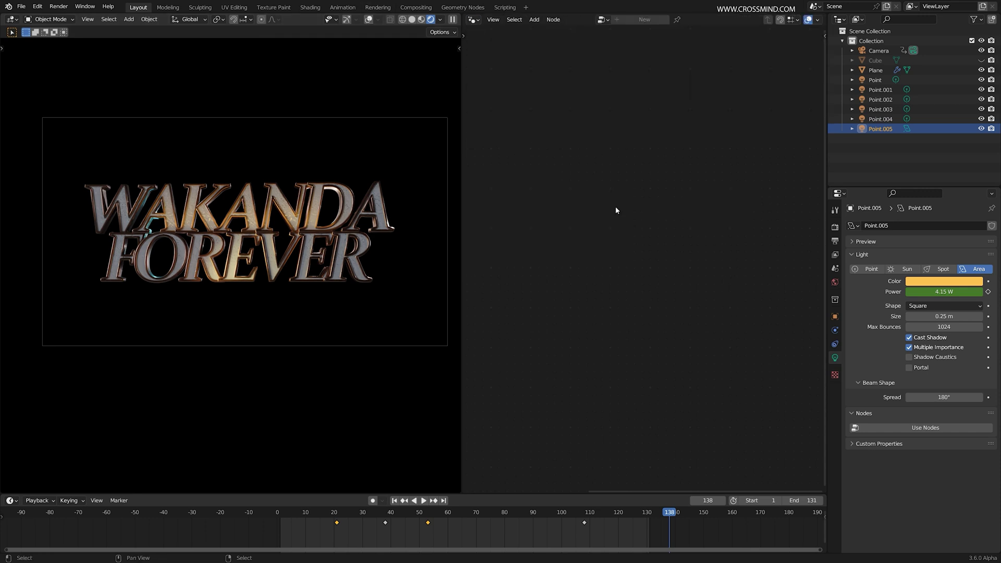
click(382, 228)
middle_drag(530, 285, 697, 298)
scroll(697, 297, up, 6)
click(746, 234)
double_click(672, 217)
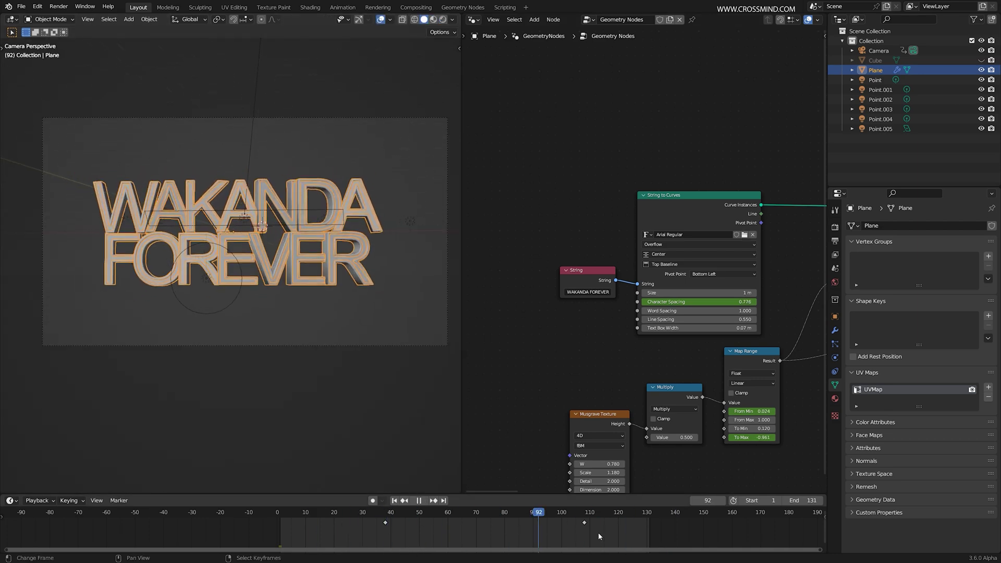
Stop the playback and try the Calibri Italic font in the String to Curves node
key(space)
click(745, 235)
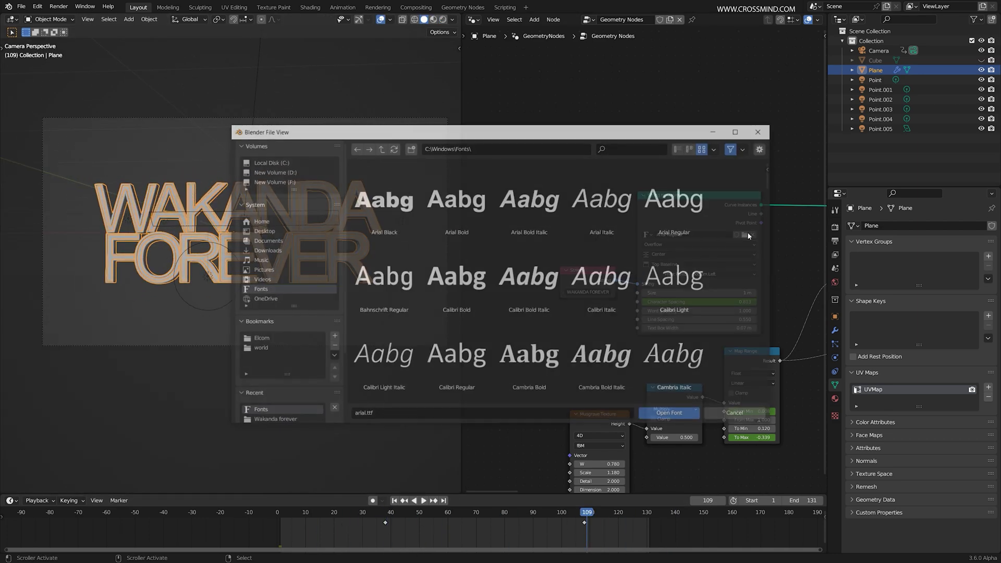
double_click(600, 277)
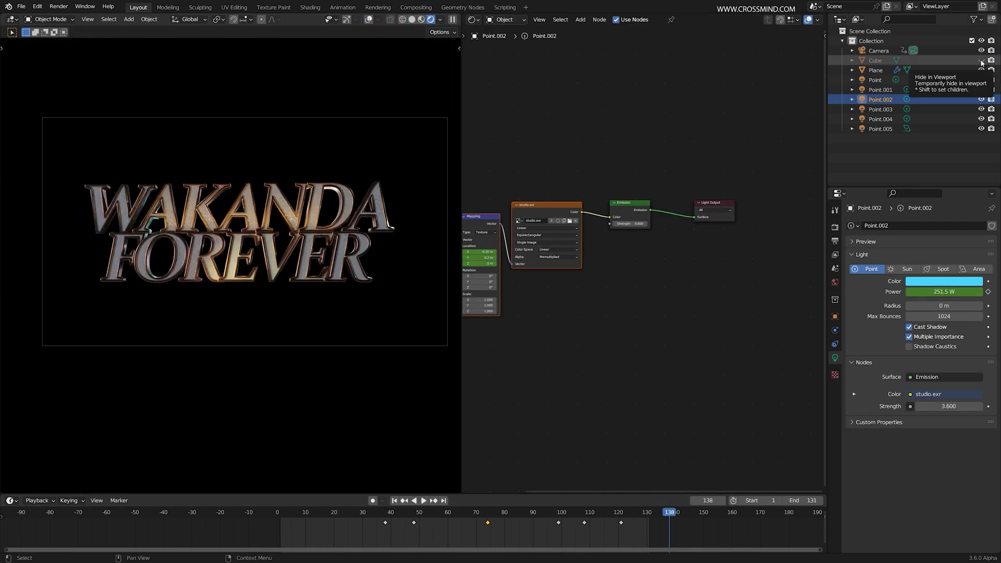
Unhide and select the Cube, and display it framed in a second 3D viewport
click(982, 60)
click(876, 61)
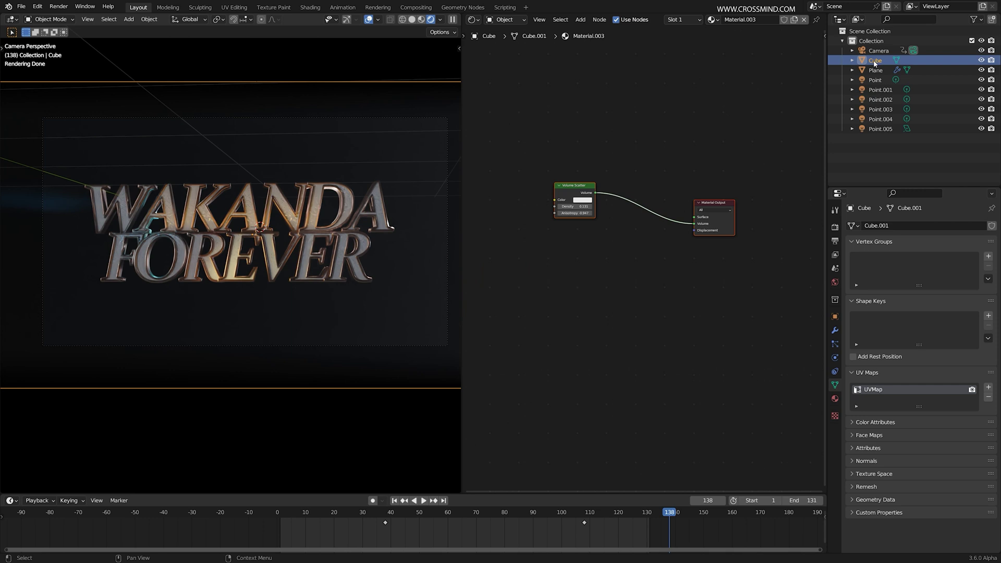
key(shift+F5)
key(KP_Decimal)
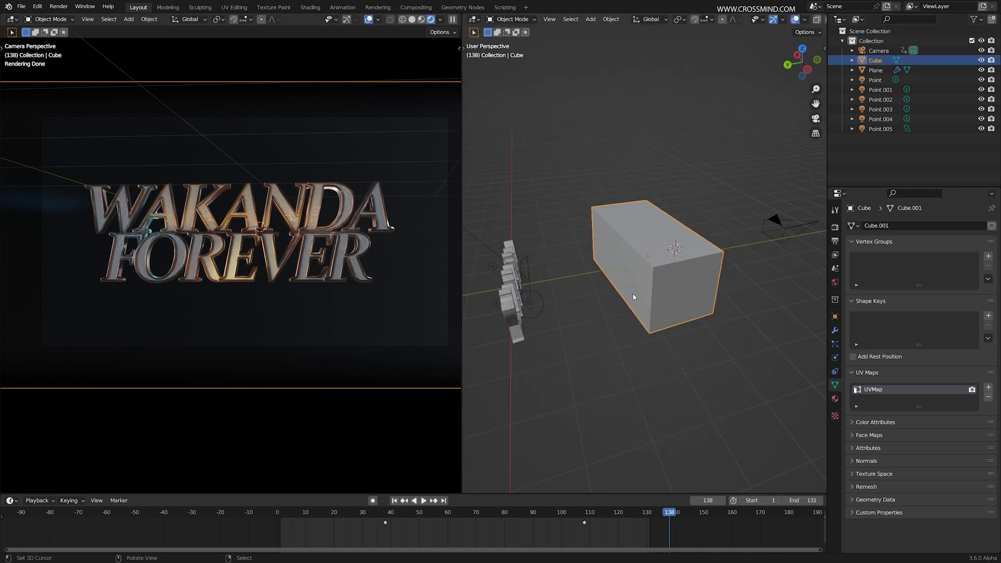
Open the Cube's material settings and examine its Volume Scatter setup in the Shader Editor
click(835, 400)
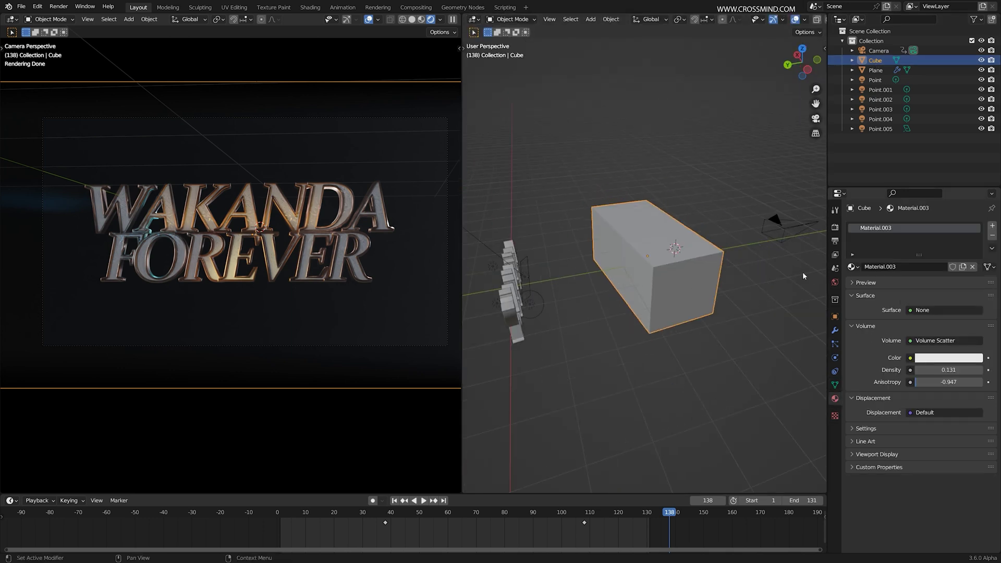
click(477, 20)
click(501, 97)
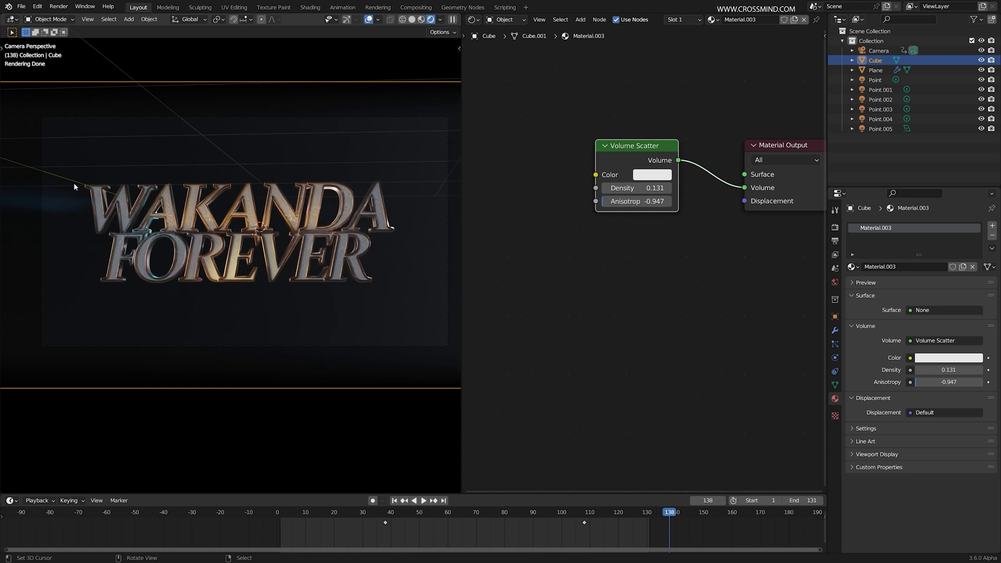
Select the Point.002 light and examine its Texture Coordinate, Mapping, studio.exr and Emission node chain
click(878, 100)
scroll(667, 252, down, 2)
scroll(746, 304, up, 4)
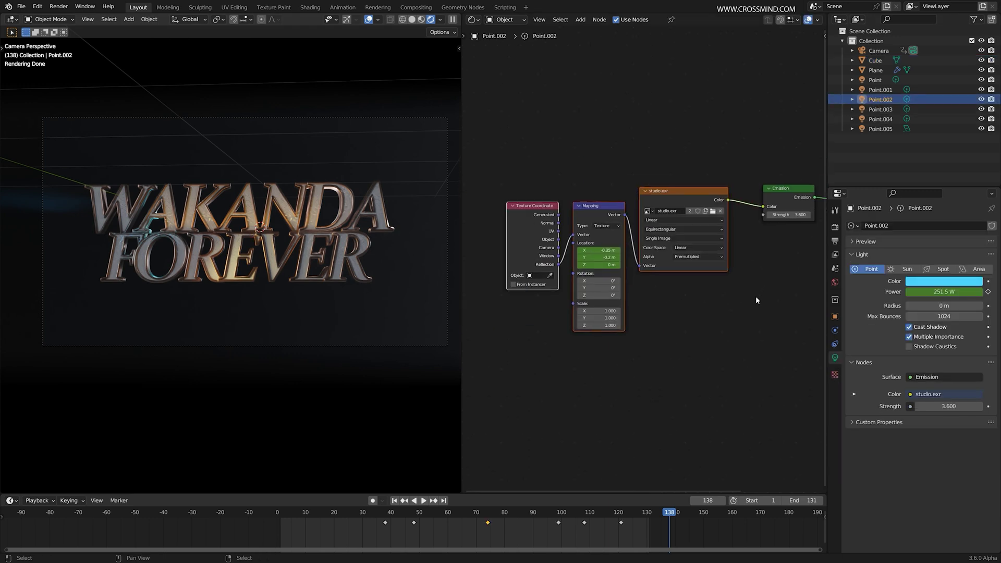
scroll(747, 300, down, 2)
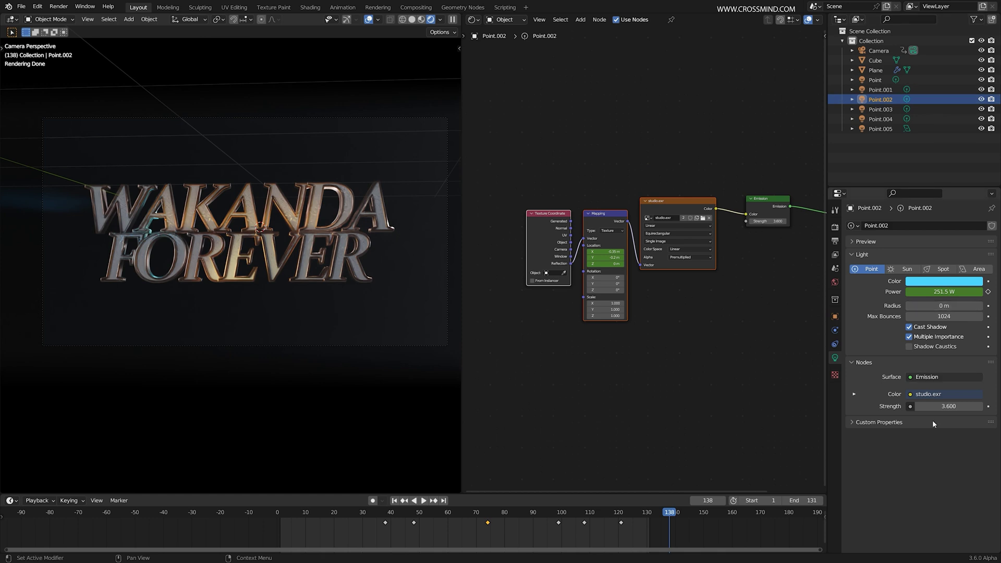
Enable nodes on the Point.004 light and show its whole node tree
click(881, 119)
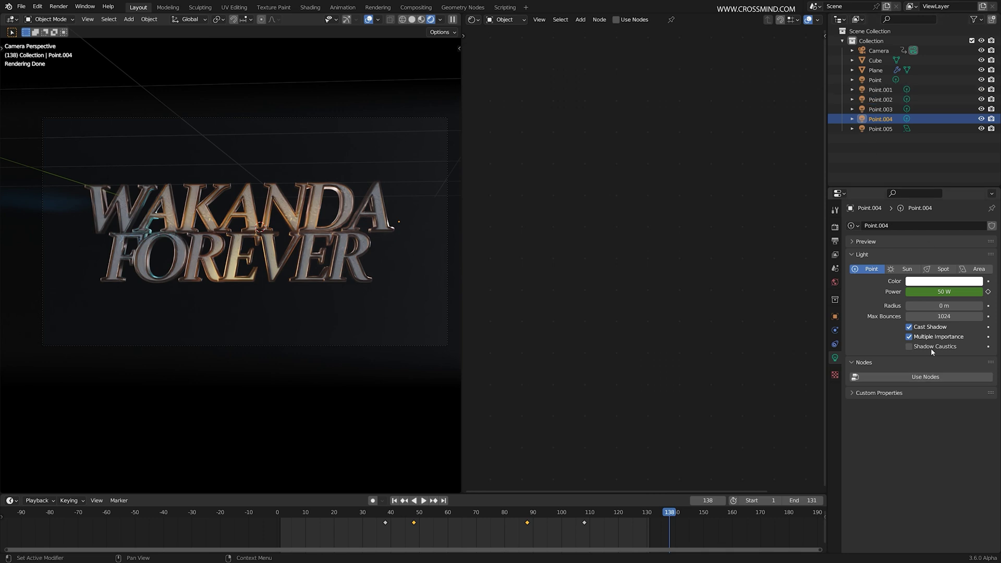
click(933, 377)
key(Home)
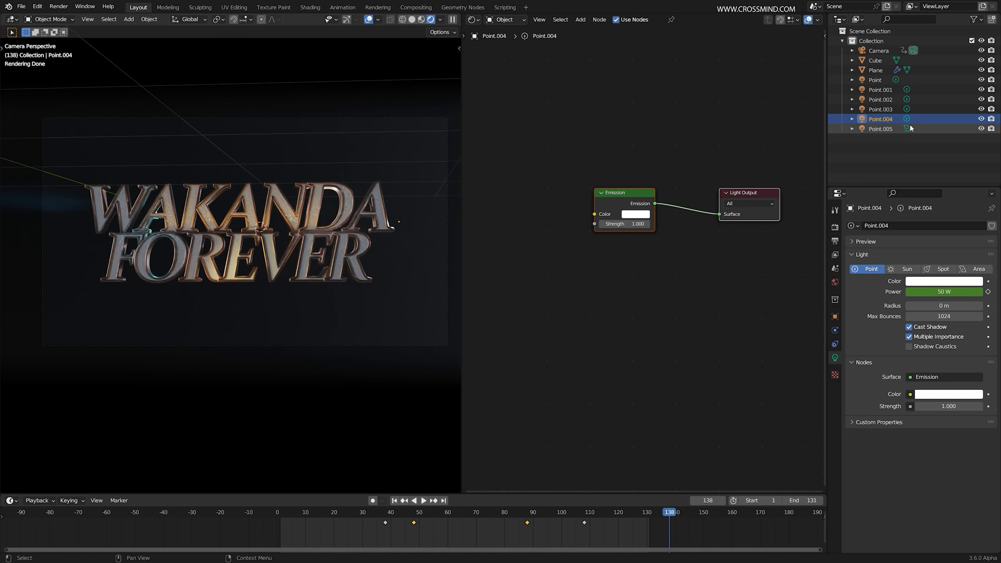
Try shifting the Mapping X location in the Point.002 light's nodes while viewing the letters up close
click(884, 99)
scroll(694, 311, up, 4)
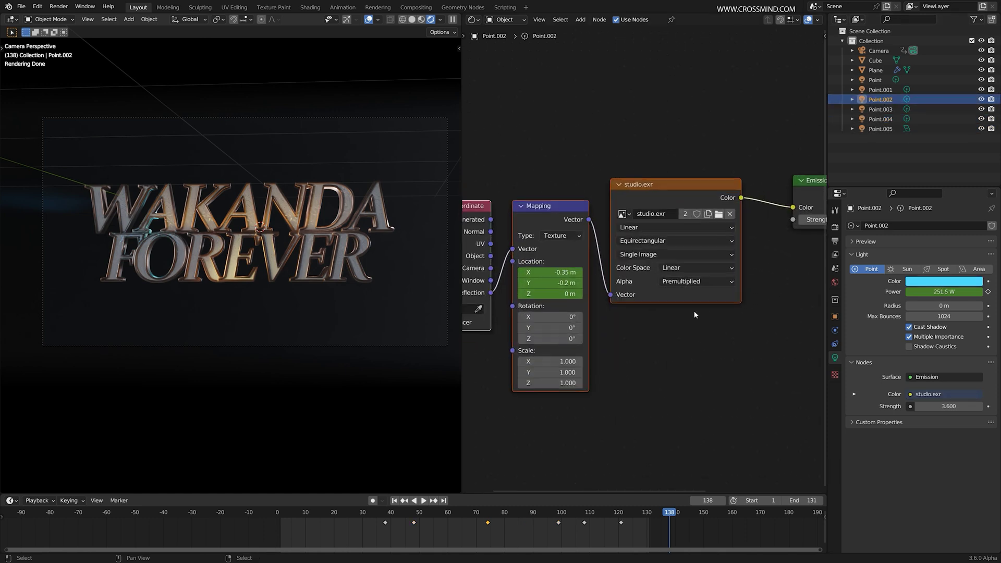
scroll(677, 209, down, 3)
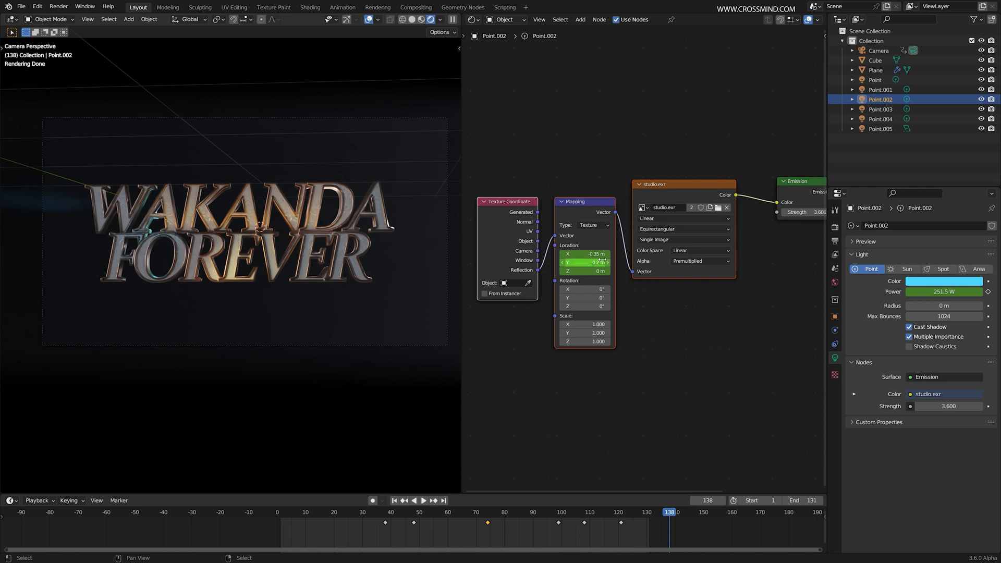
mouse_move(593, 255)
mouse_down()
mouse_move(571, 254)
mouse_move(593, 254)
mouse_up()
key(Escape)
scroll(206, 209, up, 4)
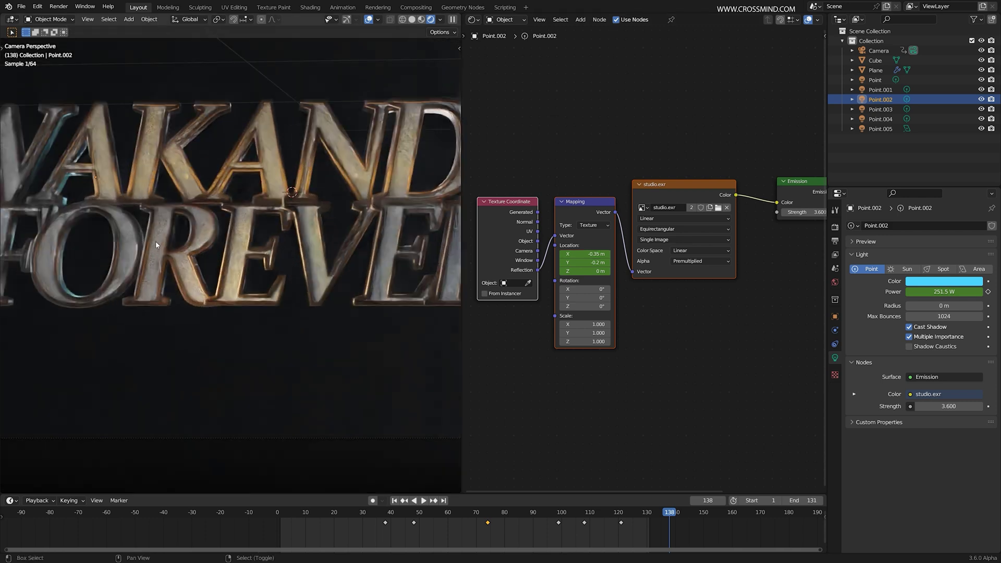
shift+middle_drag(207, 214, 353, 210)
drag(596, 253, 621, 254)
key(Escape)
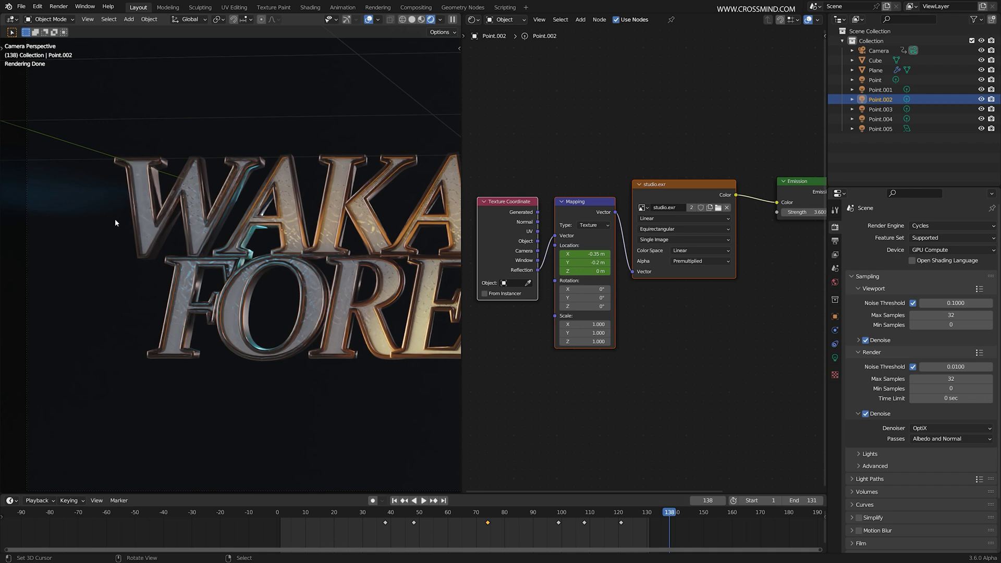
Set the final render's Max Samples to 300 in the Cycles settings and choose the OptiX denoiser
click(874, 63)
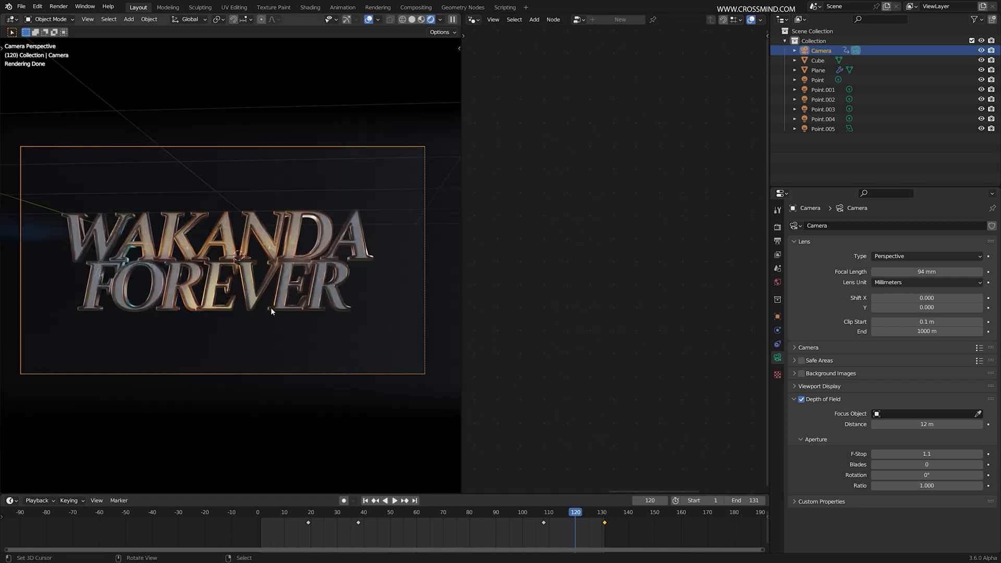
click(778, 241)
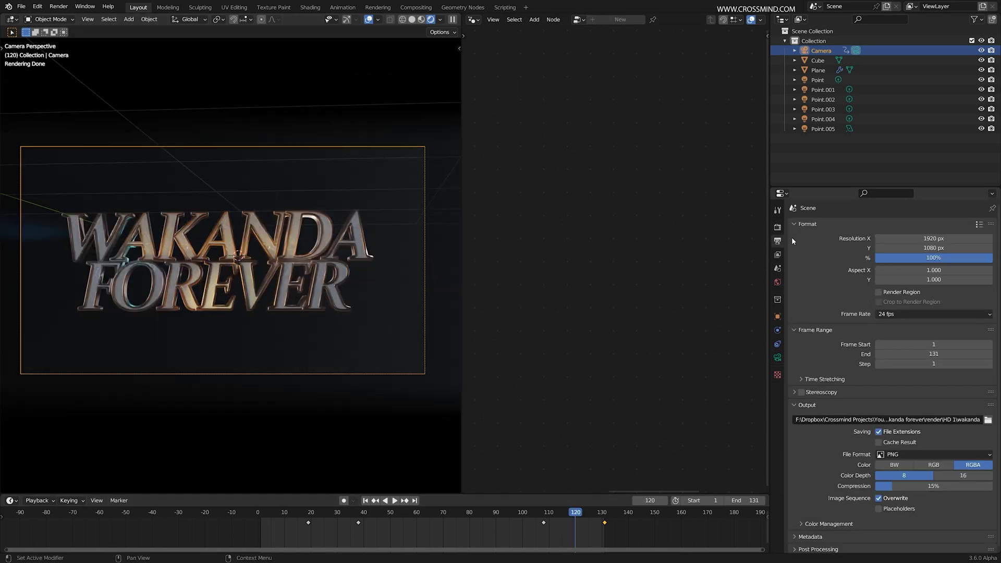
click(778, 227)
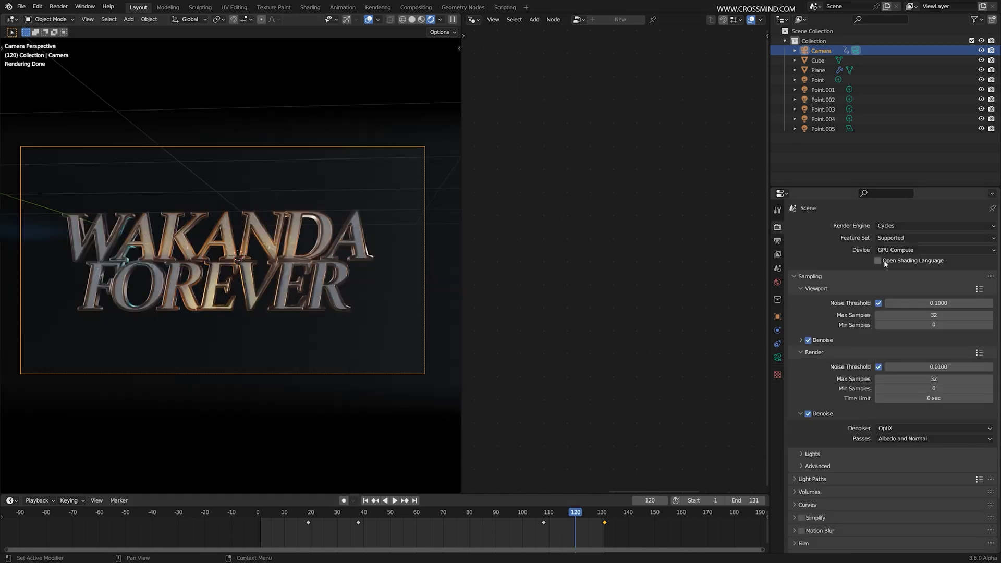
click(935, 376)
text(300)
key(Return)
click(907, 429)
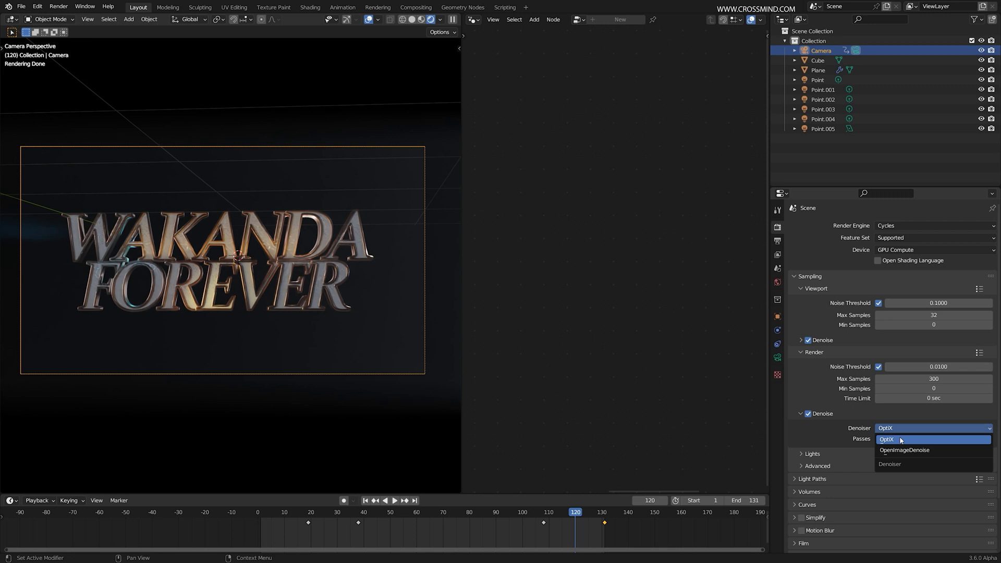
click(902, 440)
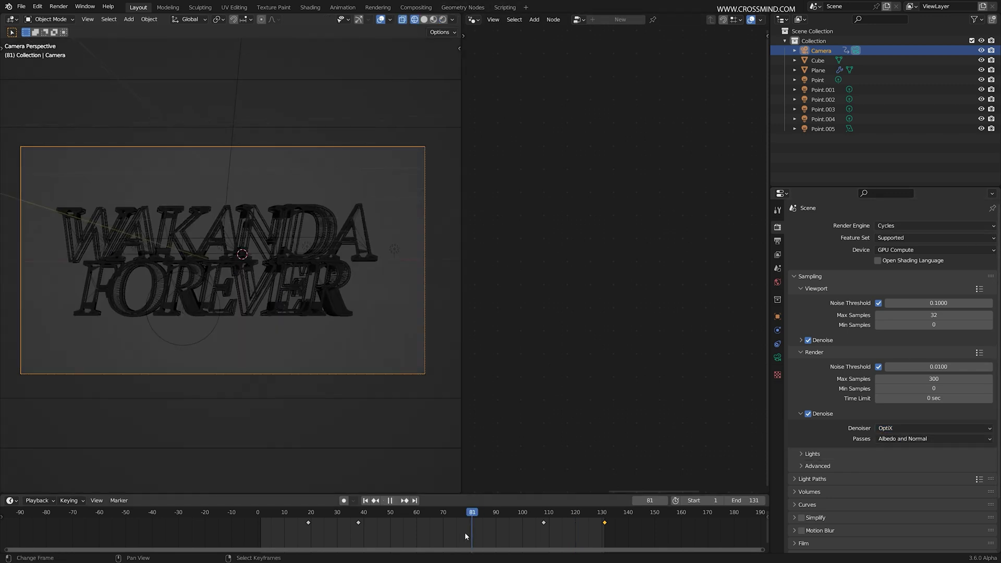
Scrub the animation to frame 82 and render it as a still image
drag(464, 533, 403, 529)
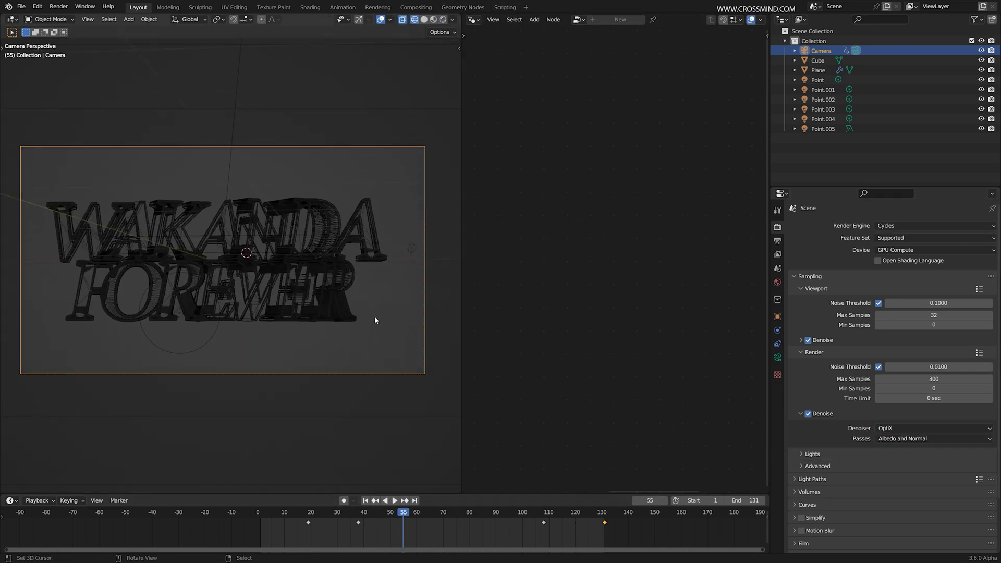
click(58, 6)
click(68, 17)
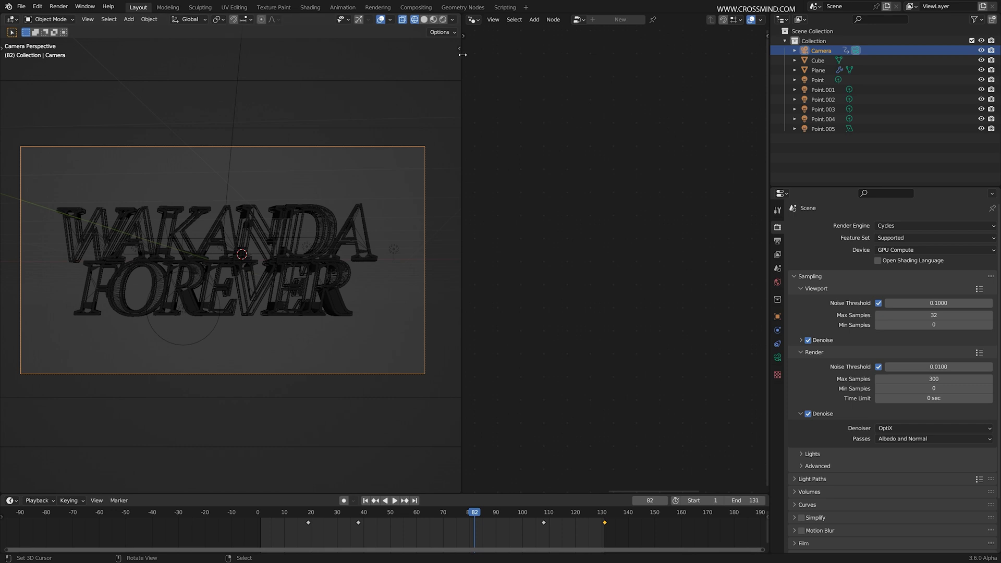
Widen the node area, switch it to the Compositor with nodes enabled, and inspect the render result up close beside it
drag(463, 54, 319, 54)
click(330, 19)
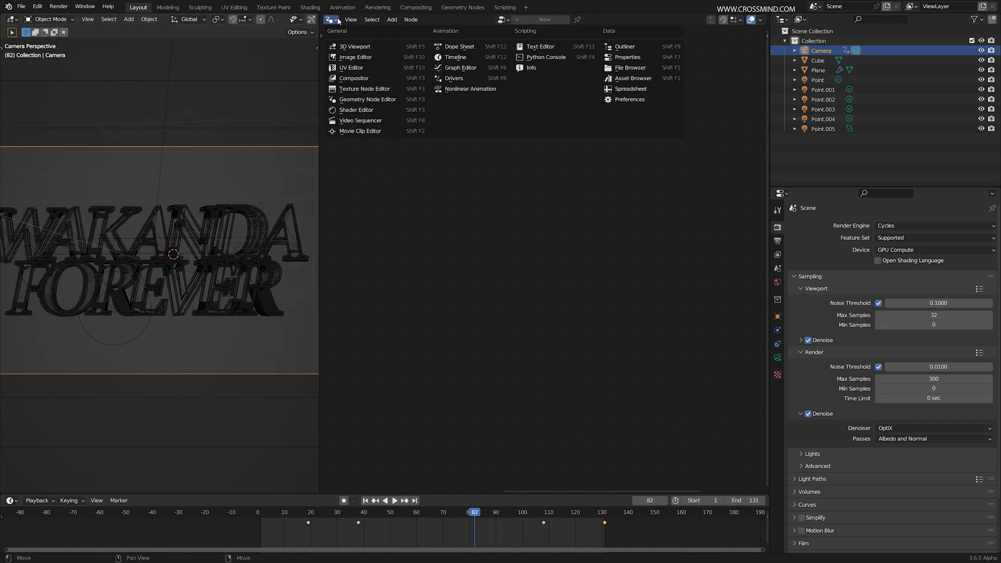
click(361, 79)
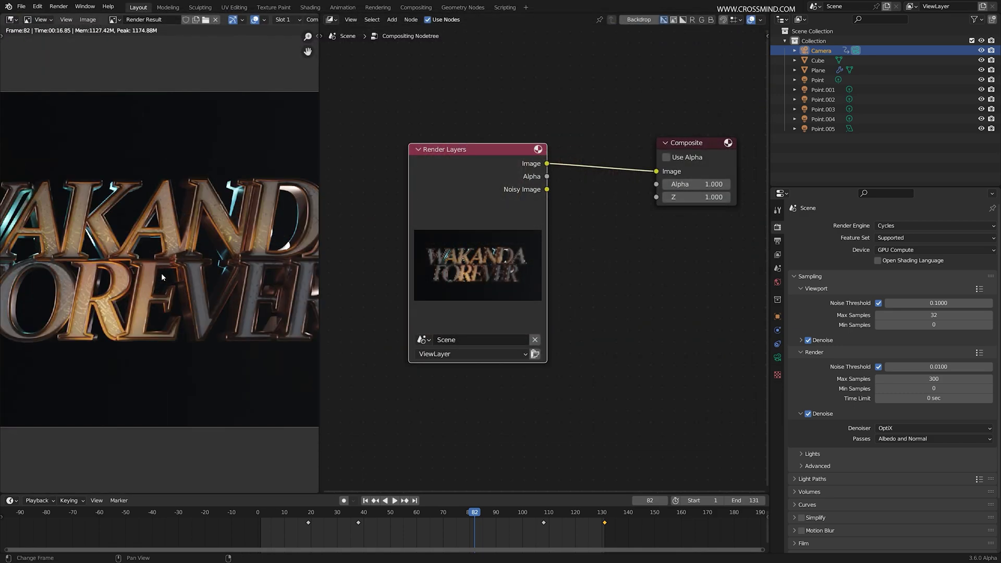
scroll(161, 273, up, 3)
middle_drag(161, 273, 170, 298)
middle_drag(87, 221, 219, 196)
middle_drag(234, 264, 81, 257)
Add a Glare node between the Render Layers and Composite nodes
key(shift+a)
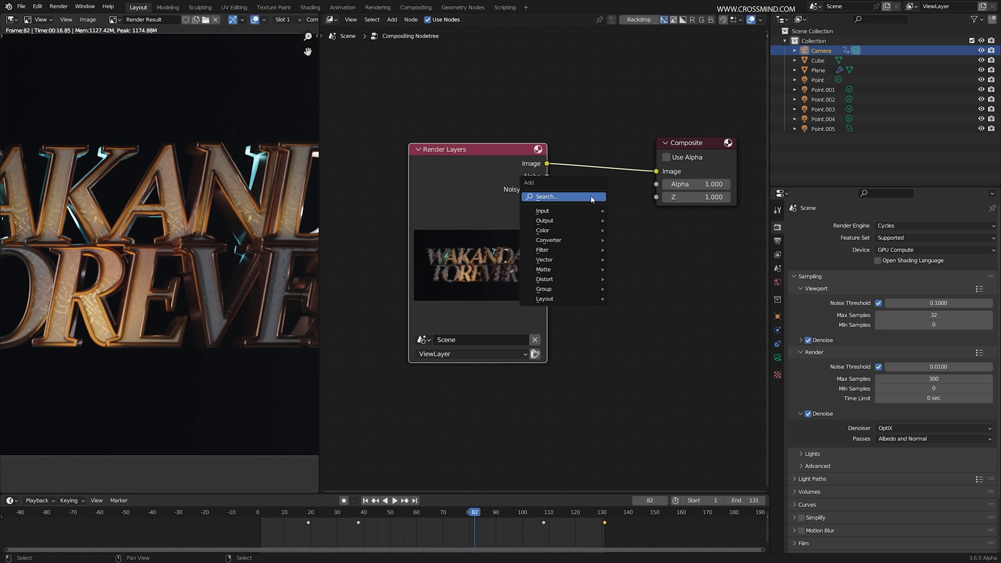
click(592, 197)
text(g)
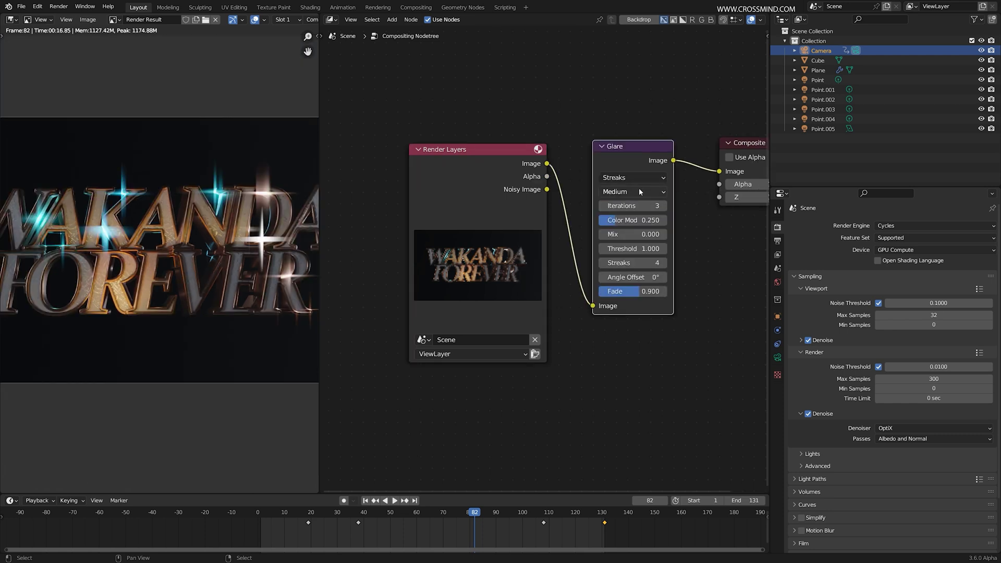
Set the Glare type to Fog Glow and compare the image with the node muted and unmuted
click(637, 179)
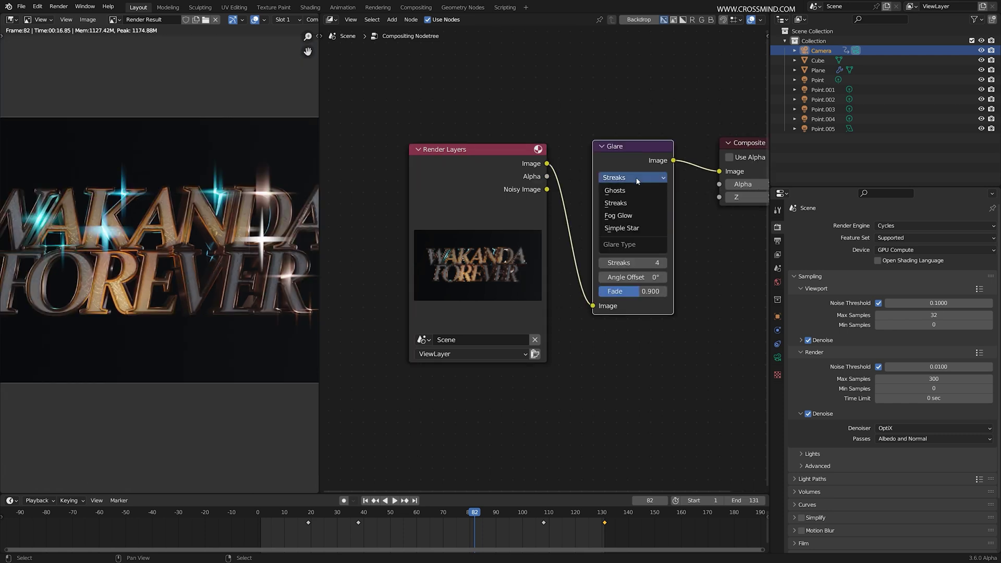
click(632, 216)
scroll(233, 189, up, 2)
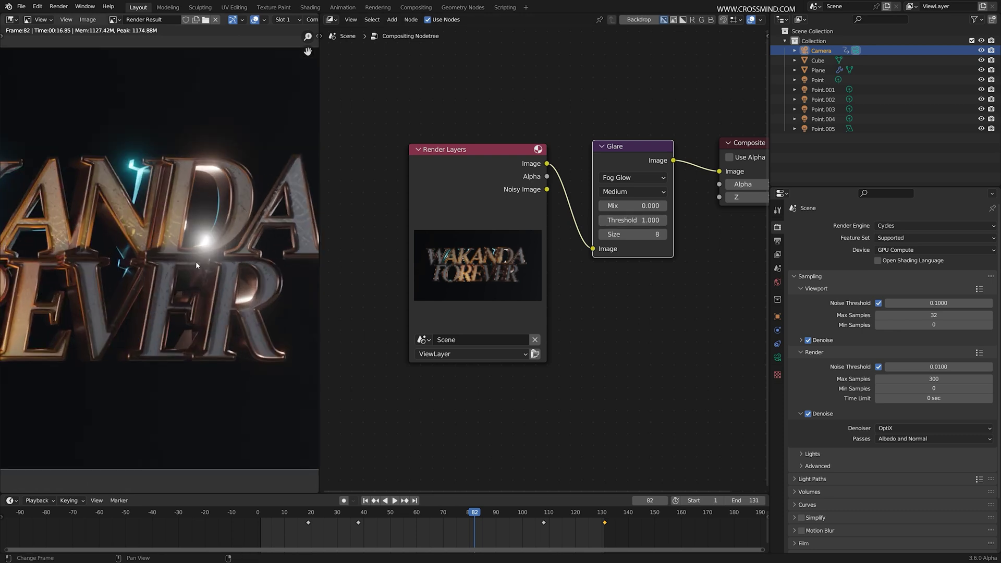
key(m)
key(m)
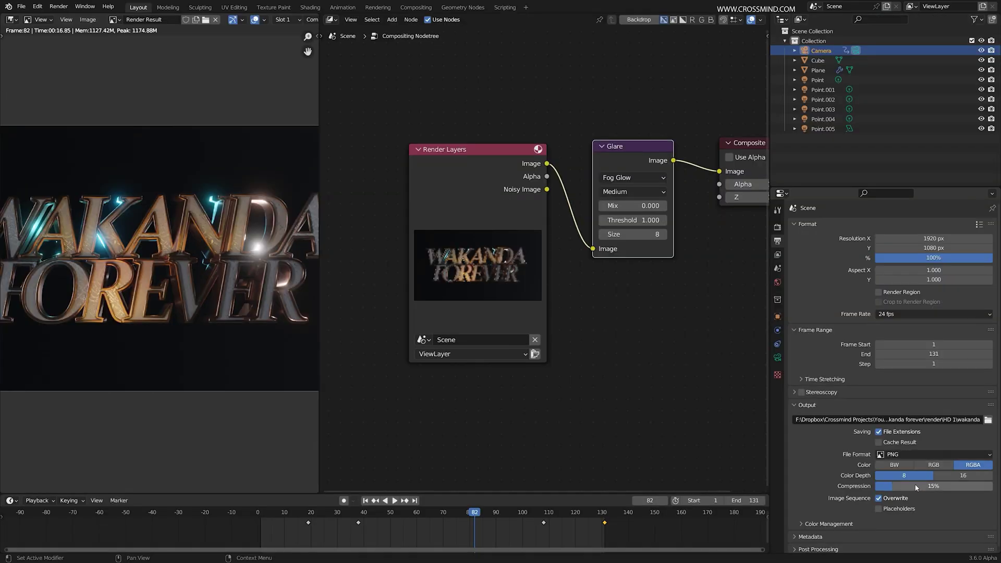
Set the PNG output to 0% compression and a color depth of 16
drag(917, 488, 881, 488)
click(958, 477)
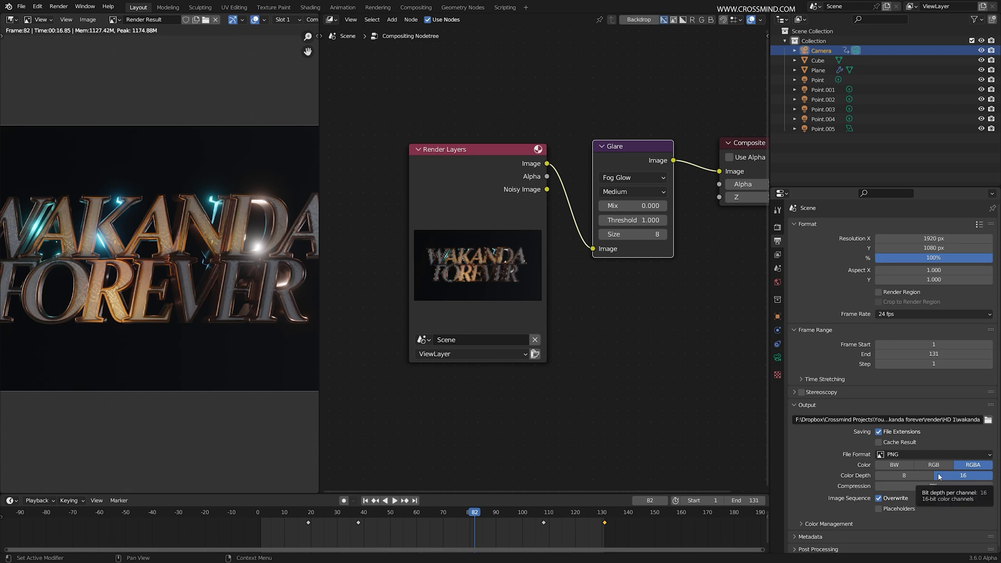
Return from the render result to the 3D viewport and switch the render engine to Eevee
key(F11)
click(778, 226)
click(917, 226)
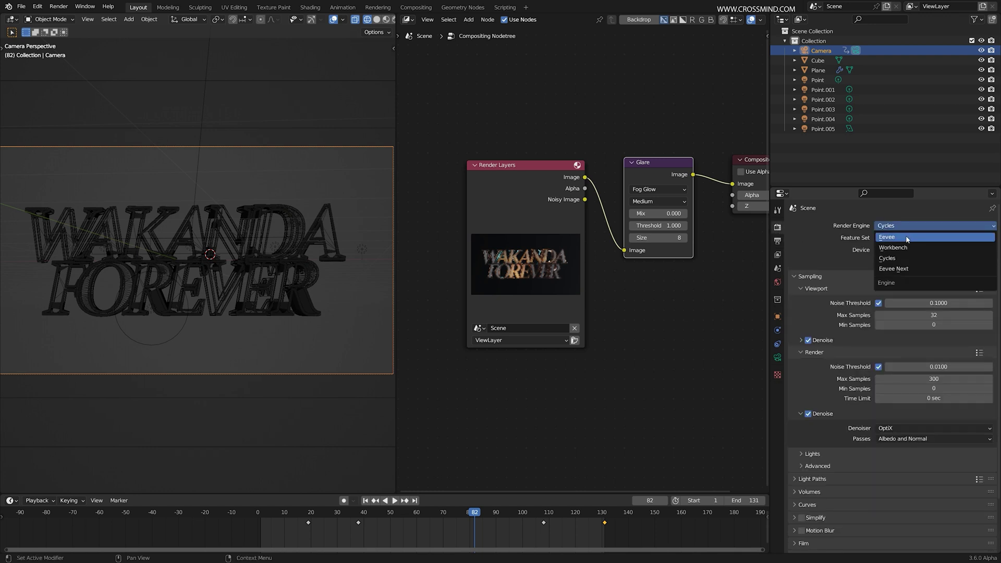
click(907, 239)
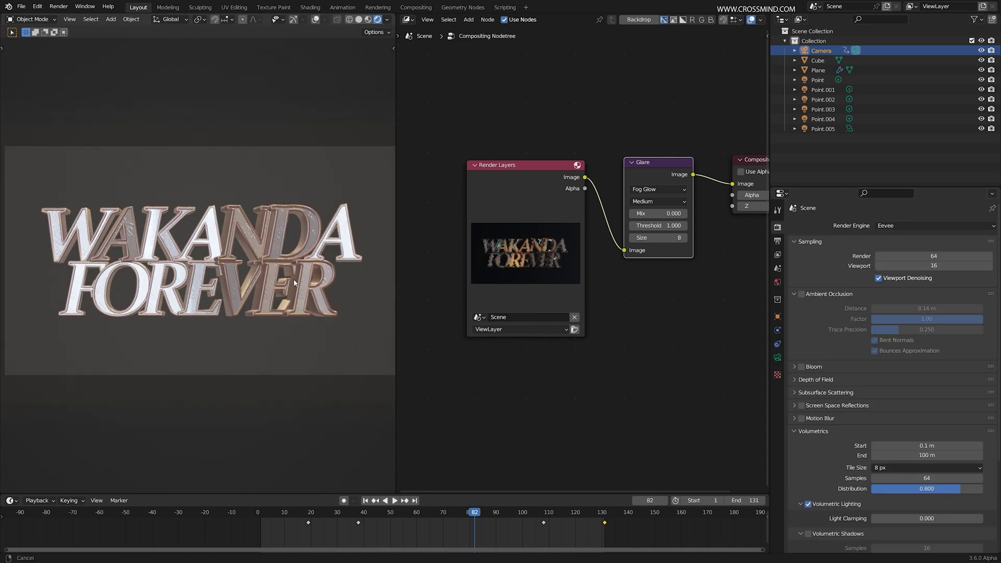
Enable Scene Lights and Scene World for the rendered viewport shading
click(387, 19)
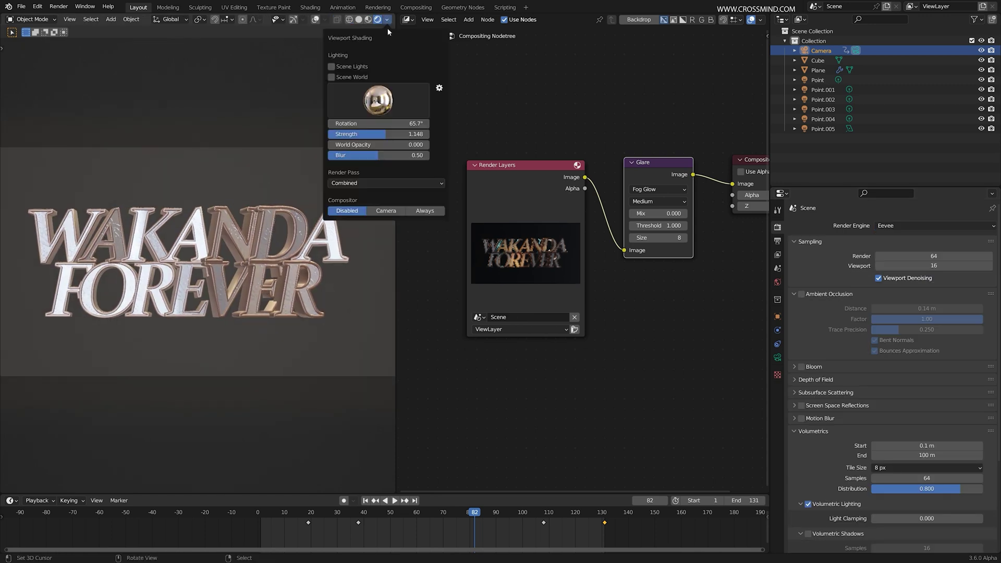
click(359, 66)
click(356, 77)
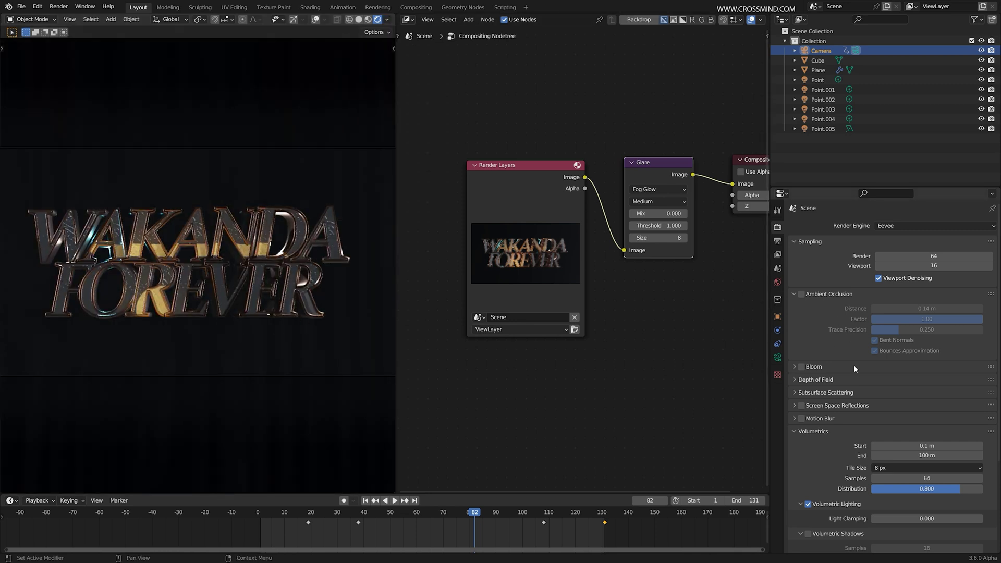
Enable Ambient Occlusion, Bloom and Screen Space Reflections for the Eevee render and inspect the title up close
click(801, 294)
click(802, 367)
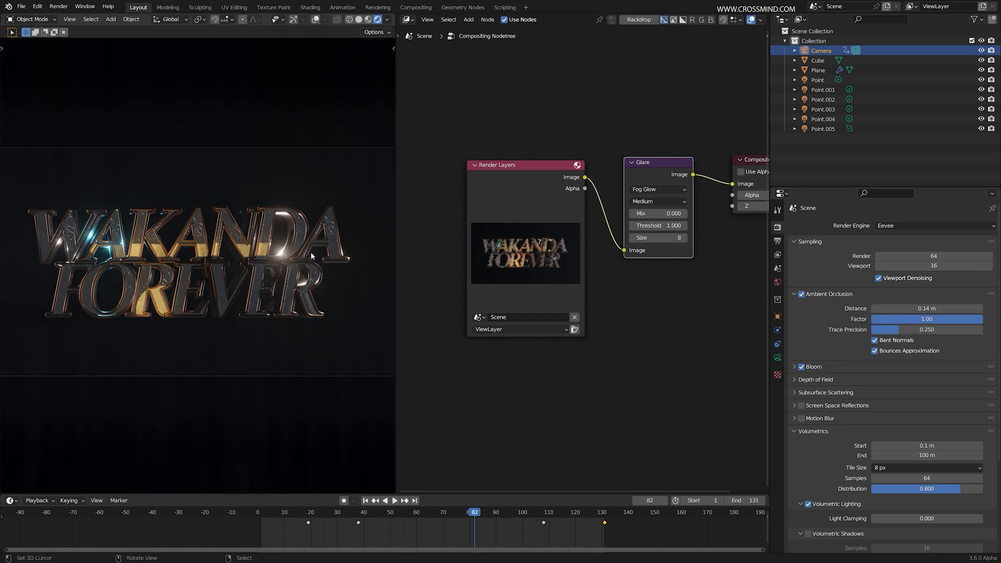
key(Home)
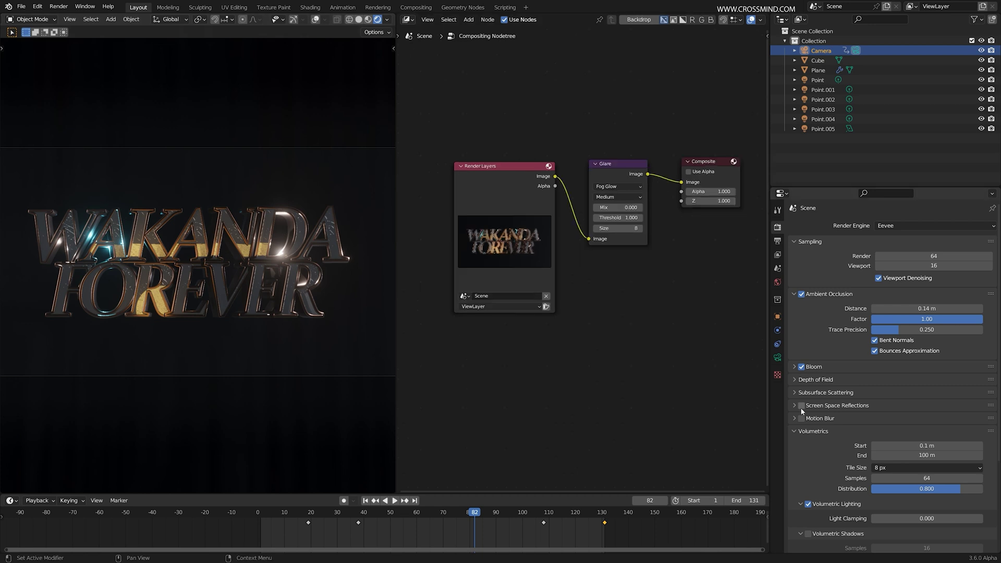
click(802, 406)
scroll(255, 251, up, 1)
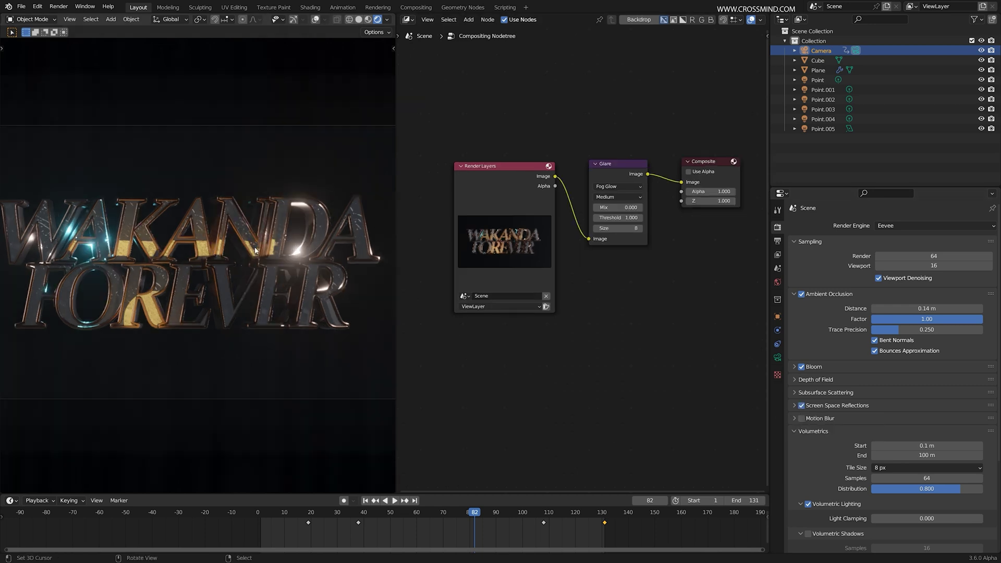
scroll(256, 250, up, 3)
In the Plane's shader nodes, set To Min of the Map Range feeding the roughness to 0.660
click(818, 61)
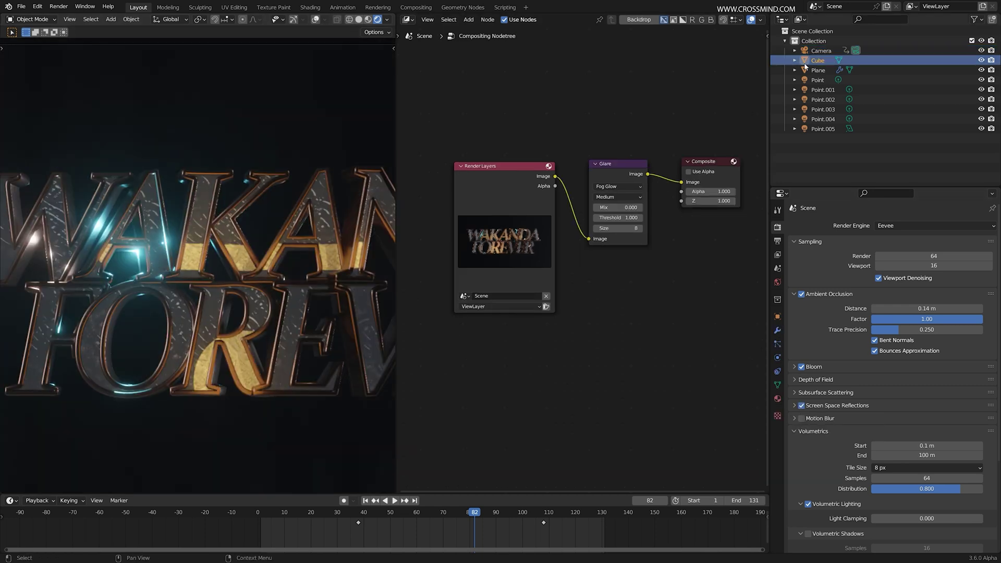
click(407, 19)
click(428, 113)
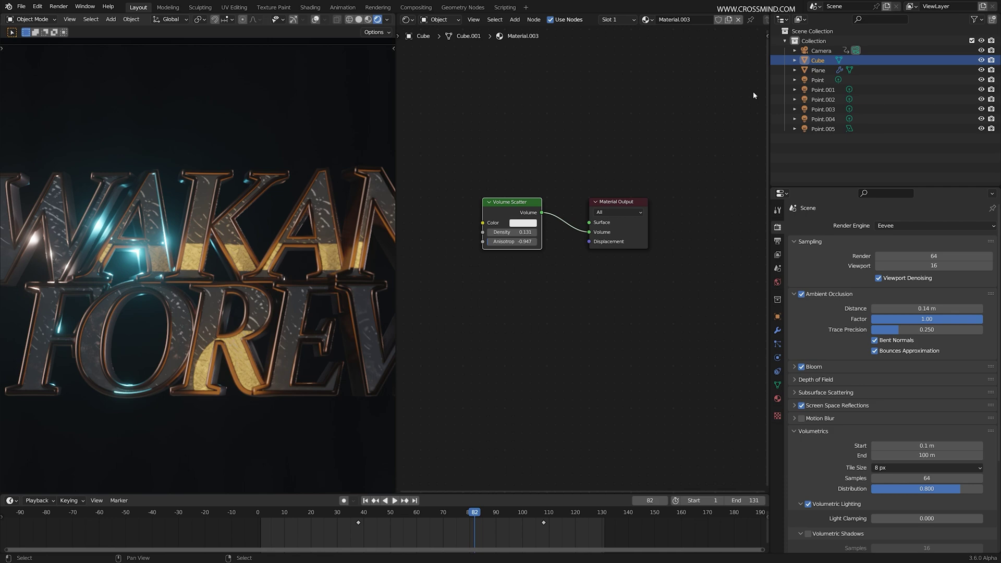
click(817, 70)
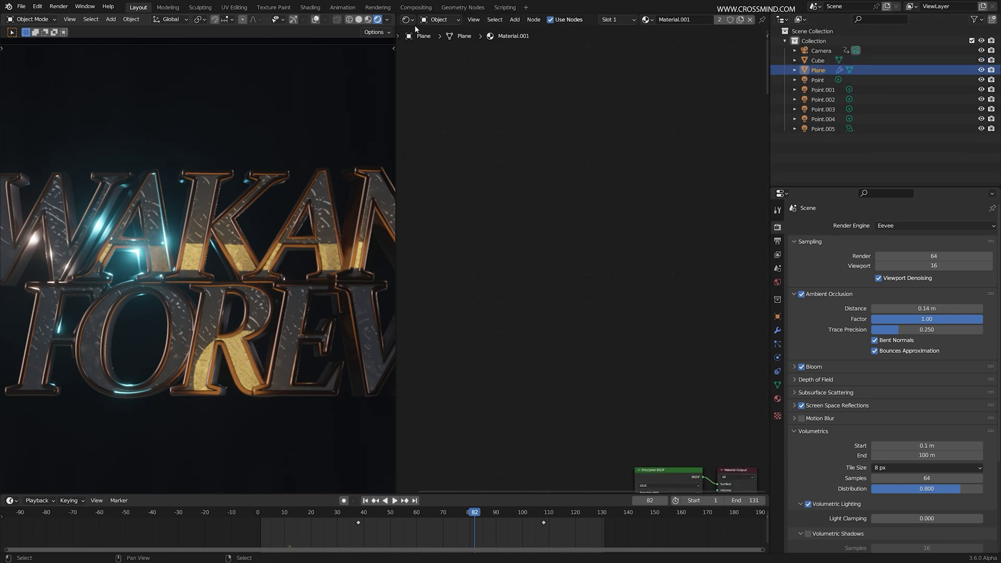
key(Home)
drag(489, 276, 536, 265)
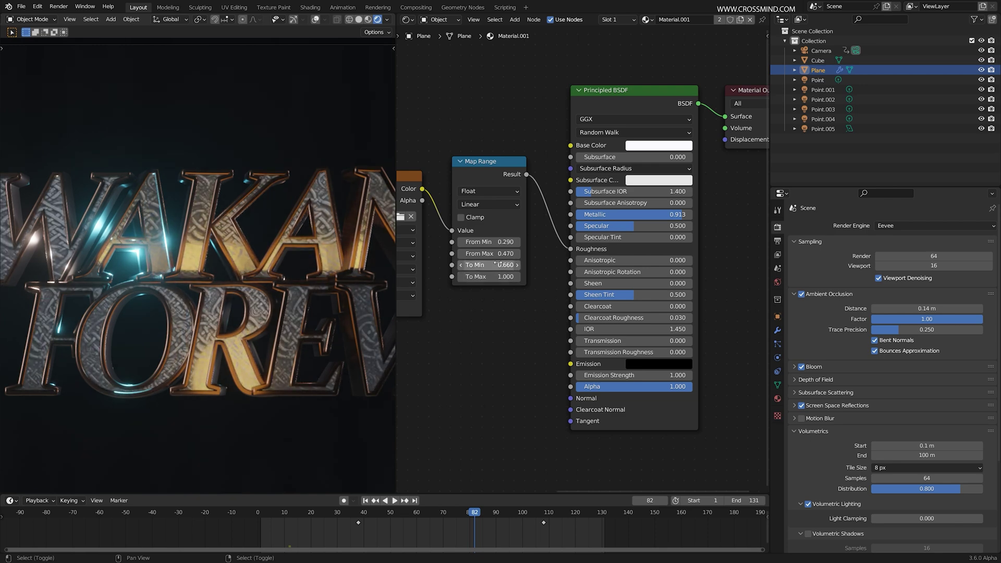
Set the Cube's Volume Scatter density to 0.171 and preview the title animation at several points of the timeline
click(523, 527)
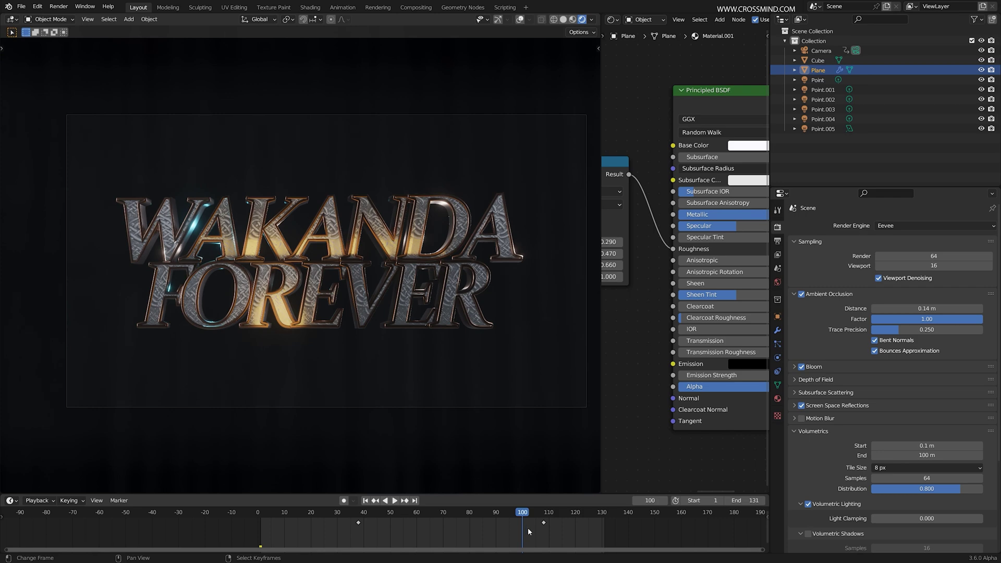
middle_drag(594, 321, 18, 338)
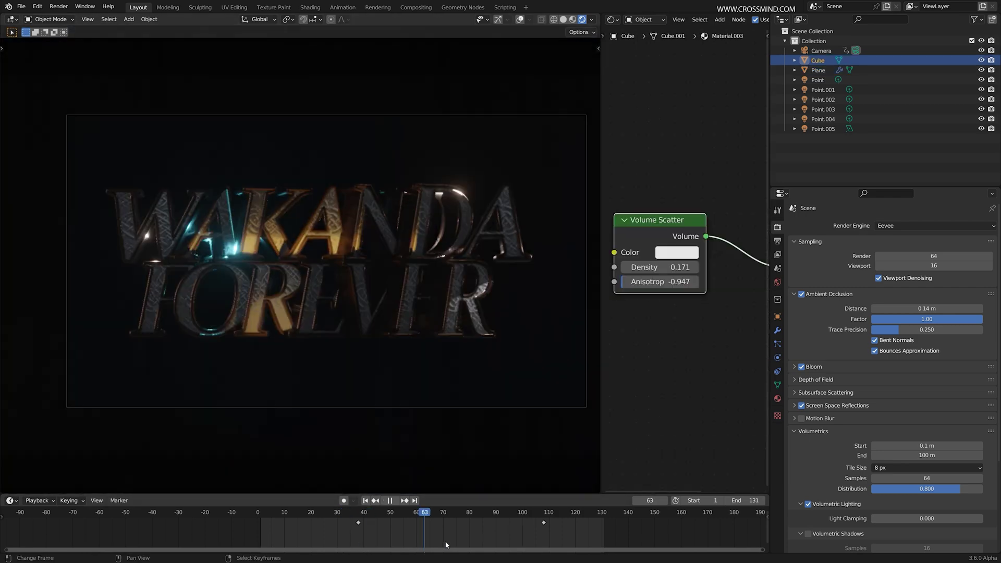
click(386, 536)
drag(398, 537, 515, 540)
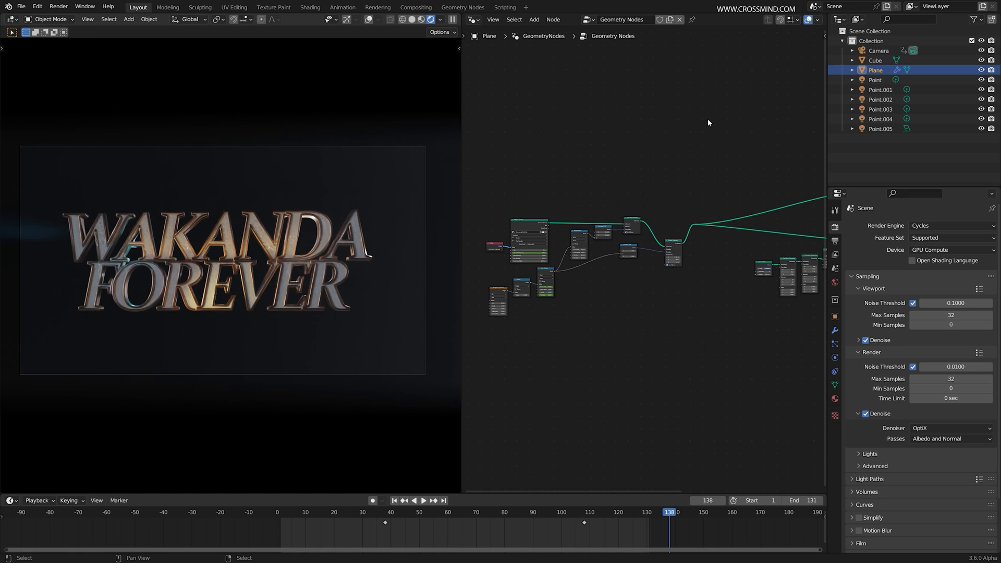
Examine the text-animation part of the title's geometry node tree, selecting its nodes to show their keyframes
scroll(642, 252, up, 3)
middle_drag(653, 271, 812, 294)
scroll(780, 291, up, 5)
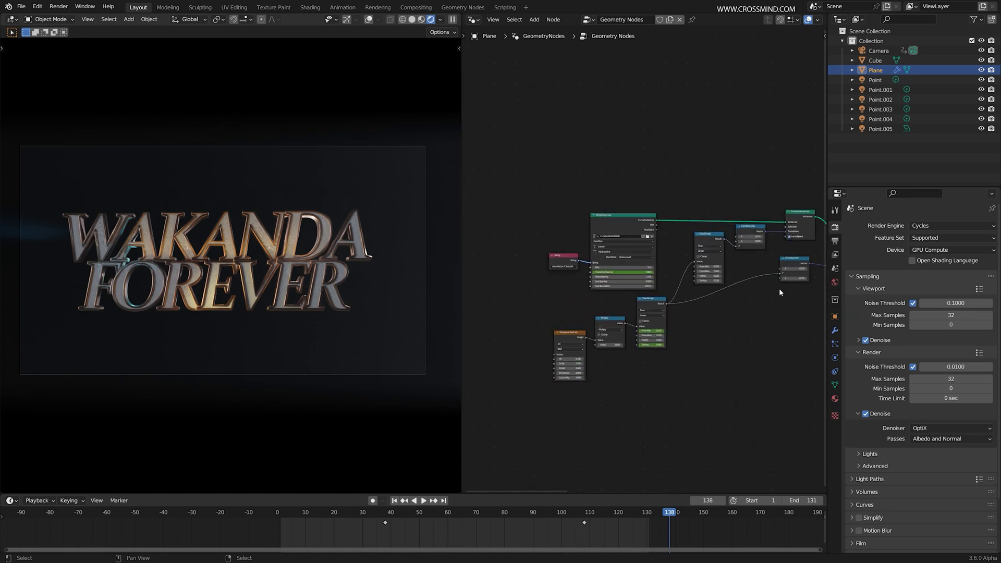
scroll(642, 261, down, 3)
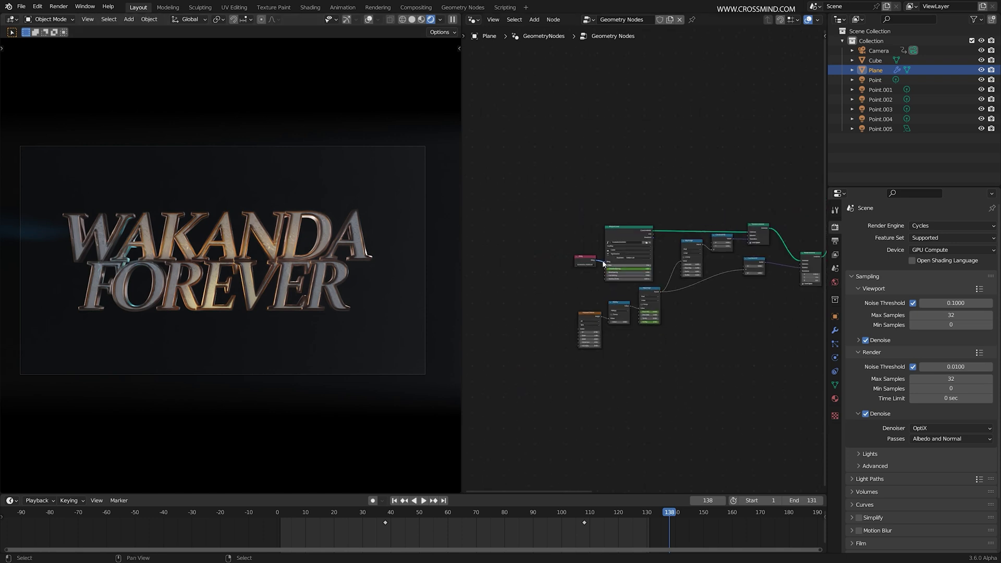
drag(515, 140, 814, 450)
scroll(786, 408, down, 5)
middle_drag(761, 337, 661, 328)
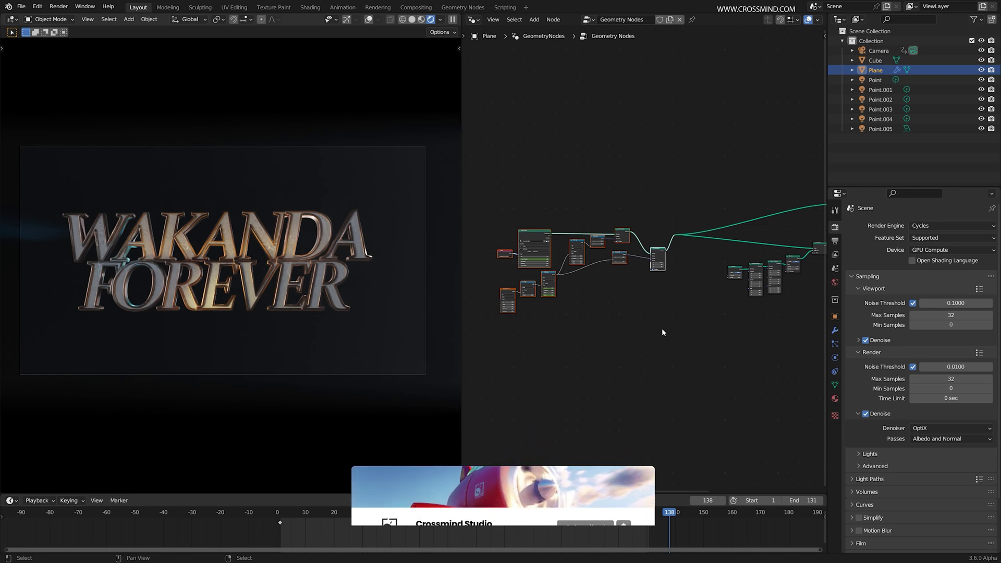
scroll(663, 333, up, 1)
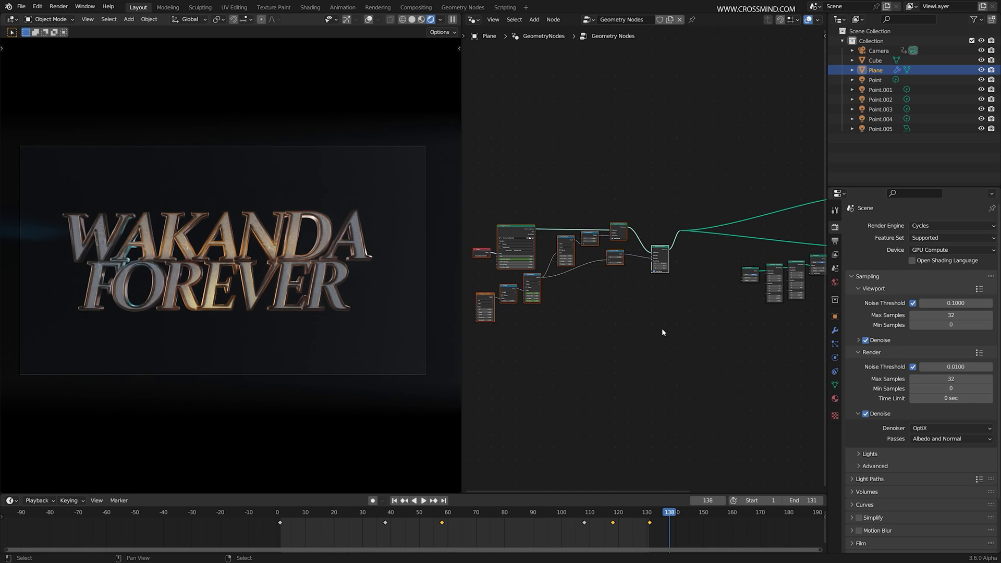
scroll(670, 252, up, 1)
Examine the Map Range and Combine XYZ nodes driving Translate Instances and Rotate Instances, widening the node editor for an overview
scroll(671, 252, up, 6)
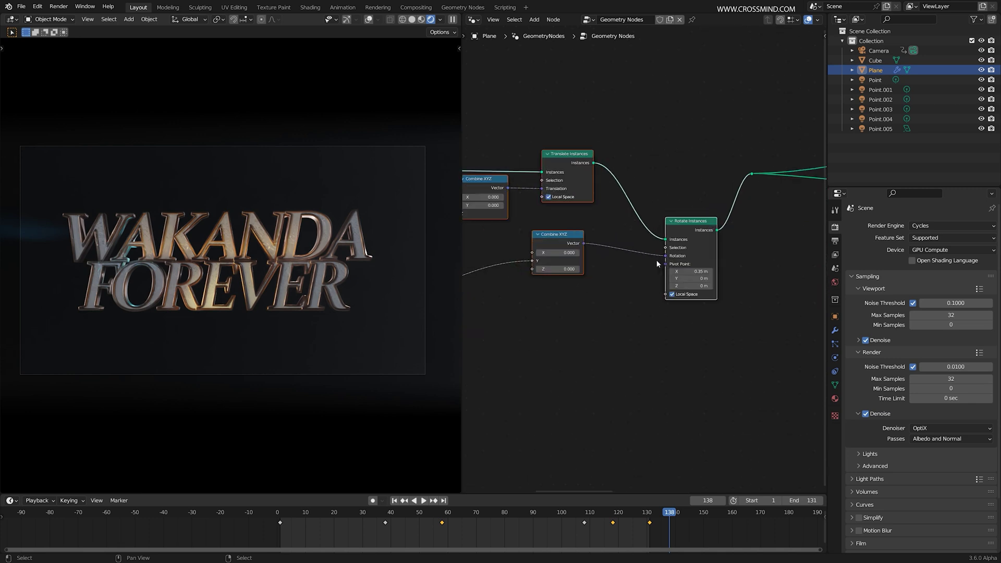
drag(590, 255, 541, 278)
middle_drag(571, 336, 672, 336)
scroll(666, 318, down, 1)
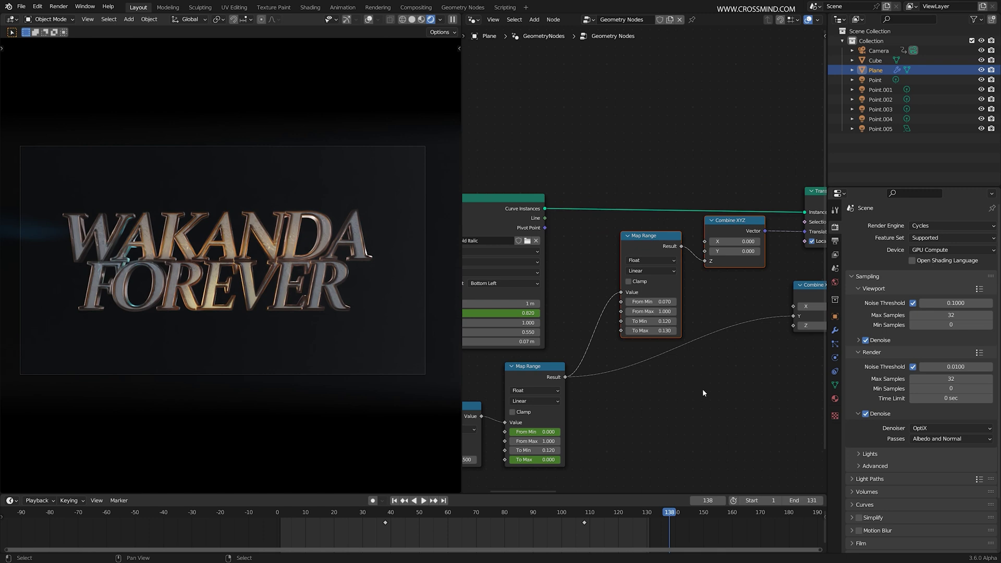
middle_drag(703, 389, 716, 348)
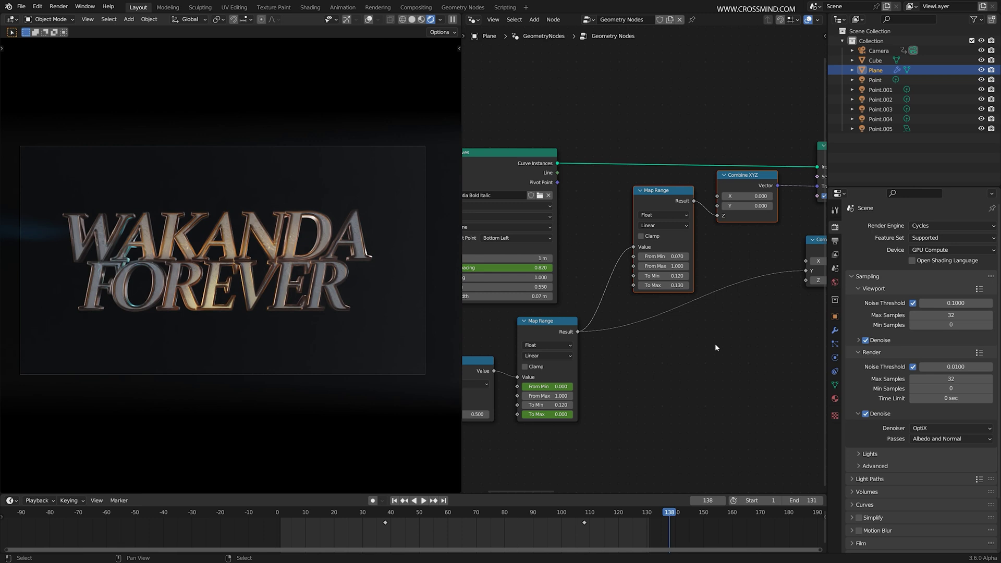
scroll(715, 345, down, 2)
drag(828, 161, 961, 162)
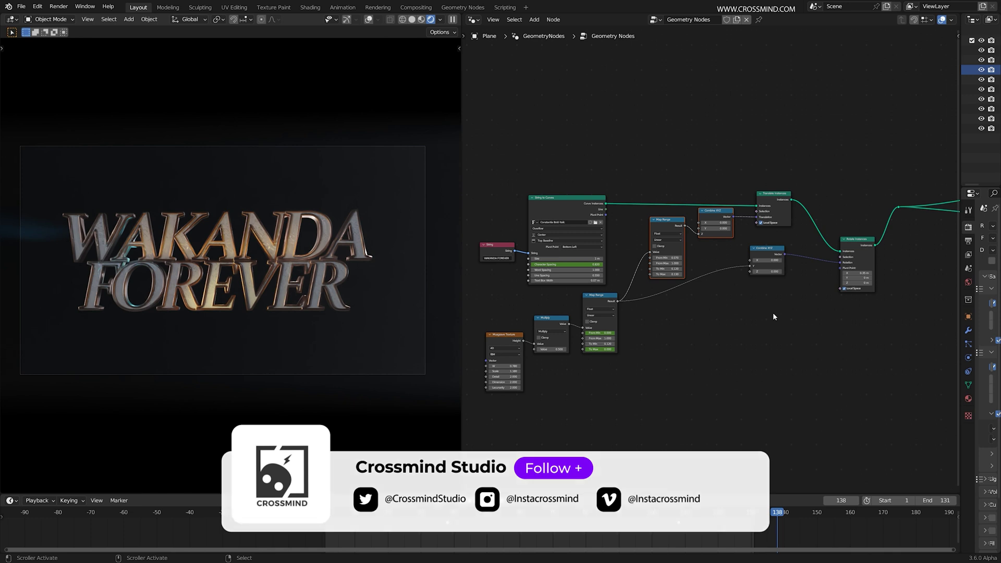
scroll(774, 317, down, 4)
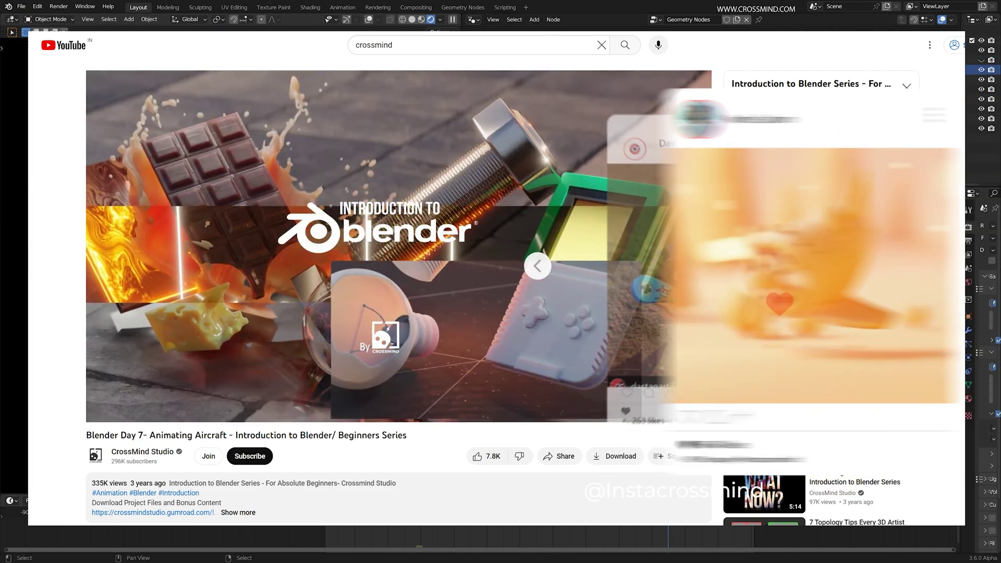
click(226, 172)
key(g)
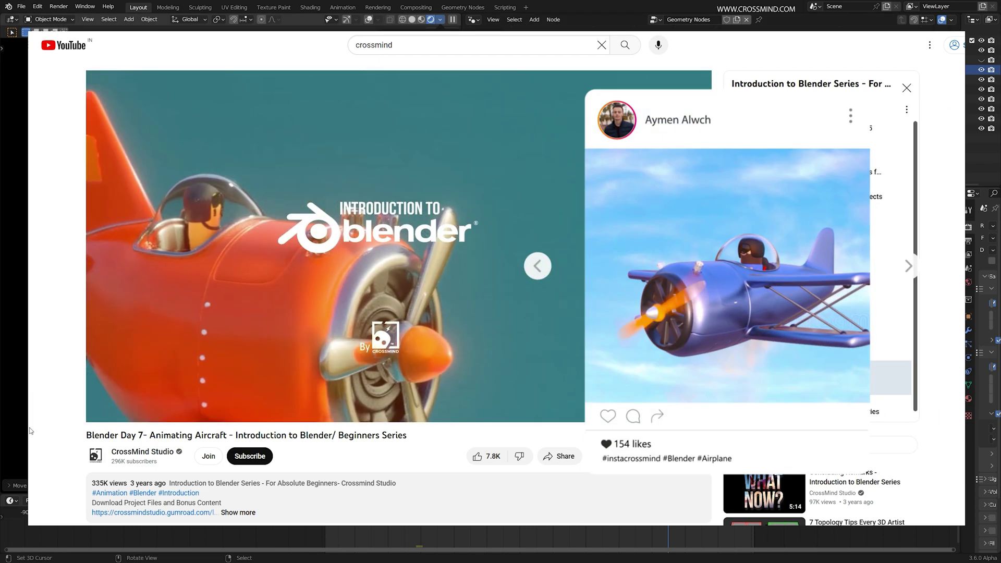